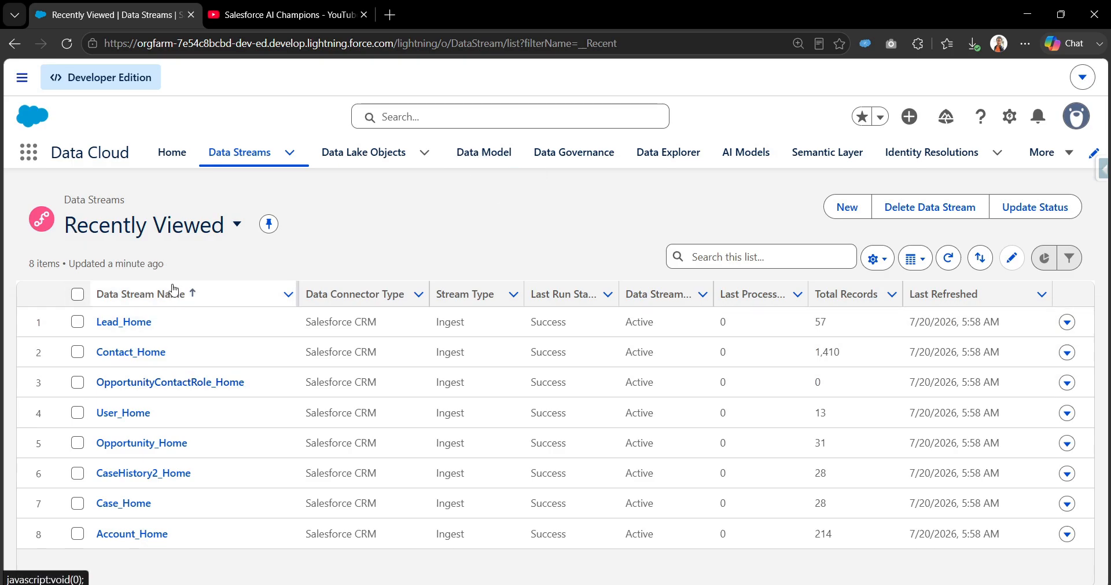
Step: Show the 15 mapped data model objects and scroll through their source streams
{"action": "left_click", "coordinate": [466, 156]}
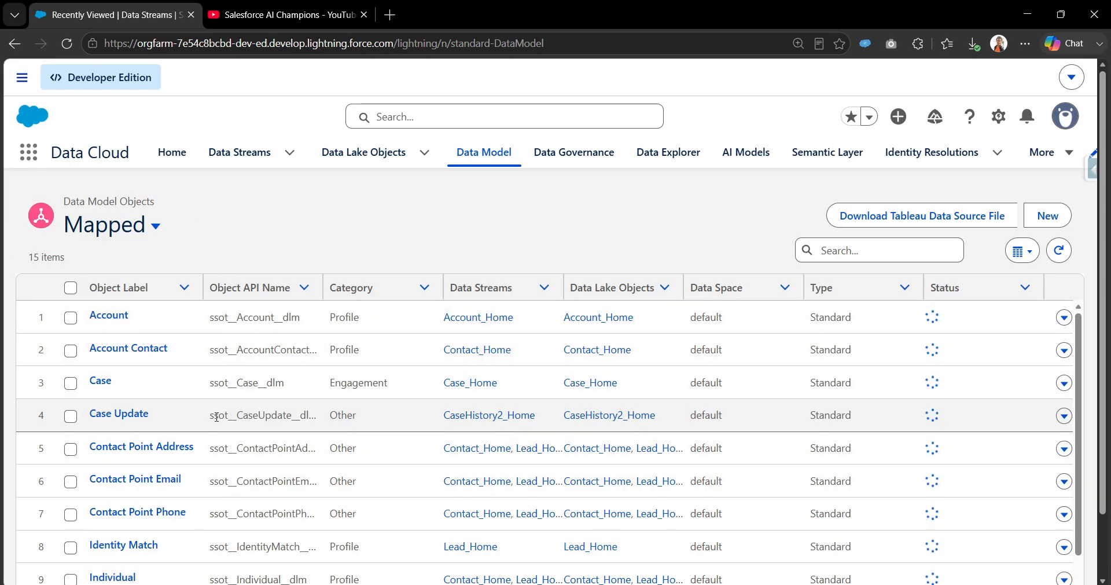
{"action": "scroll", "coordinate": [216, 417], "scroll_direction": "down", "scroll_amount": 2}
{"action": "scroll", "coordinate": [219, 412], "scroll_direction": "up", "scroll_amount": 2}
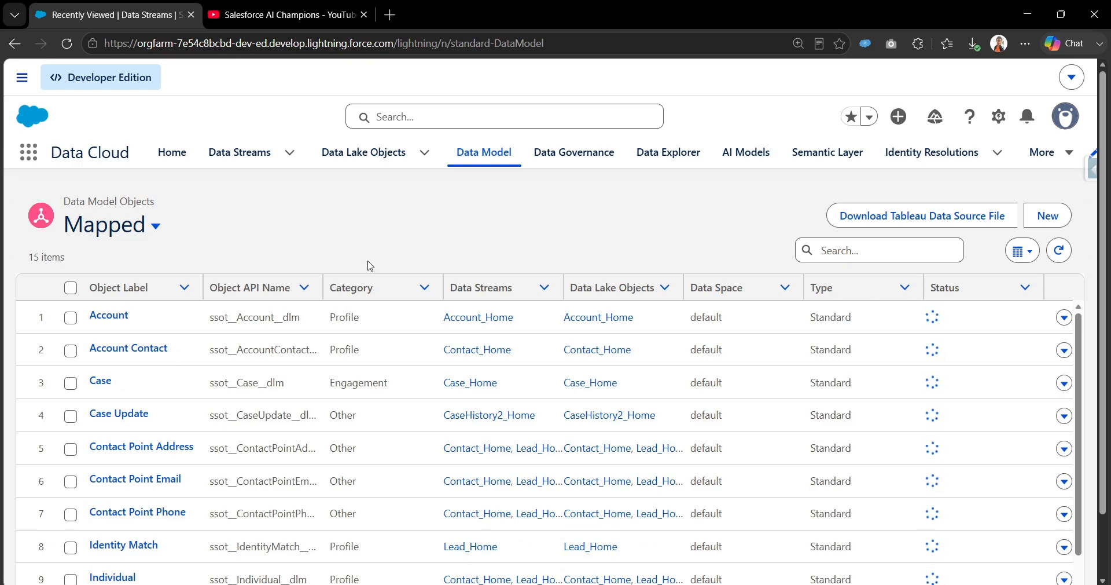
{"action": "left_click", "coordinate": [329, 17]}
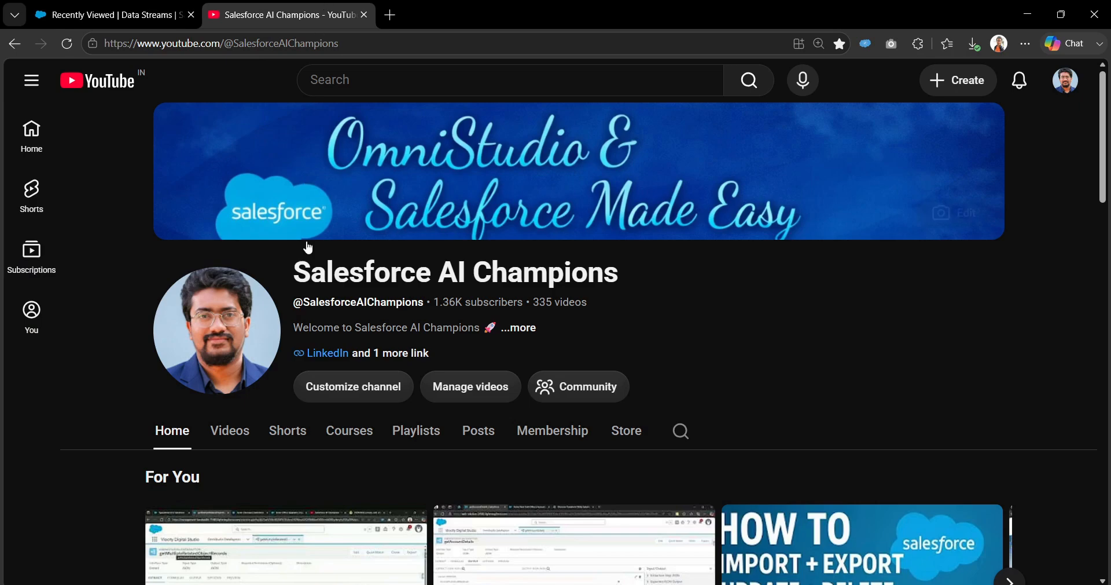
{"action": "left_click", "coordinate": [415, 429]}
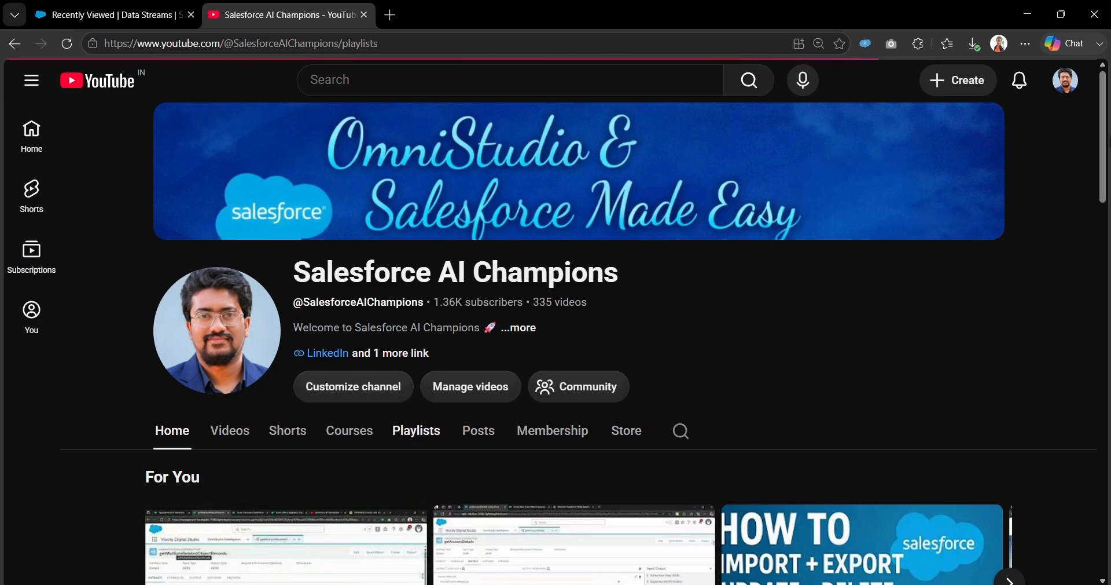
{"action": "left_click_drag", "start_coordinate": [1106, 140], "coordinate": [1101, 415]}
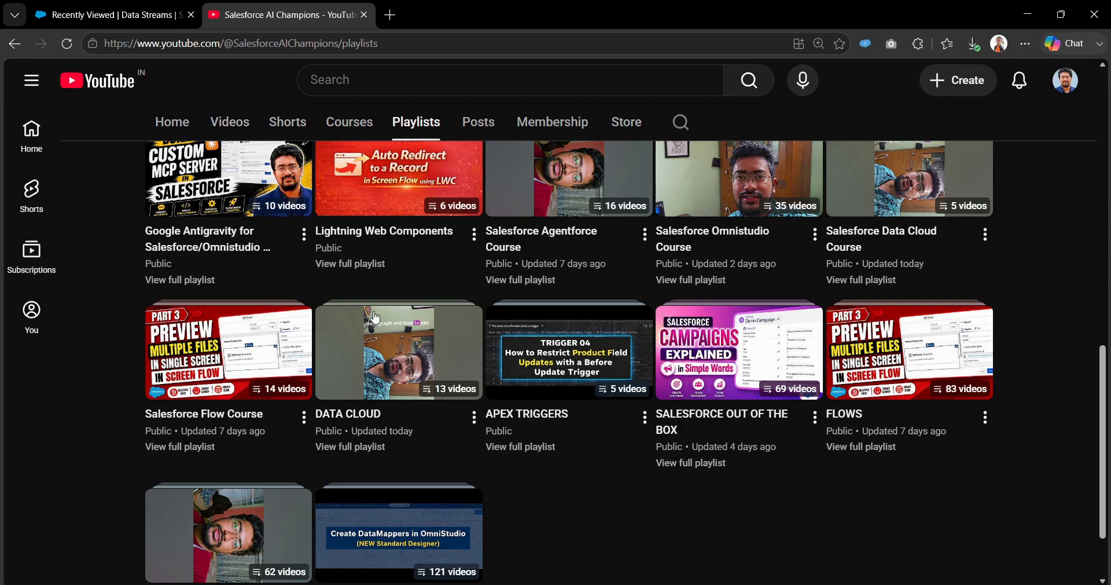
{"action": "left_click_drag", "start_coordinate": [1103, 421], "coordinate": [1107, 213]}
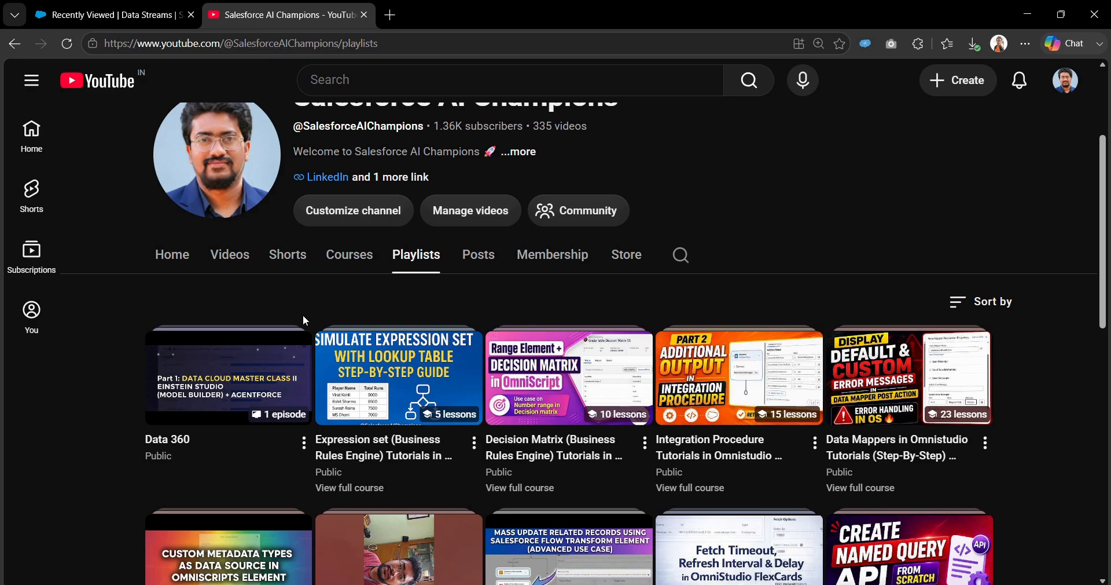
{"action": "left_click", "coordinate": [125, 8]}
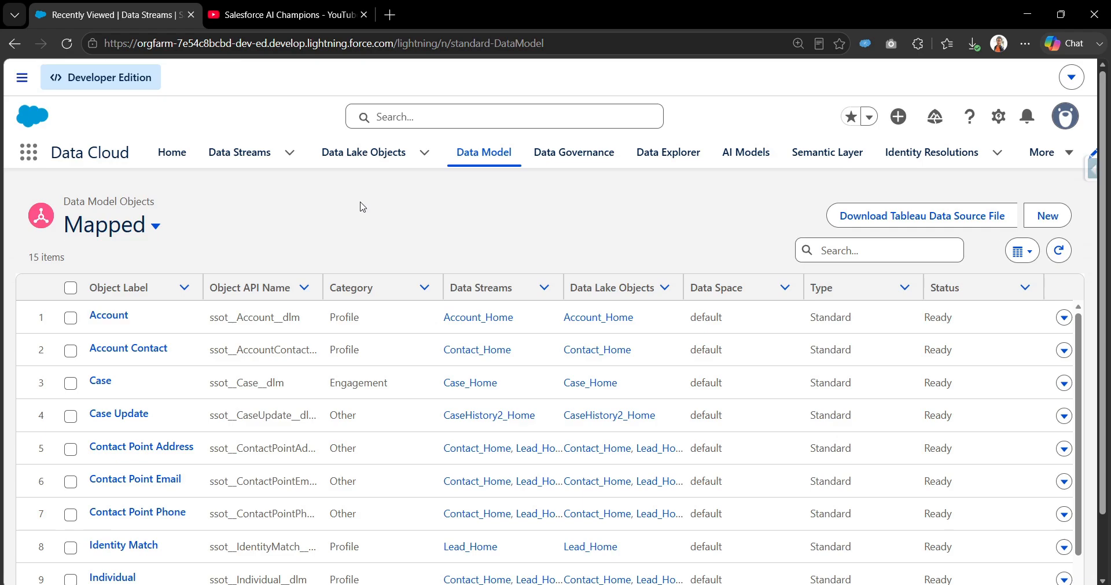
Step: Return to the Data Streams list of eight active Salesforce CRM streams
{"action": "left_click", "coordinate": [251, 165]}
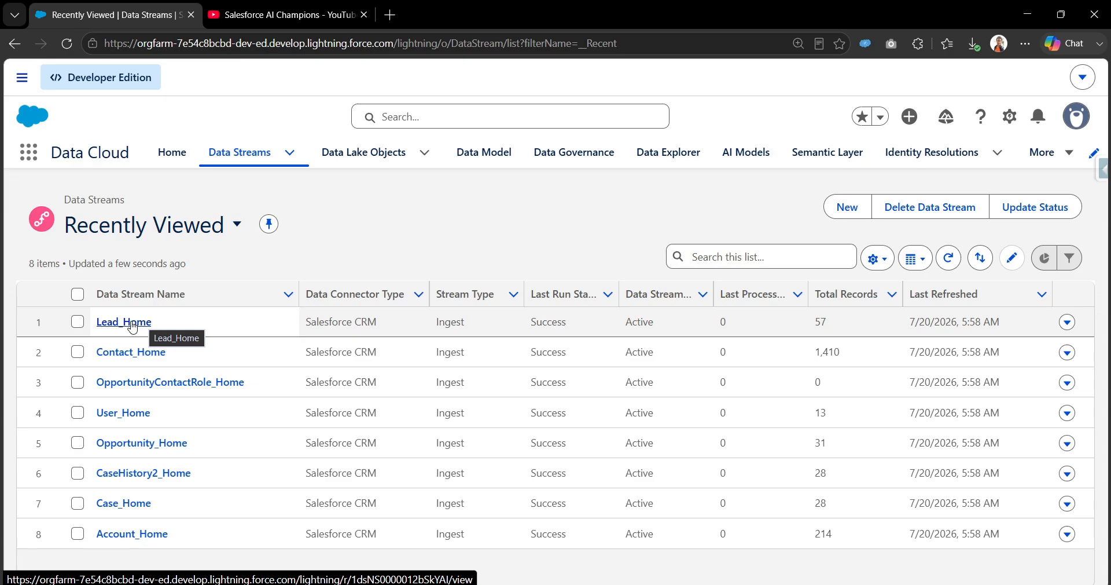
Step: Open the Lead_Home data stream and review its Details information
{"action": "left_click", "coordinate": [125, 322]}
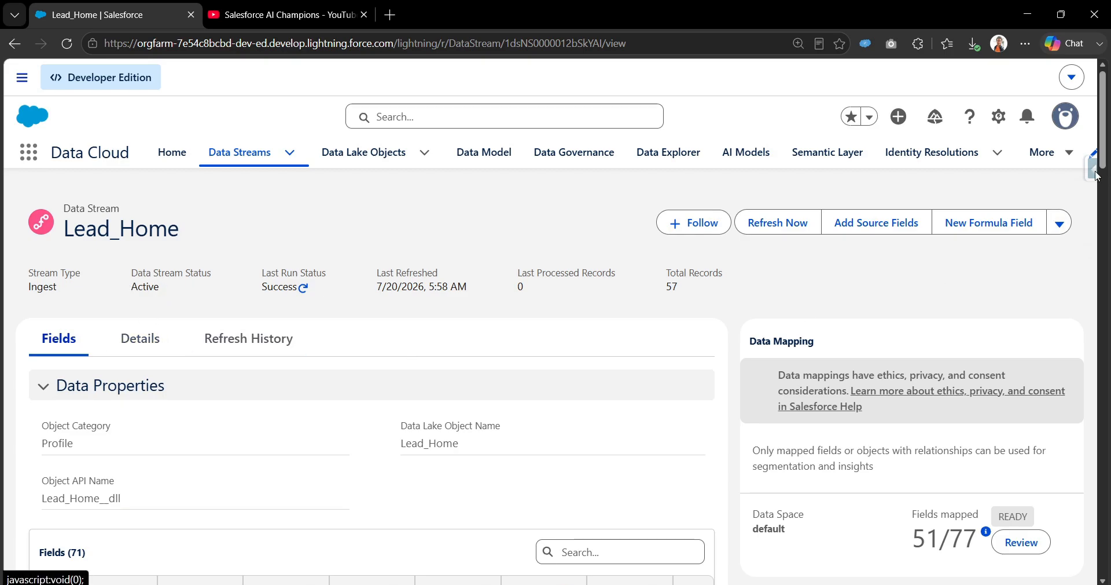
{"action": "left_click", "coordinate": [140, 339]}
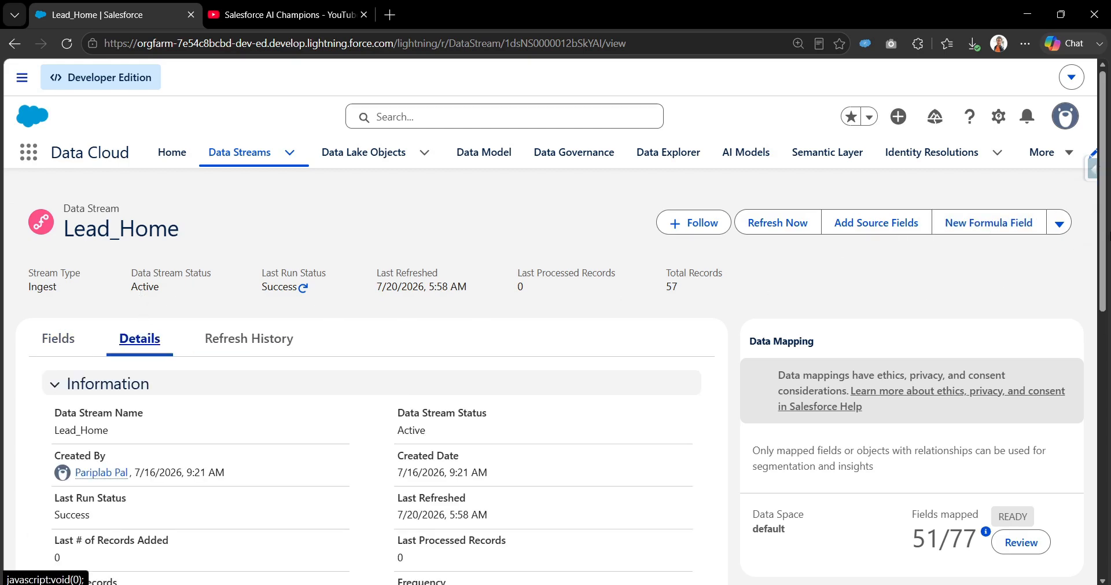
{"action": "scroll", "coordinate": [207, 252], "scroll_direction": "down", "scroll_amount": 7}
{"action": "scroll", "coordinate": [207, 252], "scroll_direction": "up", "scroll_amount": 3}
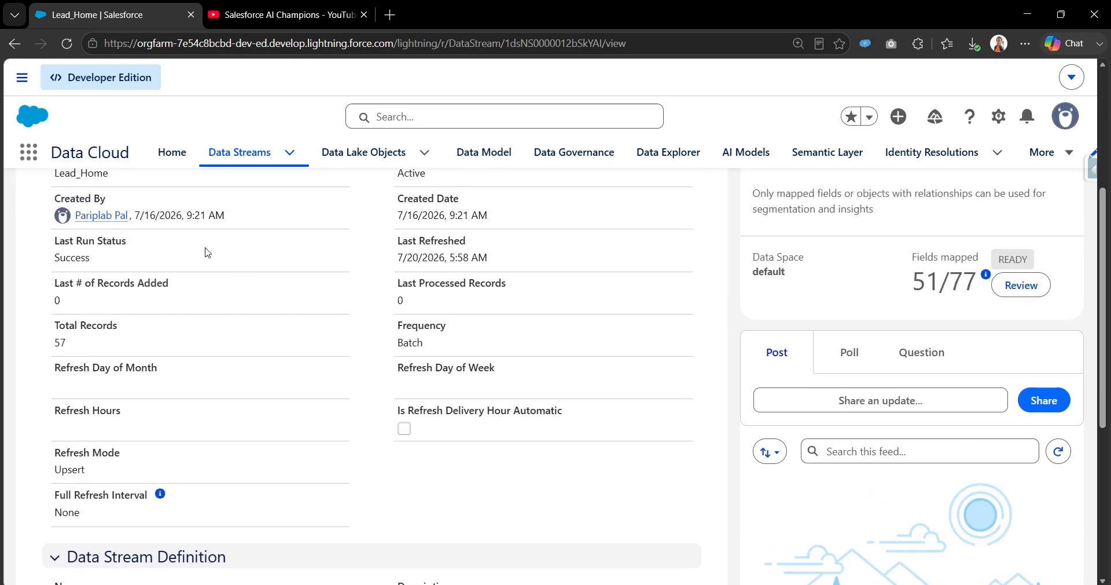
{"action": "scroll", "coordinate": [208, 252], "scroll_direction": "up", "scroll_amount": 5}
Step: Go back to Lead_Home's fields and start a new formula field
{"action": "left_click", "coordinate": [58, 340]}
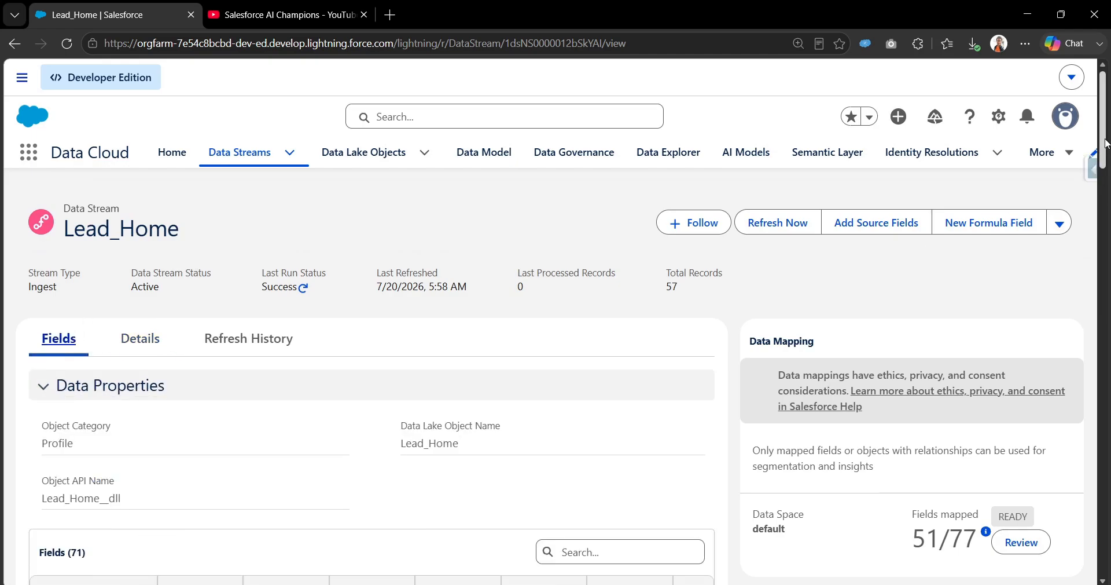
{"action": "mouse_move", "coordinate": [1106, 143]}
{"action": "left_mouse_down"}
{"action": "mouse_move", "coordinate": [1109, 470]}
{"action": "mouse_move", "coordinate": [1105, 139]}
{"action": "left_mouse_up"}
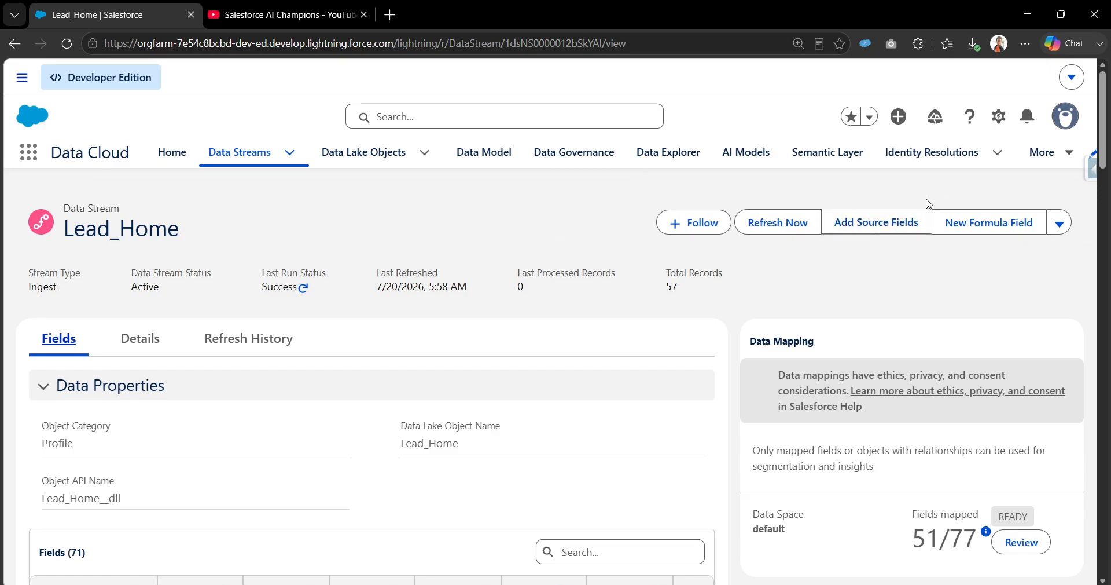
{"action": "left_click", "coordinate": [979, 231]}
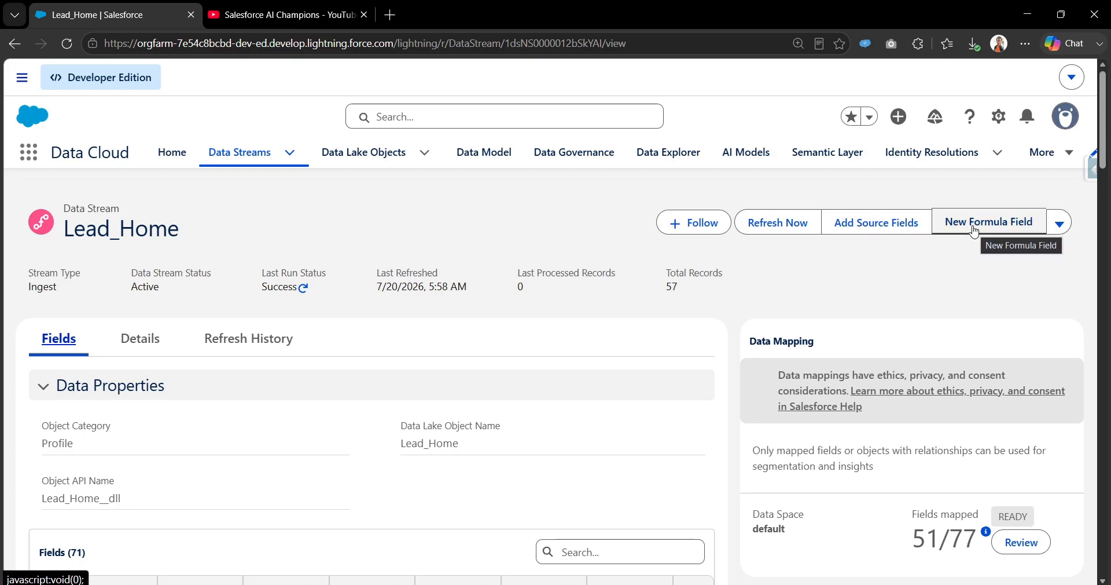
{"action": "left_click", "coordinate": [974, 231]}
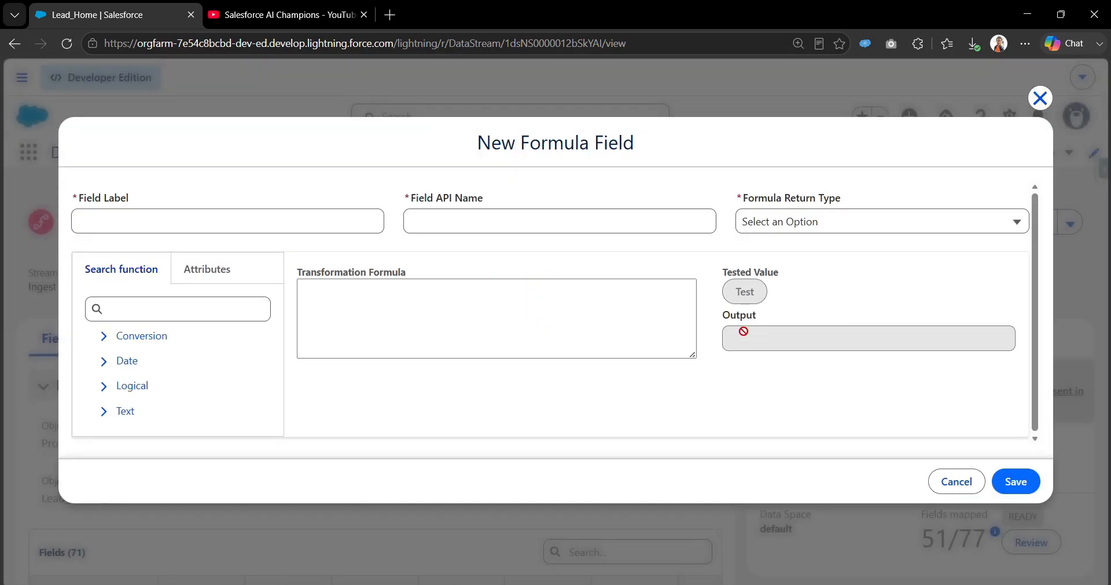
Step: Label the formula field 'Is INDIA Based' (API name Is_INDIA_Based) with a Text return type
{"action": "left_click", "coordinate": [259, 228]}
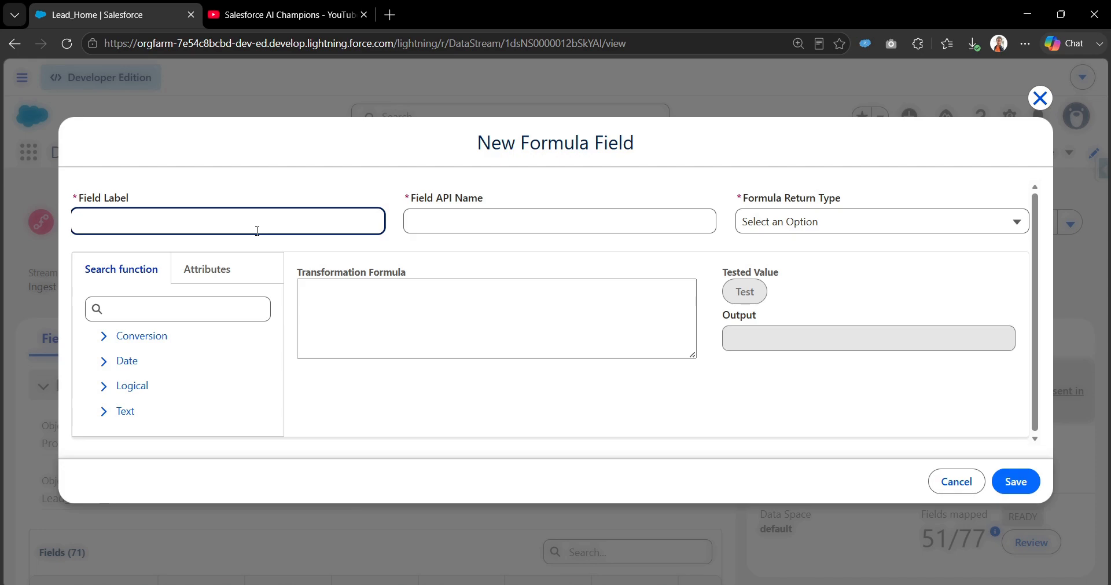
{"action": "type", "text": "Is INDIA Based"}
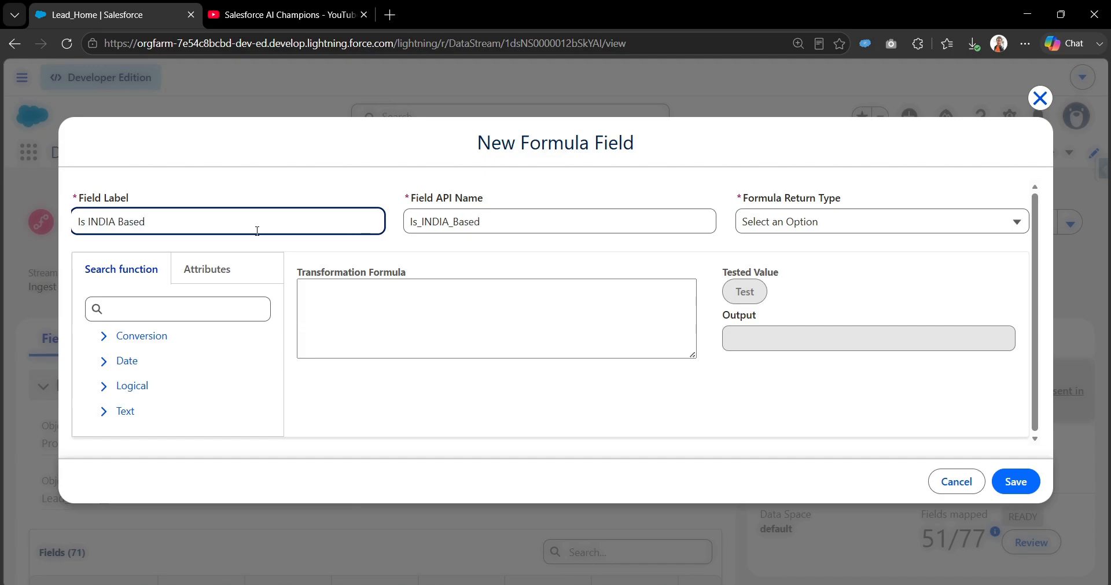
{"action": "key", "text": "Tab"}
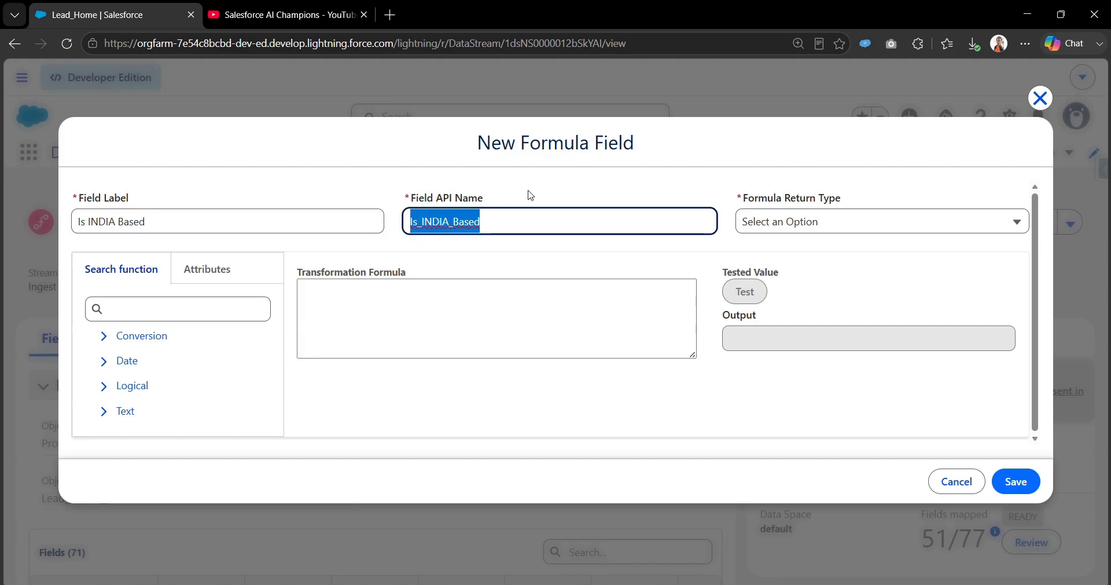
{"action": "left_click", "coordinate": [789, 221]}
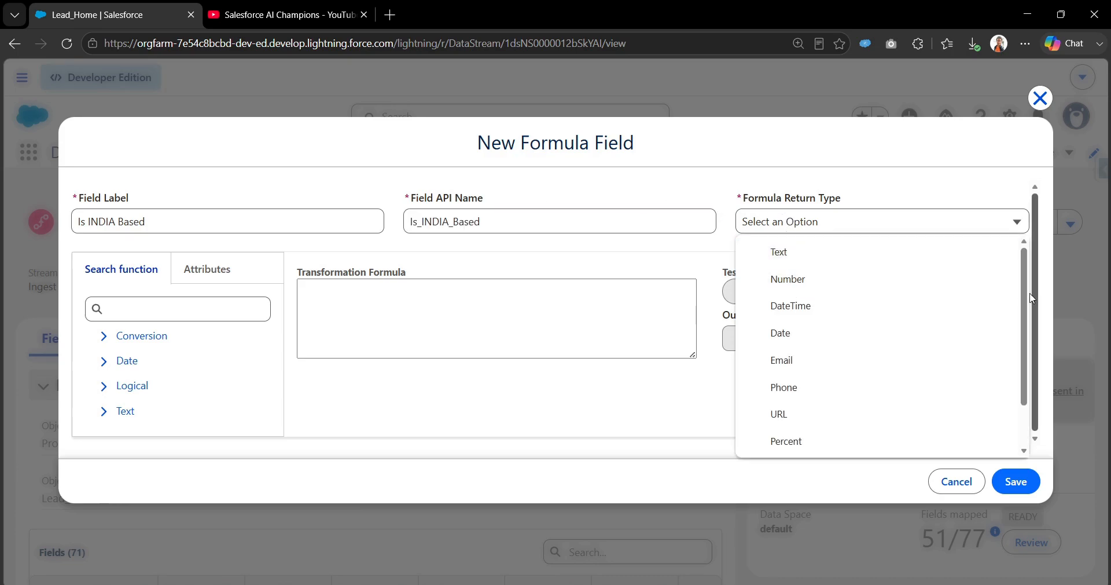
{"action": "scroll", "coordinate": [1024, 347], "scroll_direction": "down", "scroll_amount": 2}
{"action": "left_click_drag", "start_coordinate": [1029, 352], "coordinate": [1030, 270]}
{"action": "left_click", "coordinate": [879, 226]}
{"action": "left_click", "coordinate": [861, 252]}
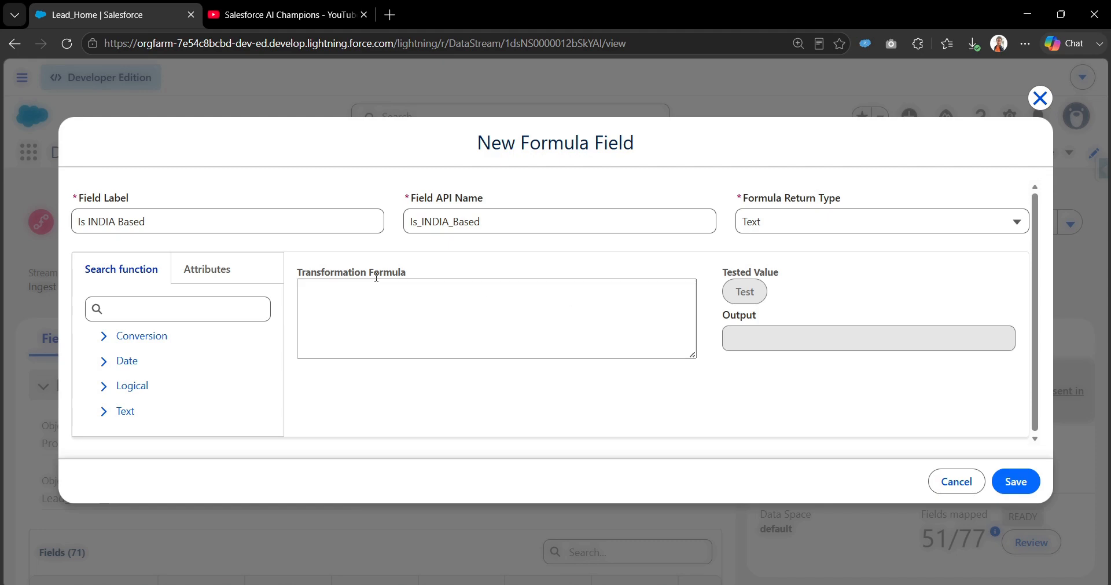
Step: Browse the Conversion and Logical function categories for the transformation formula
{"action": "left_click", "coordinate": [406, 282]}
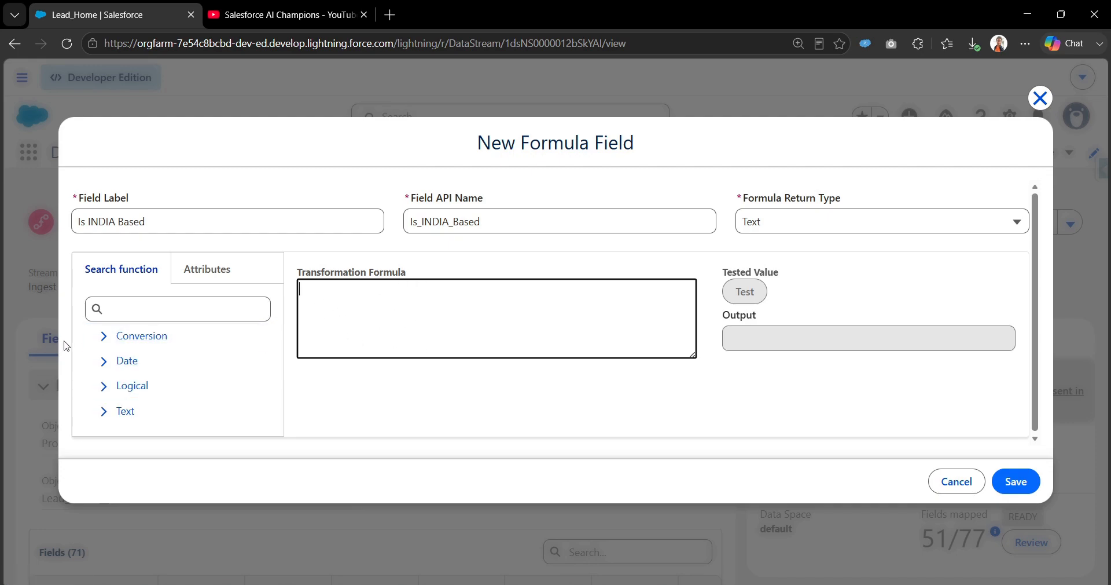
{"action": "left_click", "coordinate": [108, 342]}
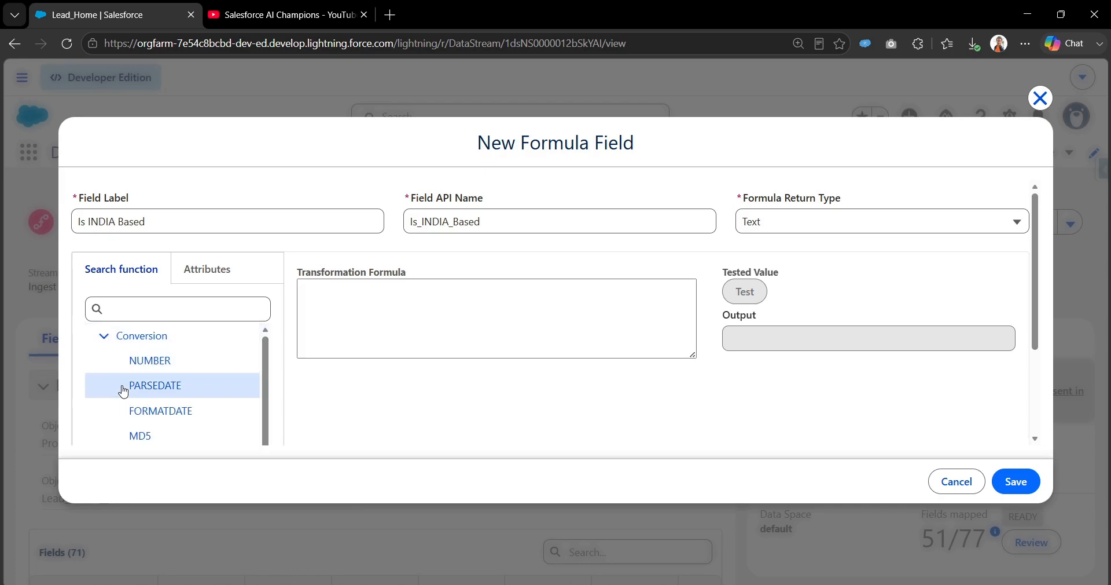
{"action": "left_click", "coordinate": [107, 334]}
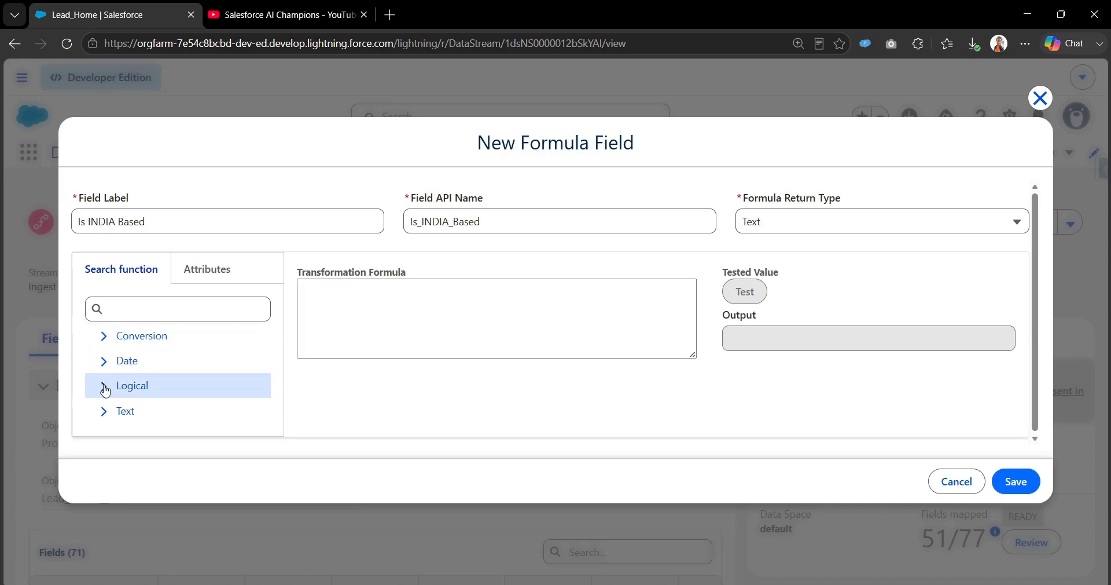
{"action": "left_click", "coordinate": [105, 392]}
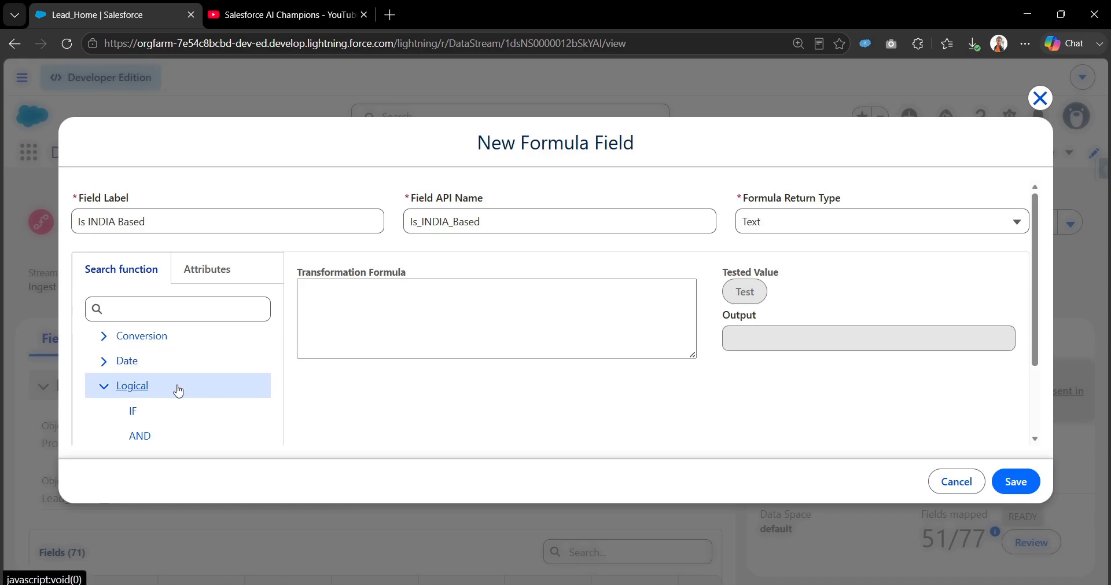
{"action": "scroll", "coordinate": [158, 410], "scroll_direction": "down", "scroll_amount": 1}
{"action": "scroll", "coordinate": [154, 410], "scroll_direction": "down", "scroll_amount": 1}
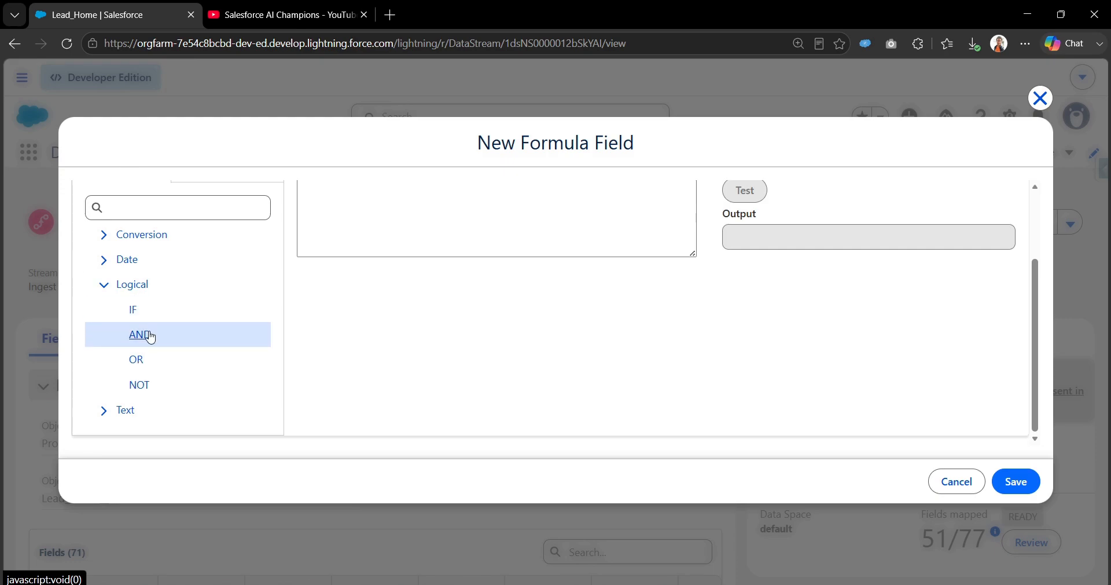
{"action": "scroll", "coordinate": [178, 347], "scroll_direction": "up", "scroll_amount": 1}
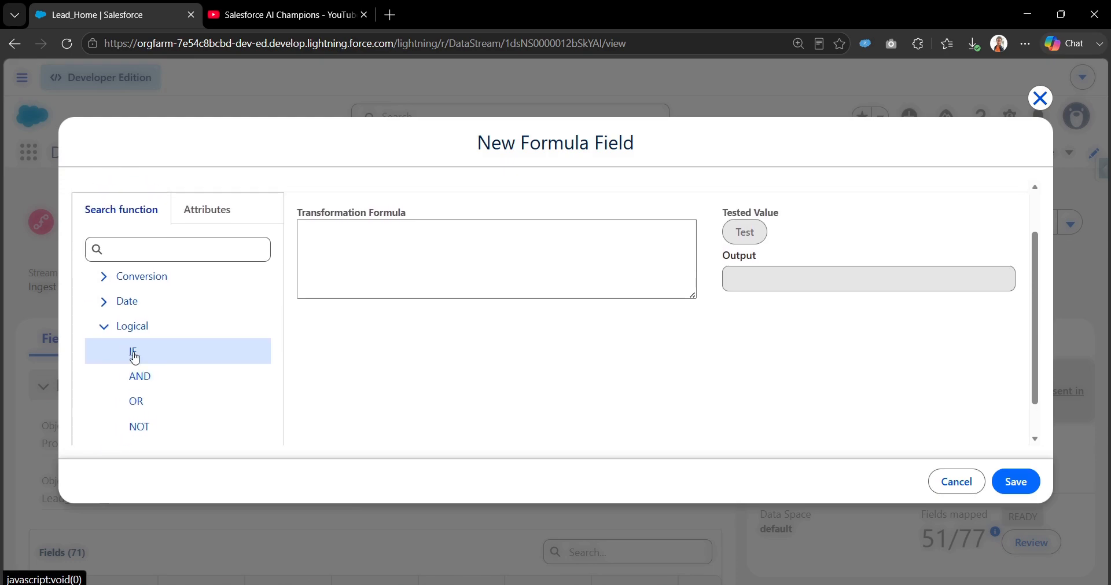
Step: Browse the Date, Conversion and Text function categories, leaving the formula blank
{"action": "left_click", "coordinate": [104, 336]}
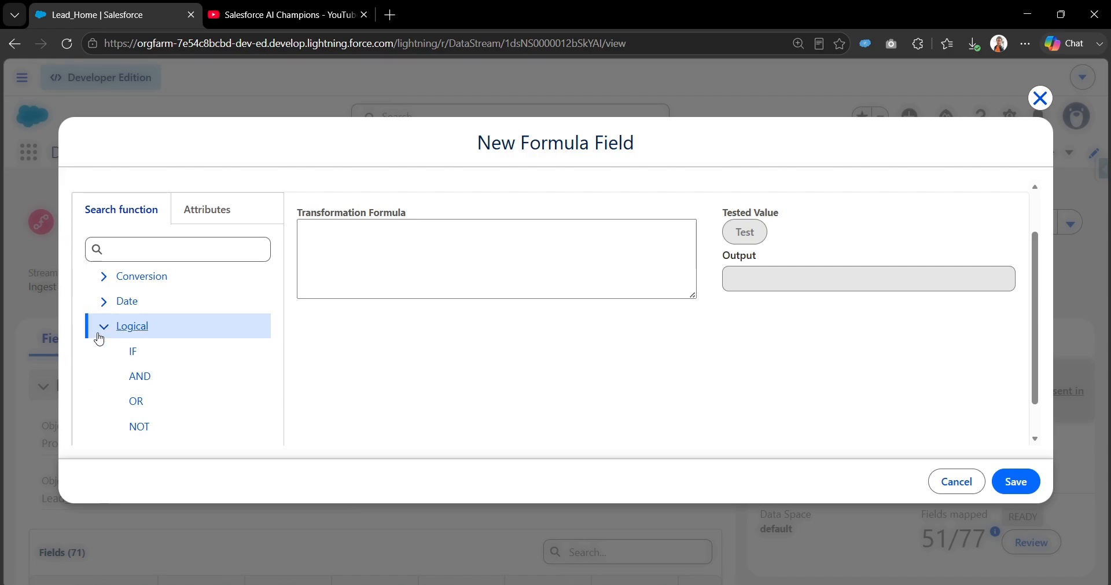
{"action": "left_click", "coordinate": [103, 330]}
{"action": "left_click", "coordinate": [102, 363]}
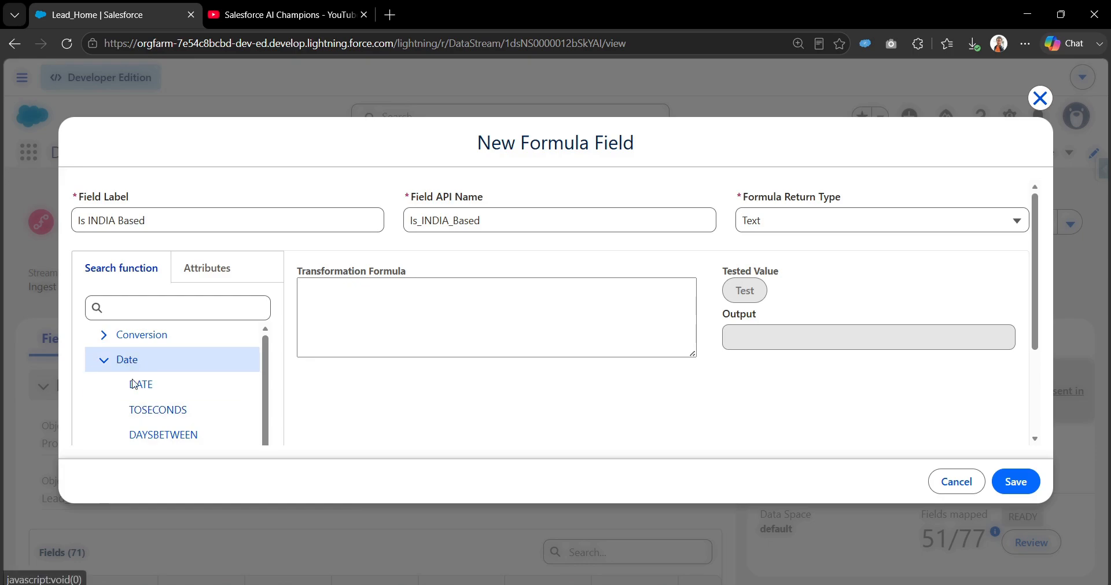
{"action": "left_click", "coordinate": [104, 335]}
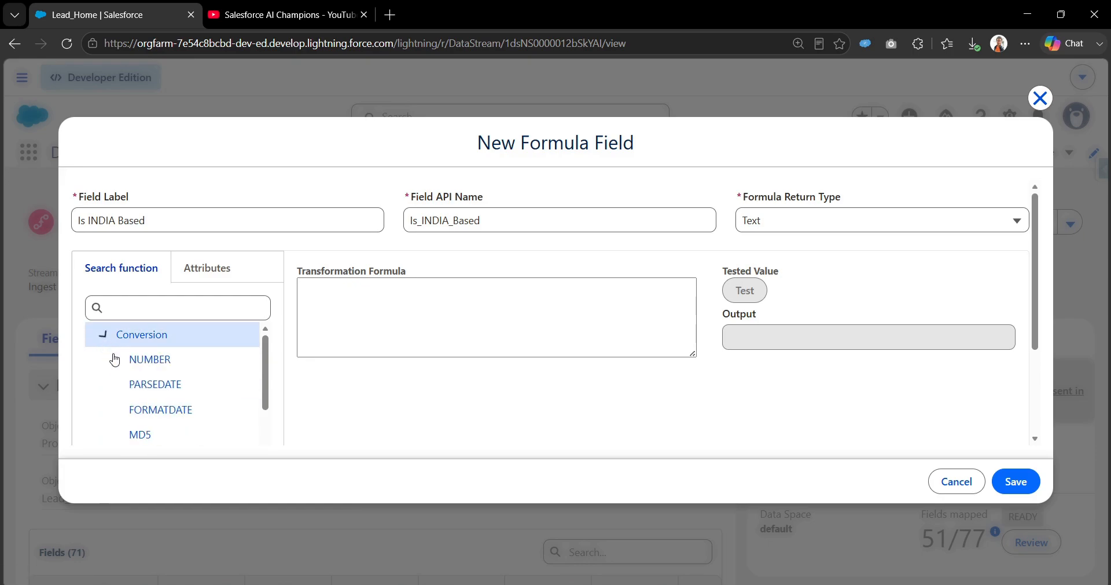
{"action": "left_click", "coordinate": [102, 339]}
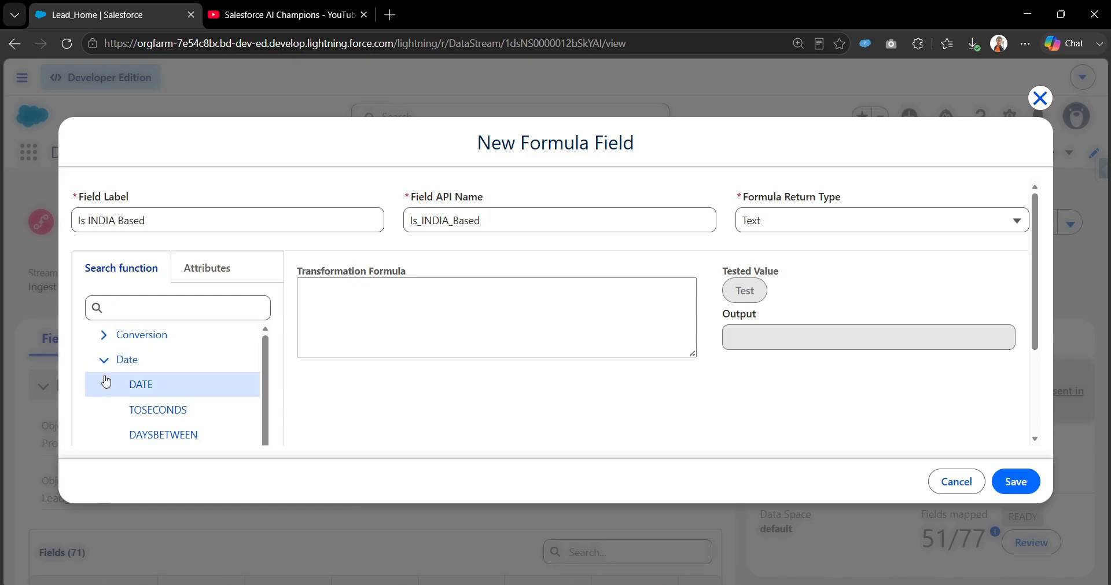
{"action": "left_click", "coordinate": [104, 360]}
{"action": "left_click", "coordinate": [105, 410]}
{"action": "scroll", "coordinate": [168, 413], "scroll_direction": "down", "scroll_amount": 2}
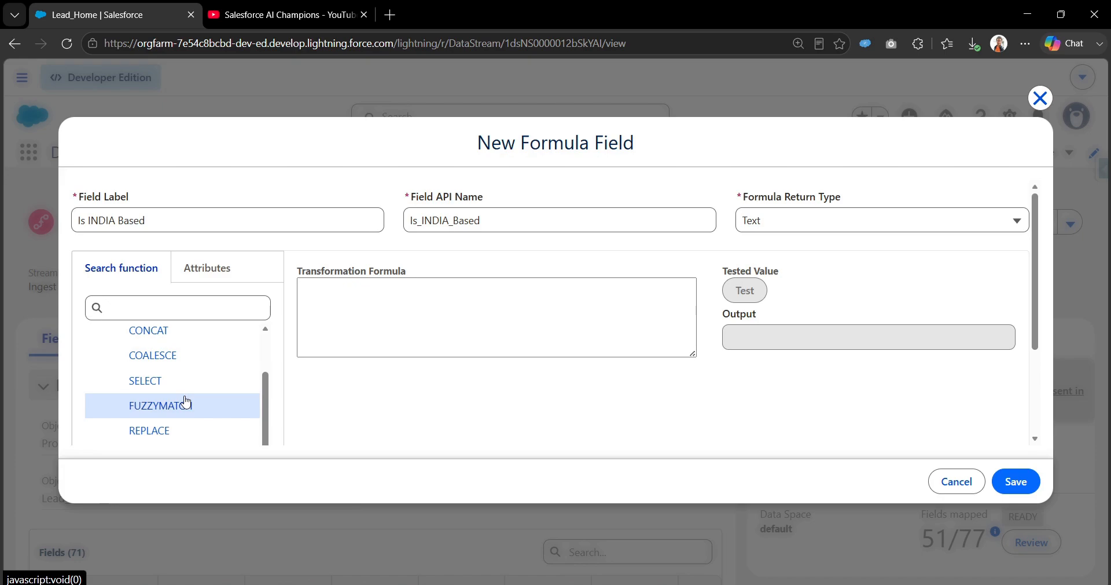
{"action": "scroll", "coordinate": [177, 406], "scroll_direction": "down", "scroll_amount": 2}
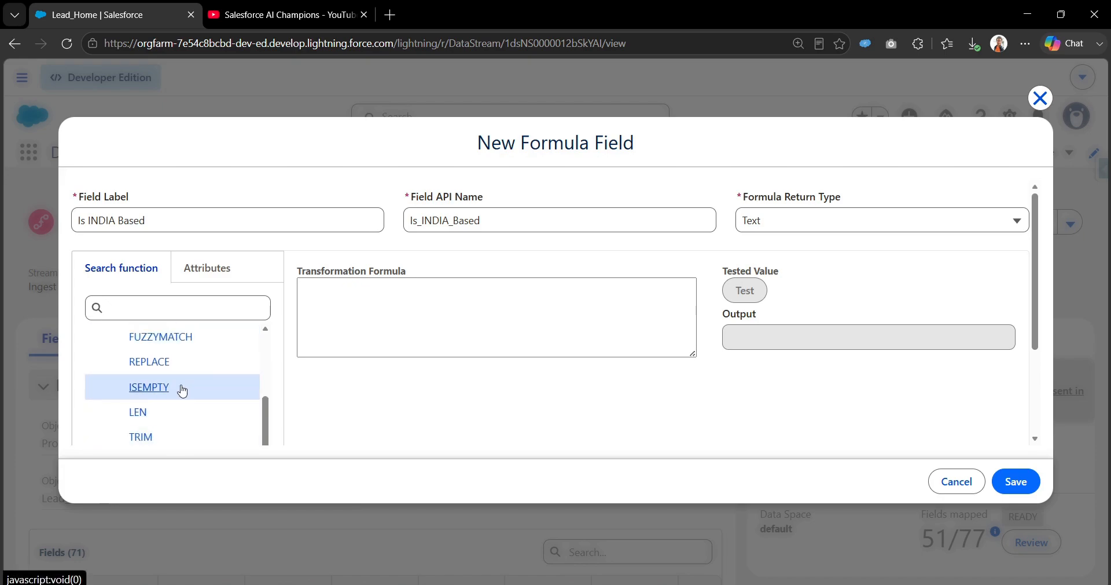
{"action": "scroll", "coordinate": [179, 389], "scroll_direction": "up", "scroll_amount": 4}
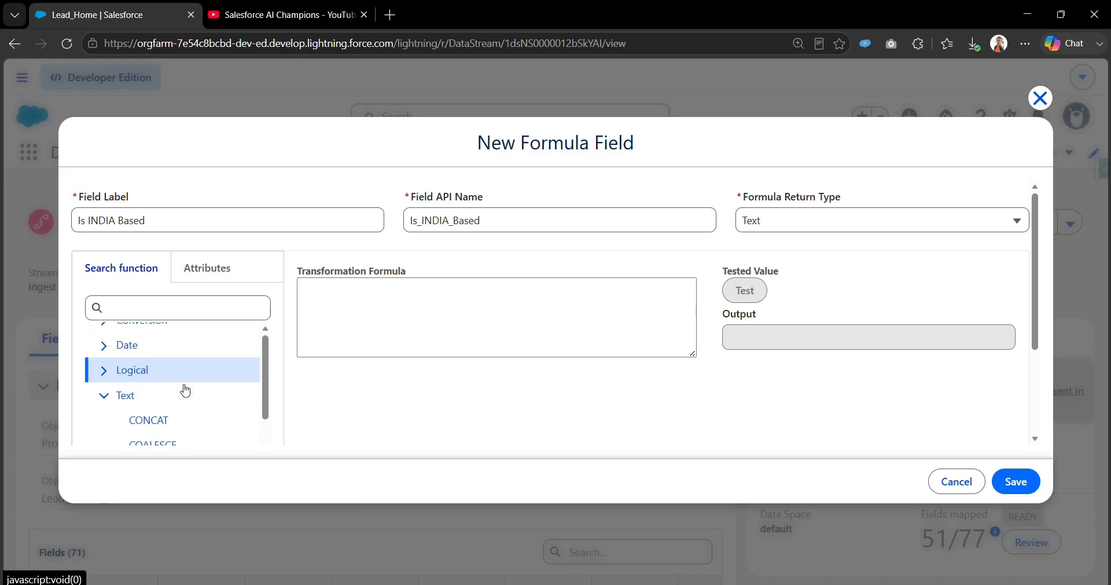
Step: Search attributes for 'Count' and insert Country as sourceField['Country'] into the formula
{"action": "left_click", "coordinate": [204, 282]}
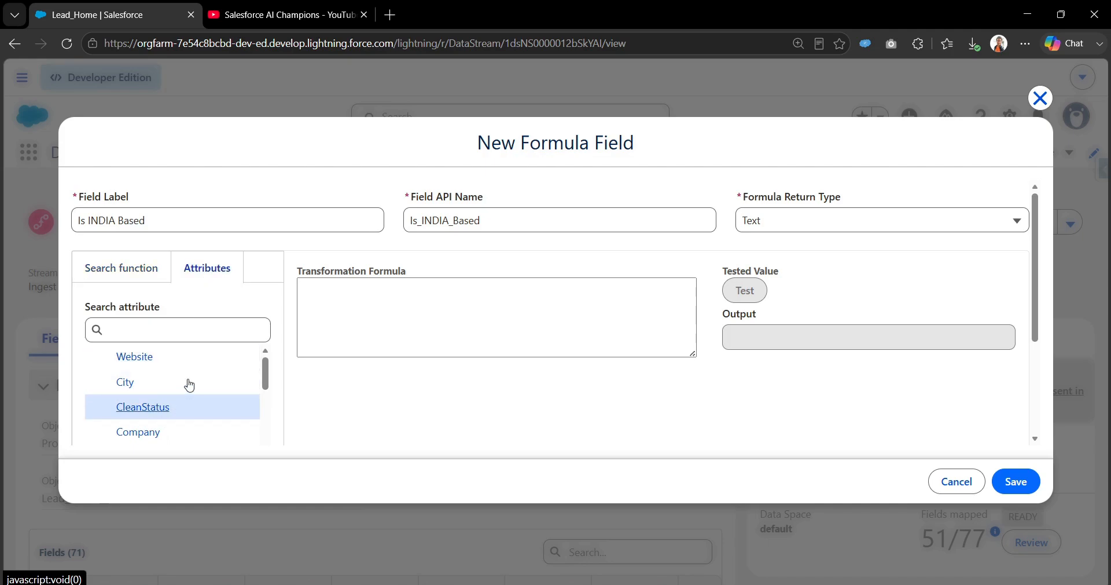
{"action": "scroll", "coordinate": [177, 391], "scroll_direction": "down", "scroll_amount": 2}
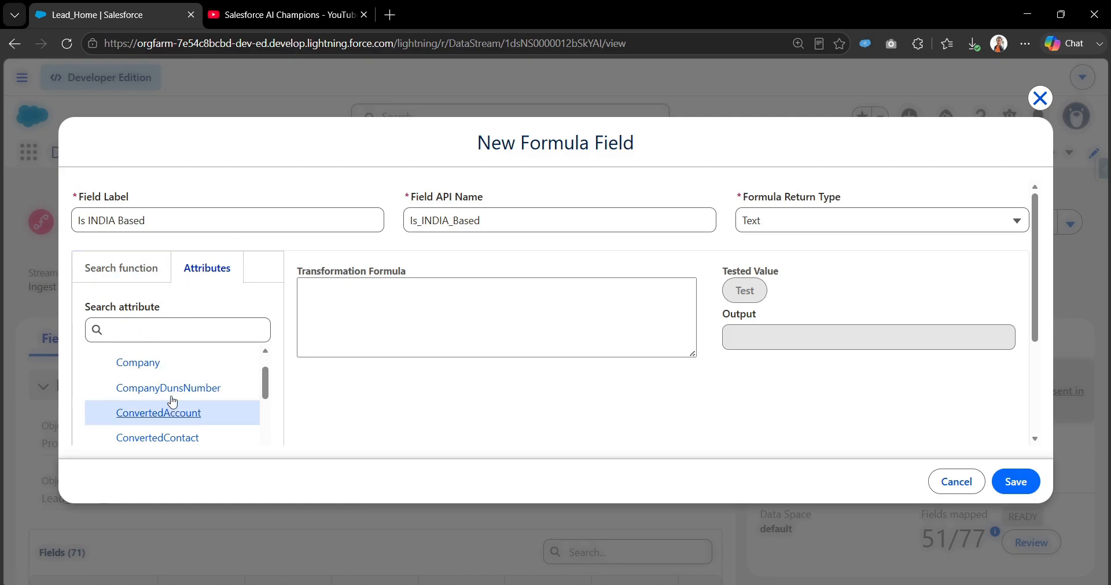
{"action": "left_click", "coordinate": [184, 326]}
{"action": "type", "text": "C"}
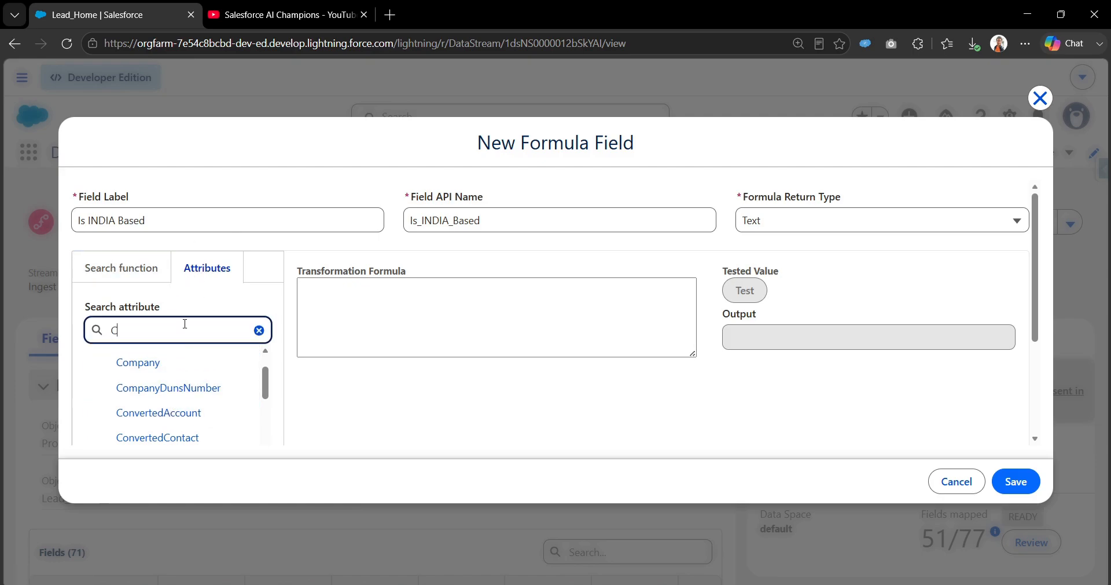
{"action": "type", "text": "ount"}
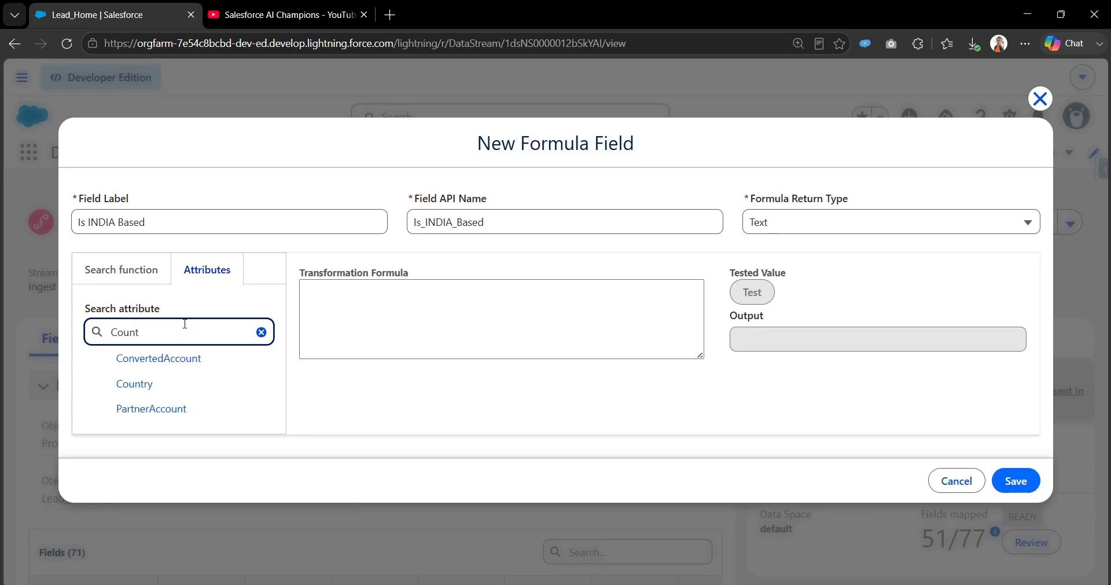
{"action": "left_click", "coordinate": [135, 384]}
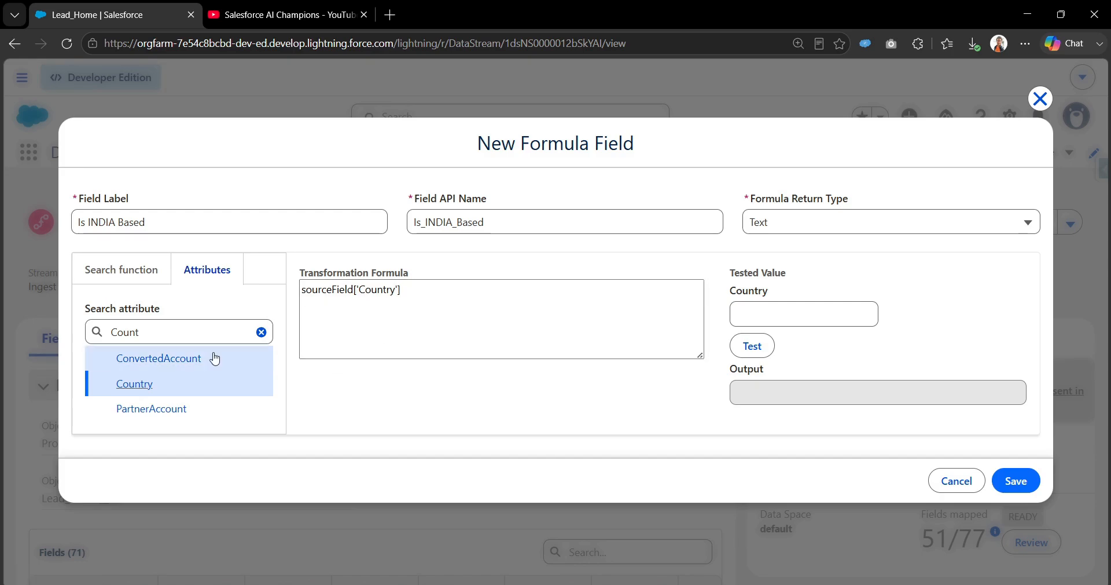
Step: Enter INDIA as the tested Country value and clear the attribute search
{"action": "left_click_drag", "start_coordinate": [410, 290], "coordinate": [294, 299]}
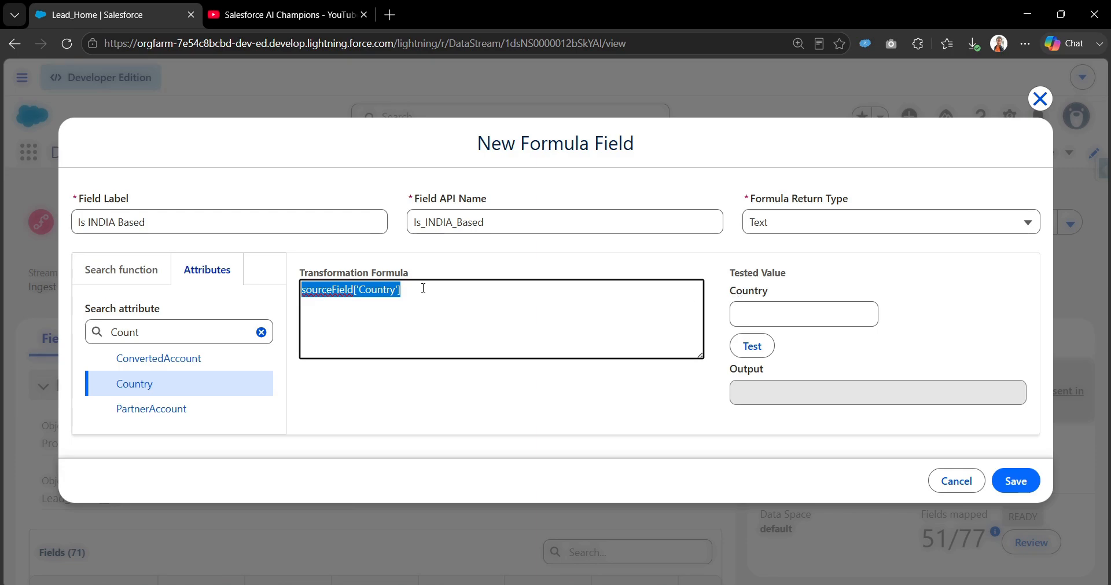
{"action": "left_click", "coordinate": [317, 294]}
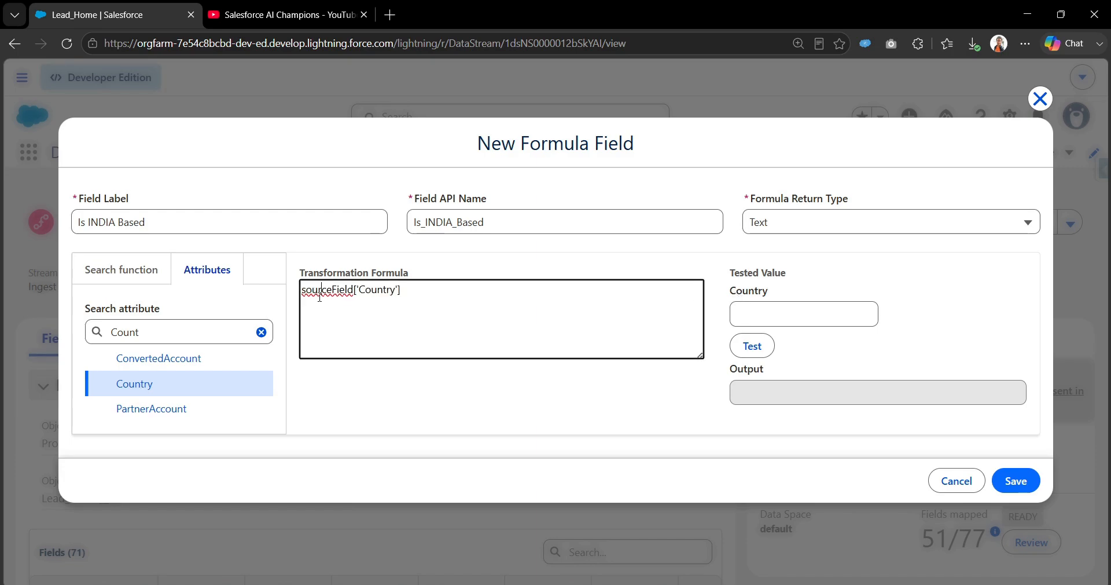
{"action": "double_click", "coordinate": [327, 290]}
{"action": "double_click", "coordinate": [379, 290]}
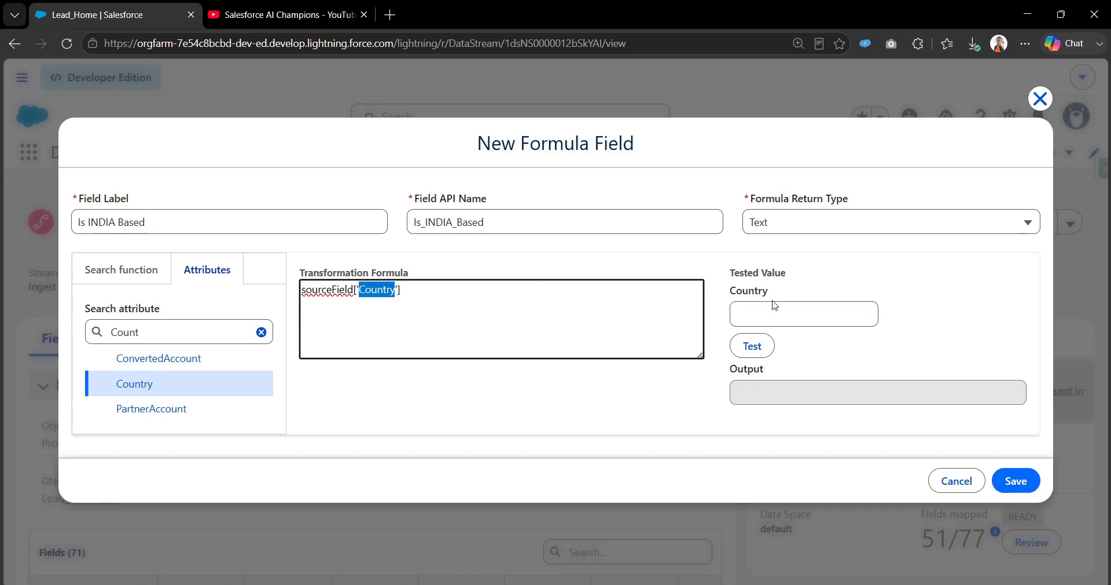
{"action": "left_click_drag", "start_coordinate": [731, 290], "coordinate": [776, 298]}
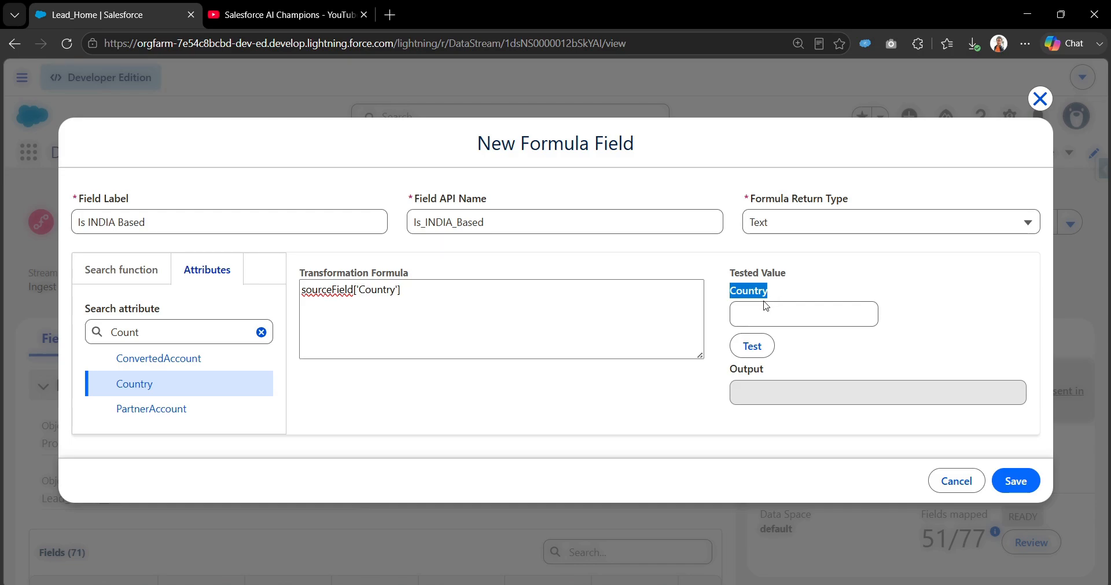
{"action": "left_click", "coordinate": [761, 308]}
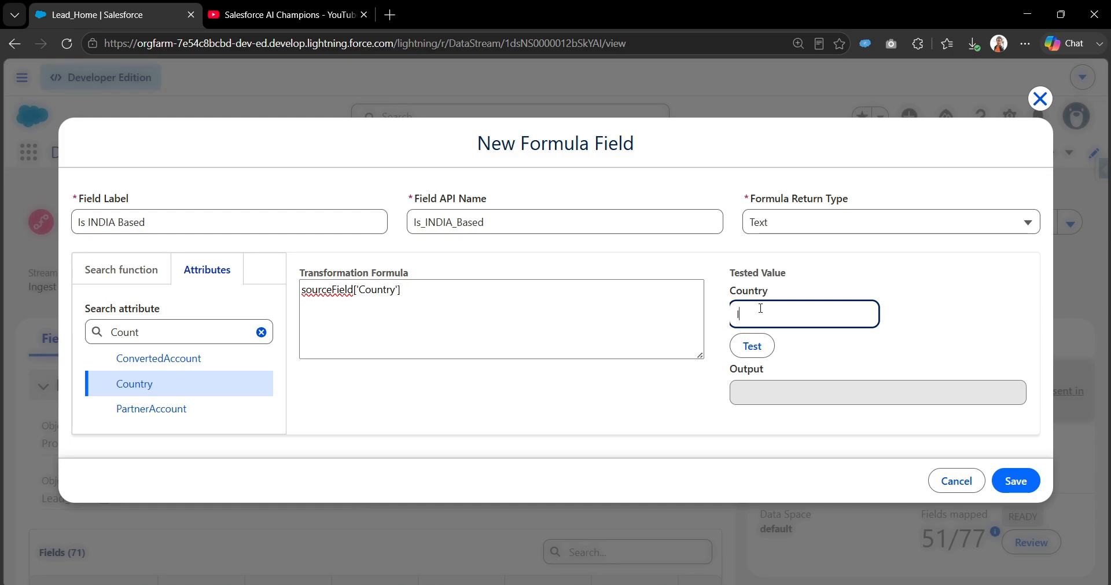
{"action": "type", "text": "INDIA"}
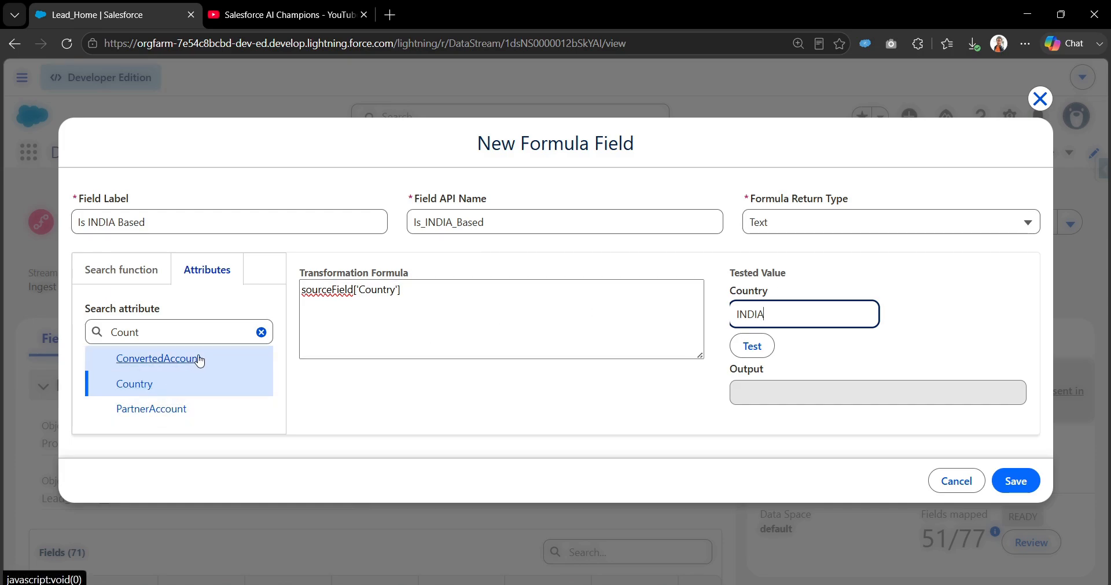
{"action": "double_click", "coordinate": [205, 333]}
{"action": "key", "text": "BackSpace"}
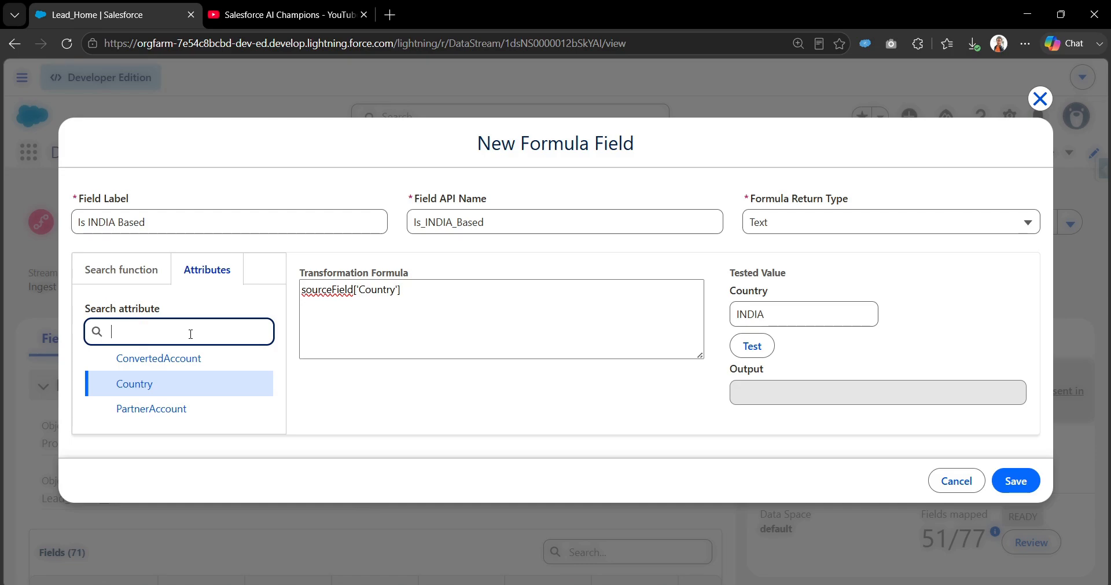
Step: Insert the City attribute, then delete the entire formula
{"action": "left_click", "coordinate": [129, 392]}
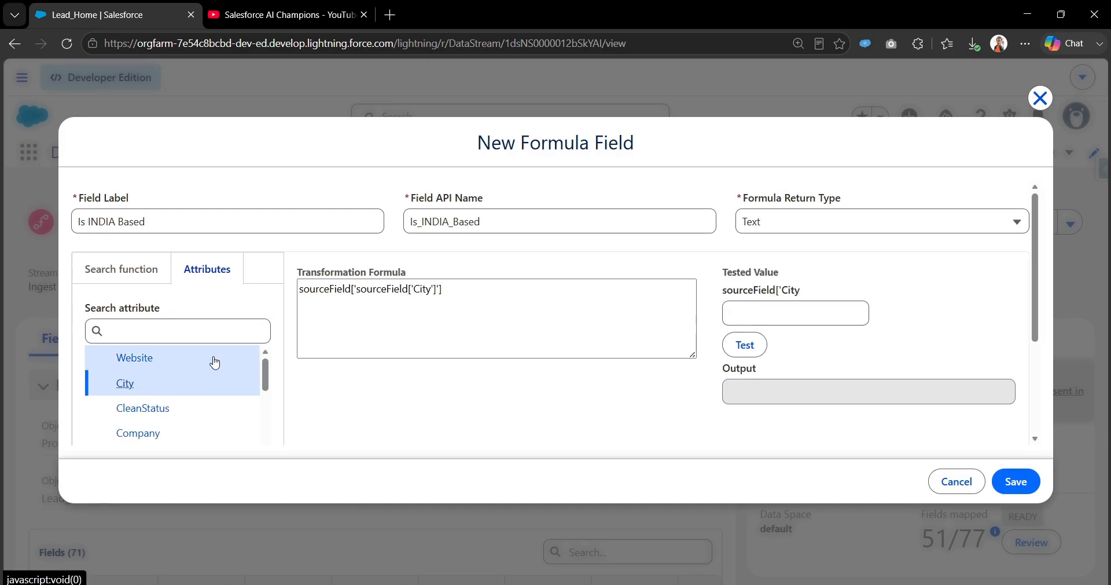
{"action": "left_click_drag", "start_coordinate": [356, 292], "coordinate": [450, 290]}
{"action": "key", "text": "ctrl+a"}
{"action": "key", "text": "BackSpace"}
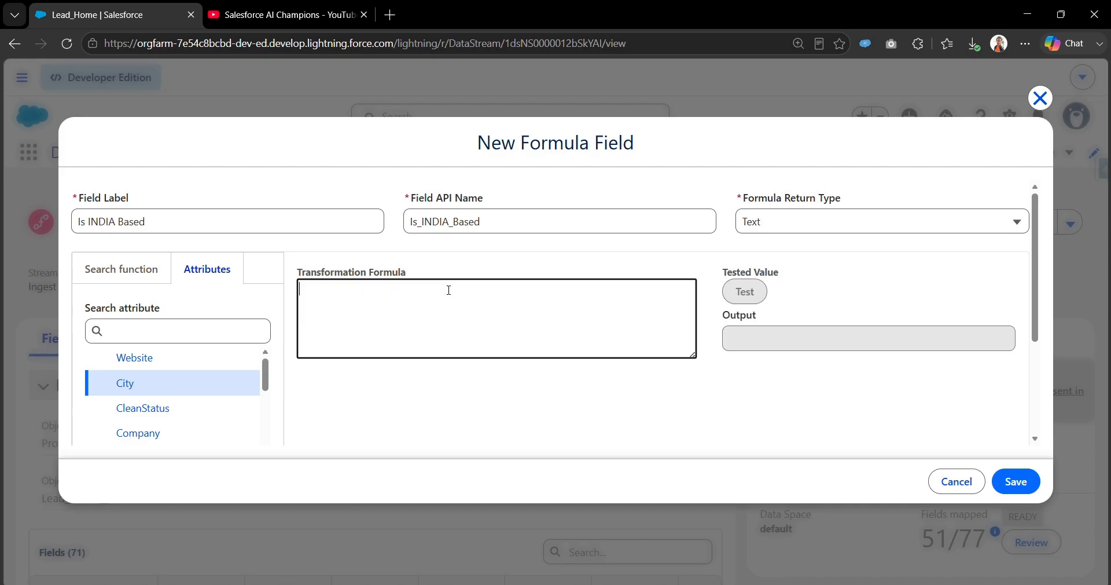
Step: Insert the Website attribute, then remove it so the formula is empty
{"action": "left_click", "coordinate": [137, 363]}
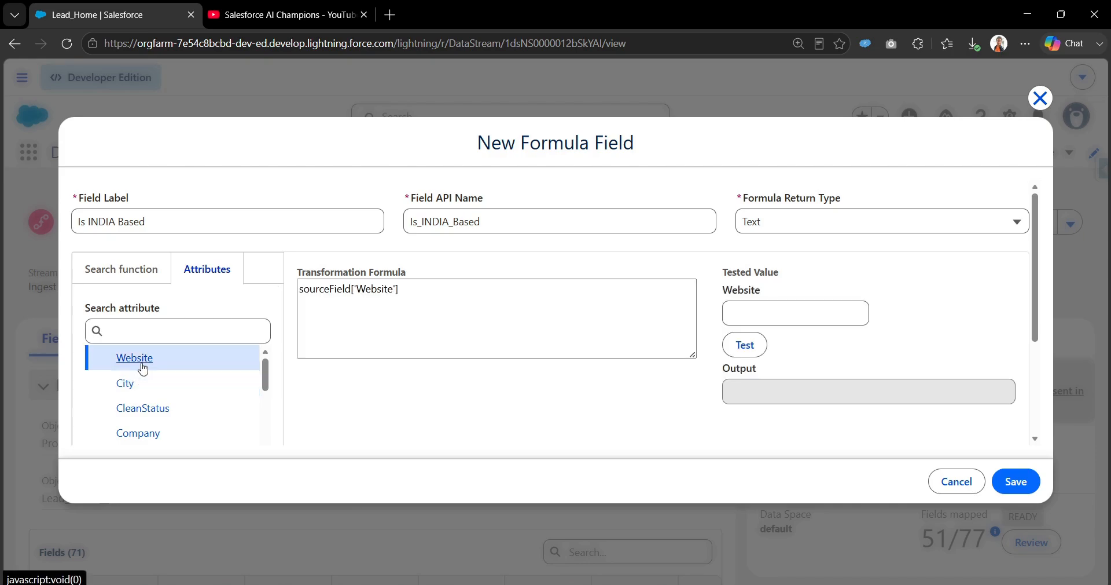
{"action": "left_click_drag", "start_coordinate": [417, 294], "coordinate": [298, 298]}
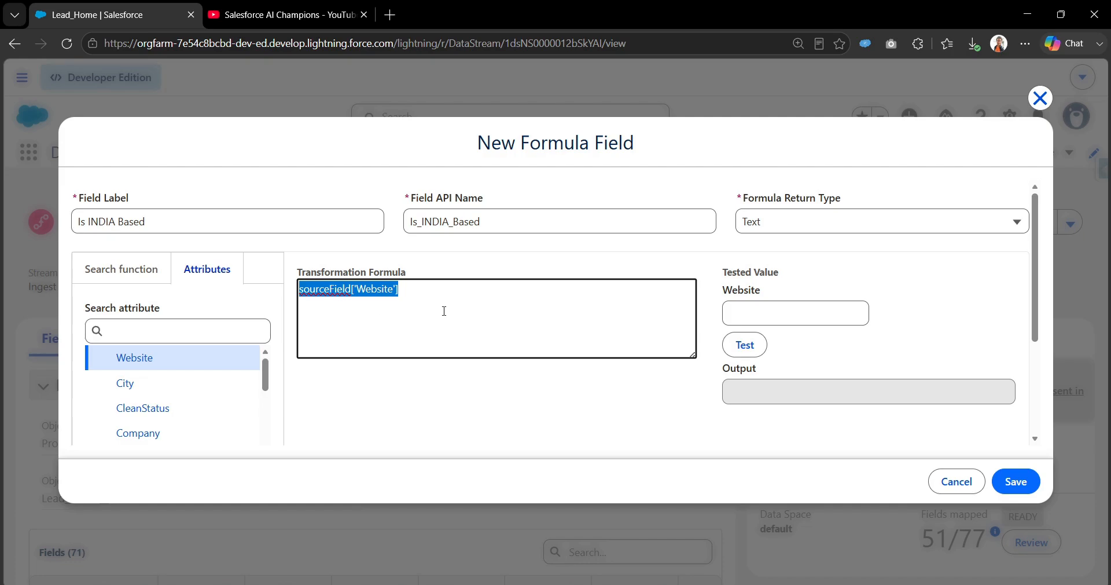
{"action": "type", "text": "="}
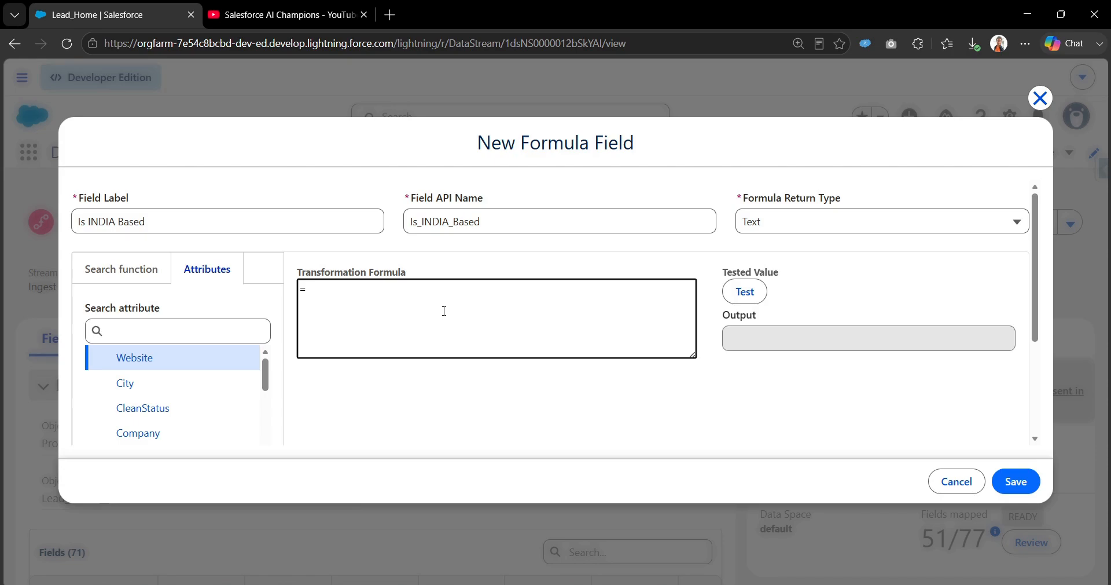
{"action": "key", "text": "BackSpace"}
{"action": "left_click", "coordinate": [111, 258]}
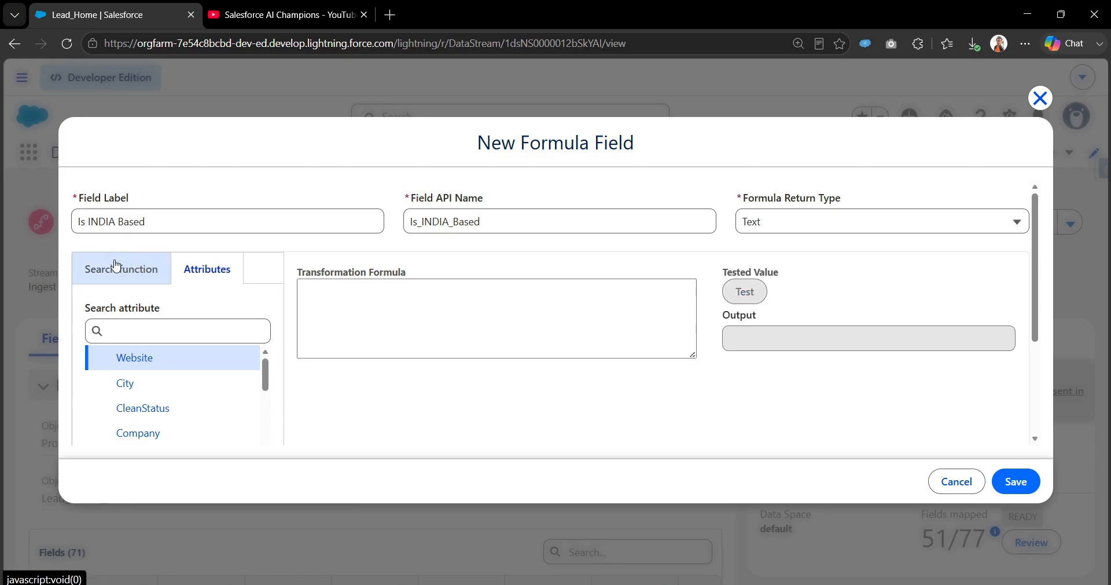
Step: Find IF under Logical functions and apply its IF(condition,resultIfTrue,resultIfFalse) template
{"action": "left_click", "coordinate": [371, 310]}
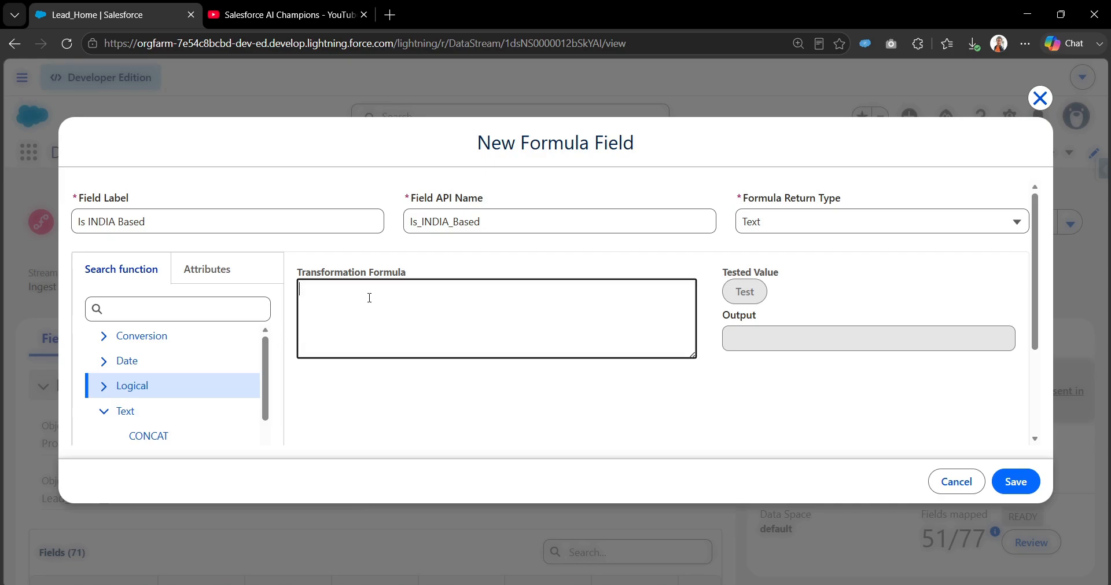
{"action": "left_click", "coordinate": [195, 311]}
{"action": "type", "text": "IF"}
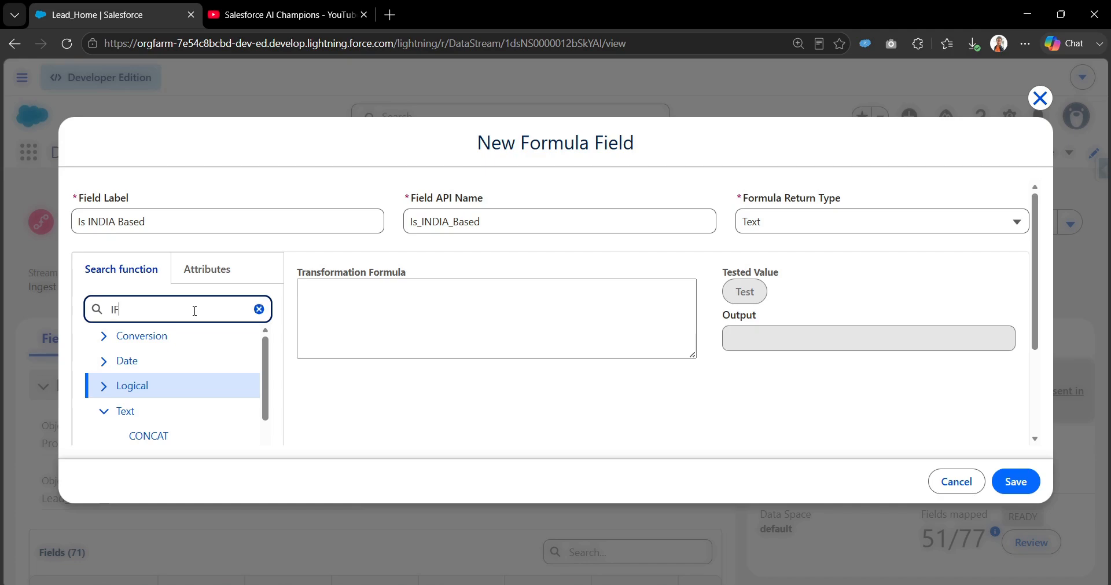
{"action": "left_click", "coordinate": [103, 386]}
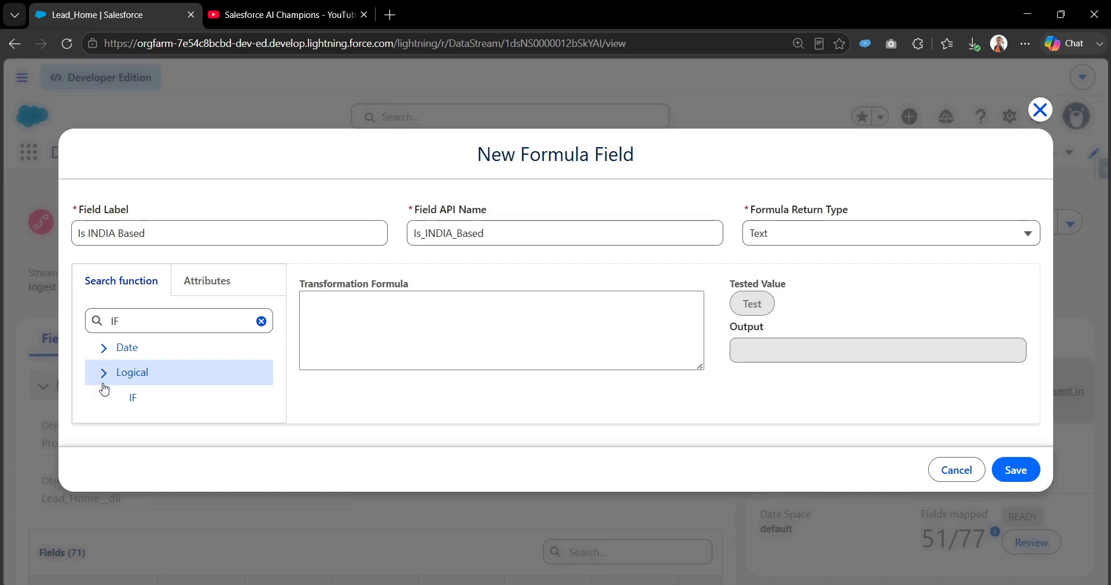
{"action": "left_click", "coordinate": [131, 399]}
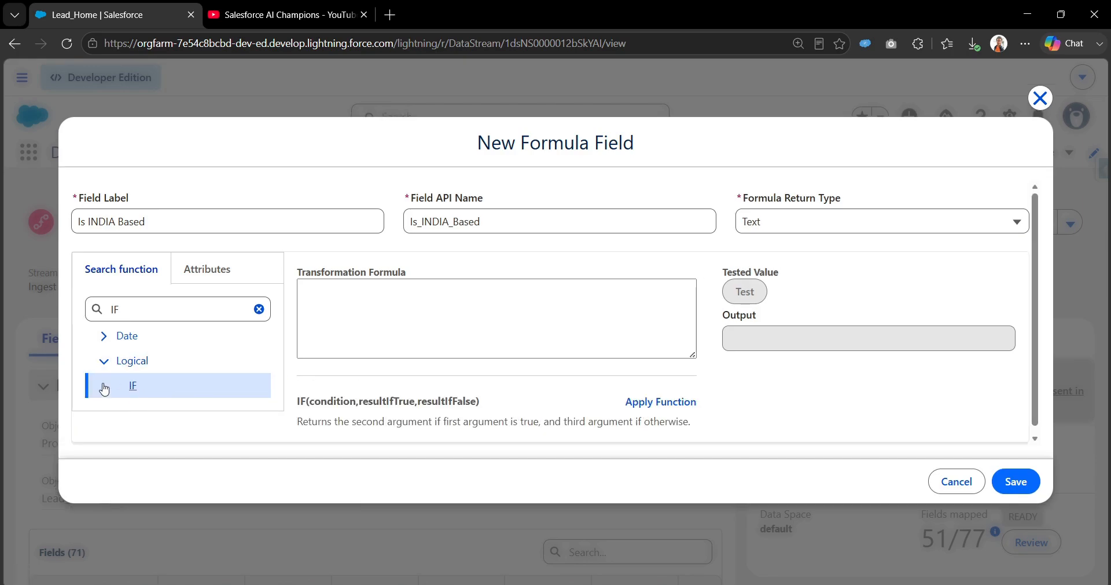
{"action": "scroll", "coordinate": [320, 405], "scroll_direction": "down", "scroll_amount": 1}
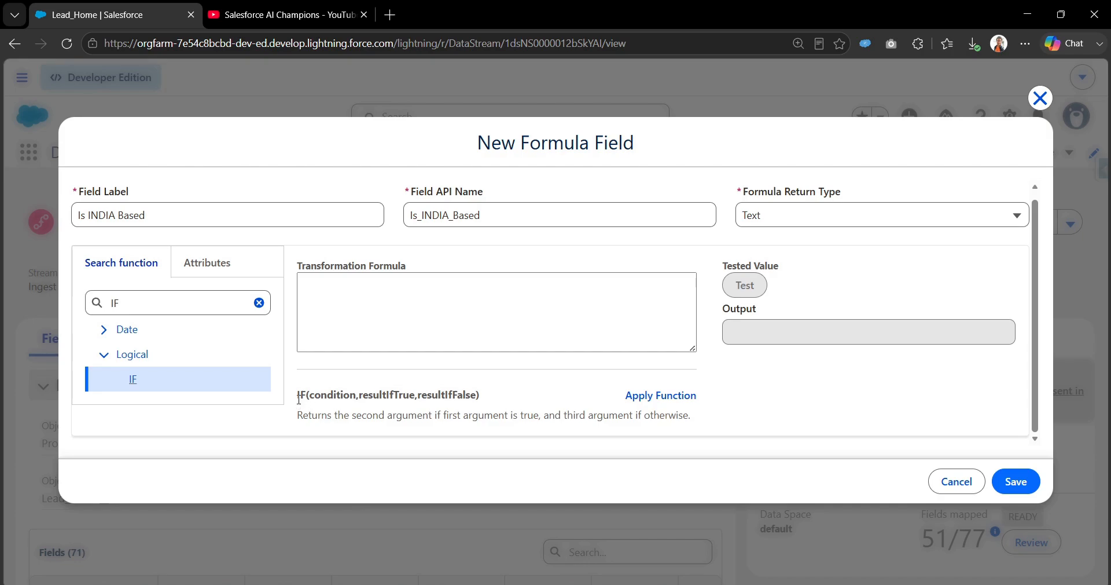
{"action": "left_click_drag", "start_coordinate": [298, 395], "coordinate": [471, 396]}
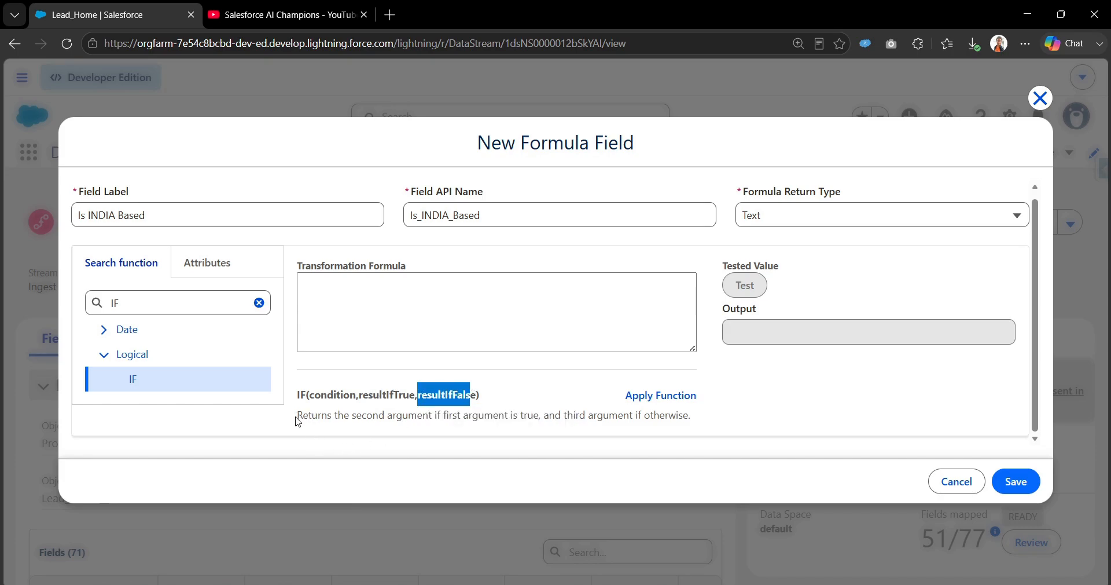
{"action": "left_click_drag", "start_coordinate": [298, 417], "coordinate": [699, 430]}
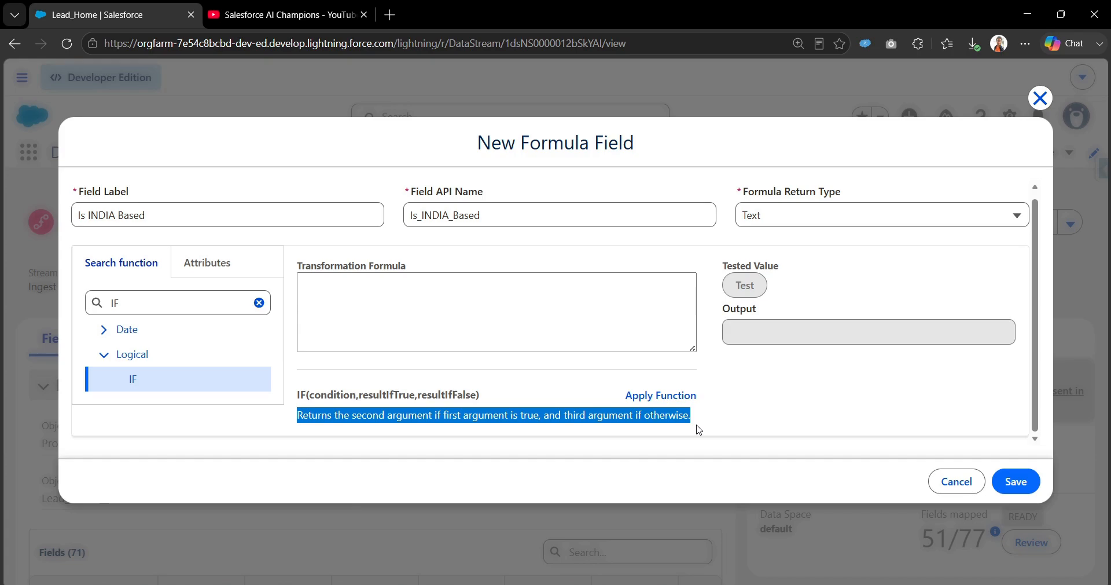
{"action": "left_click", "coordinate": [660, 403]}
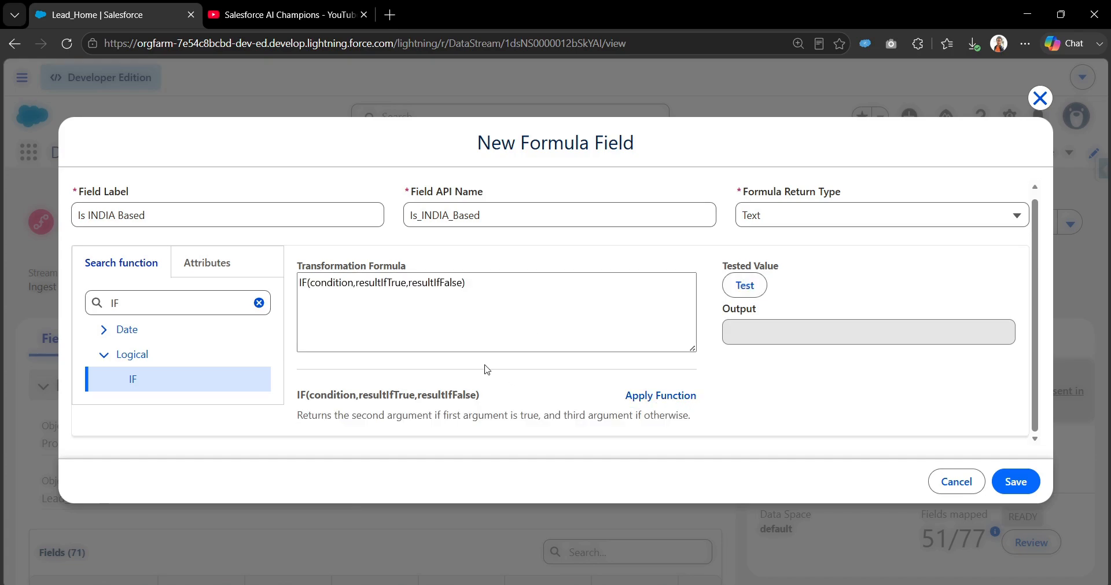
Step: Replace the result placeholders with "TRUE" and "FALSE" in the IF formula
{"action": "double_click", "coordinate": [315, 284]}
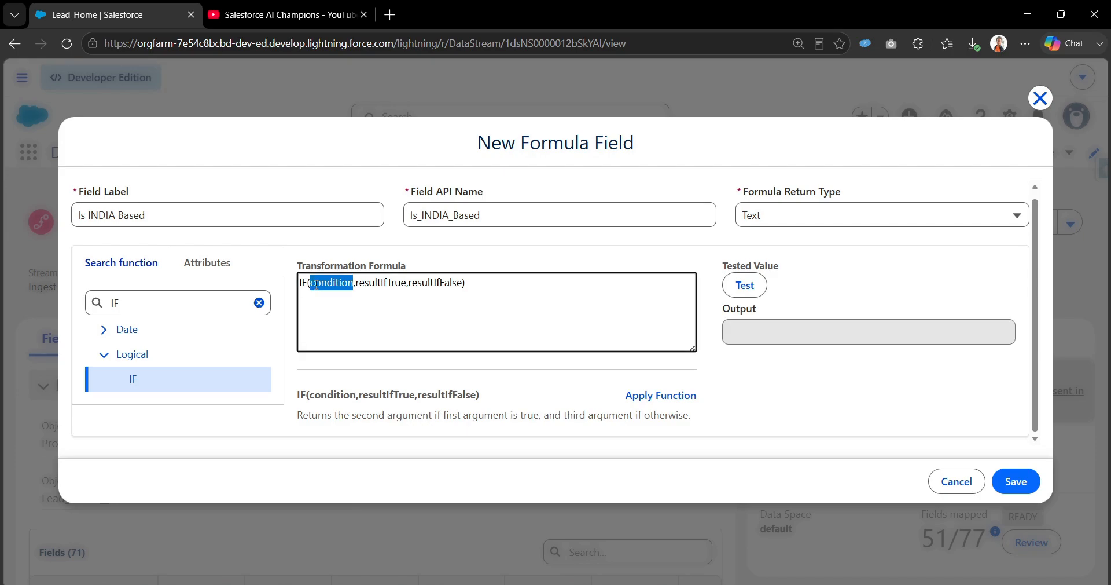
{"action": "double_click", "coordinate": [373, 283]}
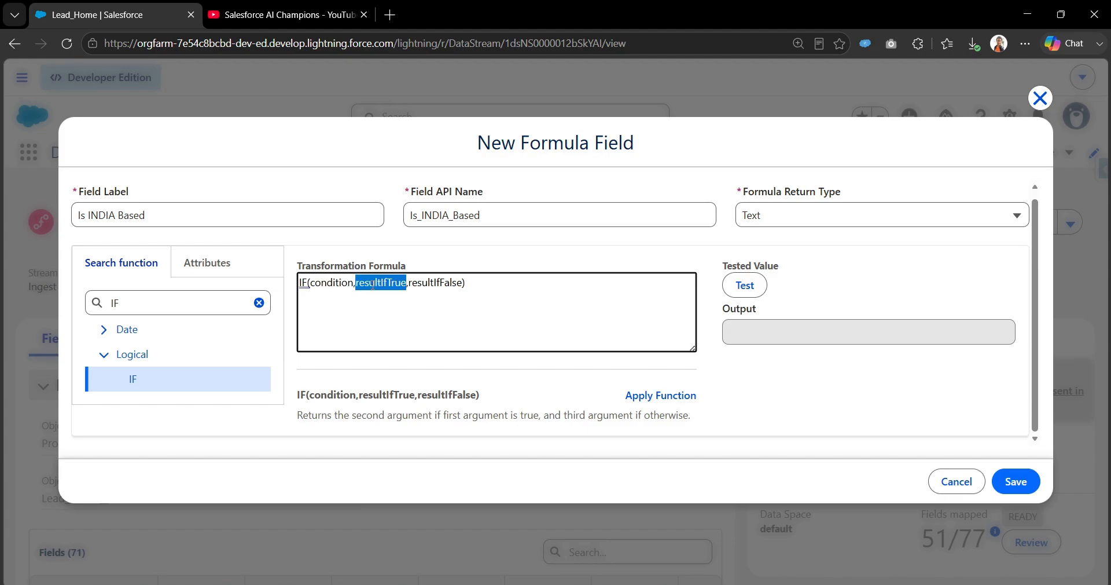
{"action": "double_click", "coordinate": [438, 283]}
{"action": "double_click", "coordinate": [388, 283]}
{"action": "type", "text": "\"\""}
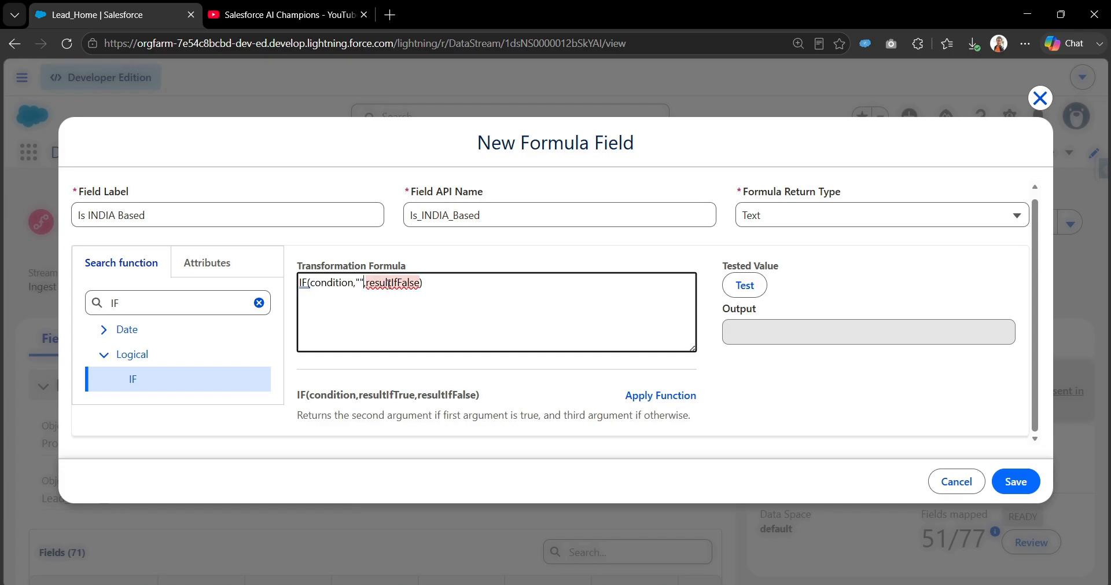
{"action": "type", "text": "TE"}
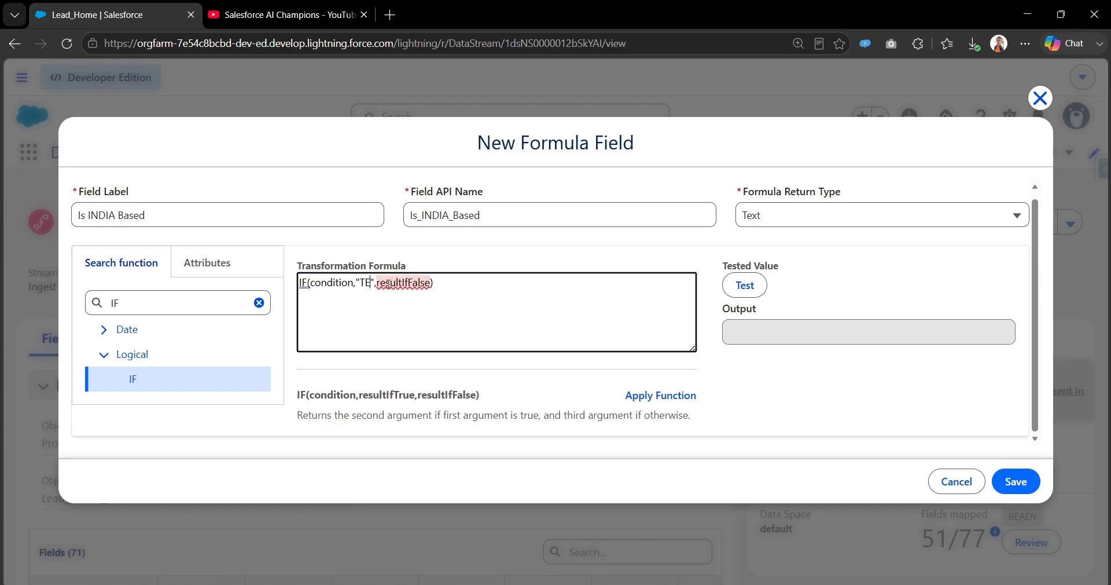
{"action": "key", "text": "BackSpace"}
{"action": "type", "text": "RUE"}
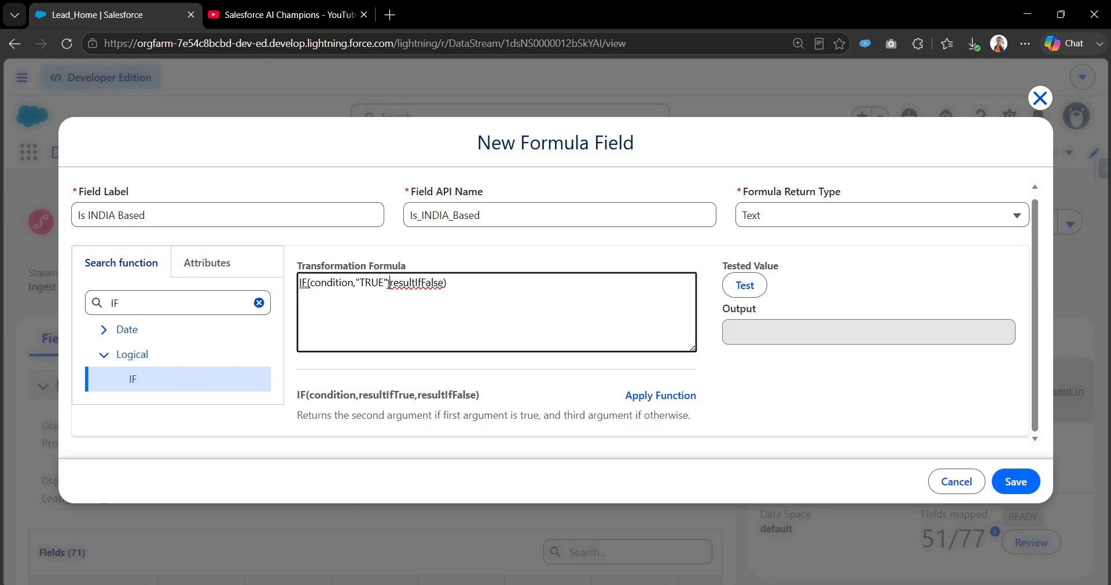
{"action": "key", "text": "shift+Right"}
{"action": "key", "text": "shift+Right"}
{"action": "key", "text": "shift+Right"}
{"action": "key", "text": "shift+Right"}
{"action": "key", "text": "shift+Right"}
{"action": "key", "text": "shift+Right"}
{"action": "key", "text": "shift+Right"}
{"action": "key", "text": "shift+Right"}
{"action": "key", "text": "shift+Right"}
{"action": "key", "text": "shift+Right"}
{"action": "key", "text": "shift+Right"}
{"action": "key", "text": "shift+Right"}
{"action": "key", "text": "shift+Right"}
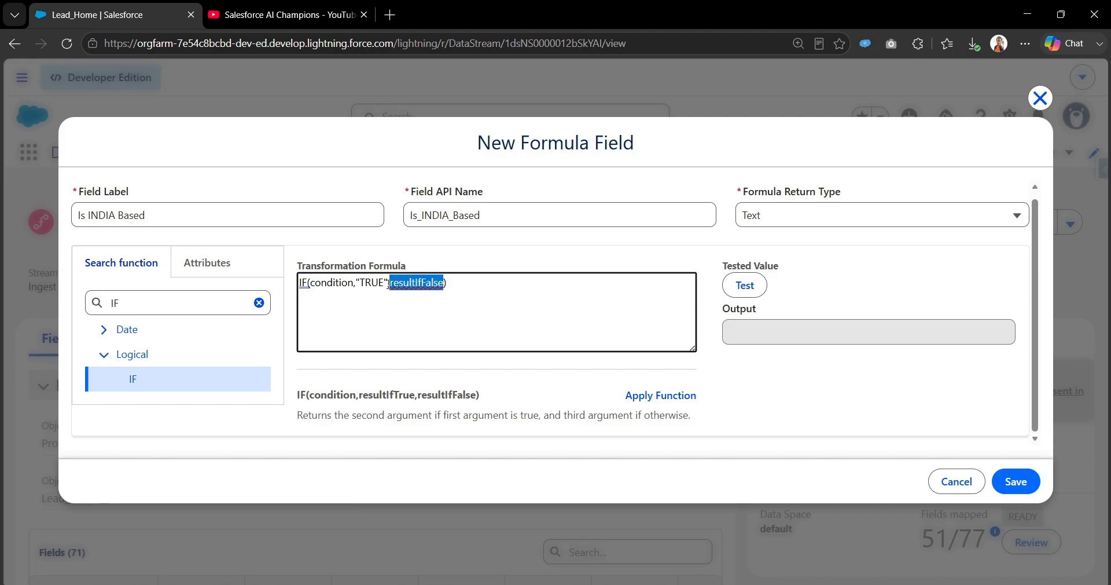
{"action": "key", "text": "BackSpace"}
{"action": "type", "text": "\",\""}
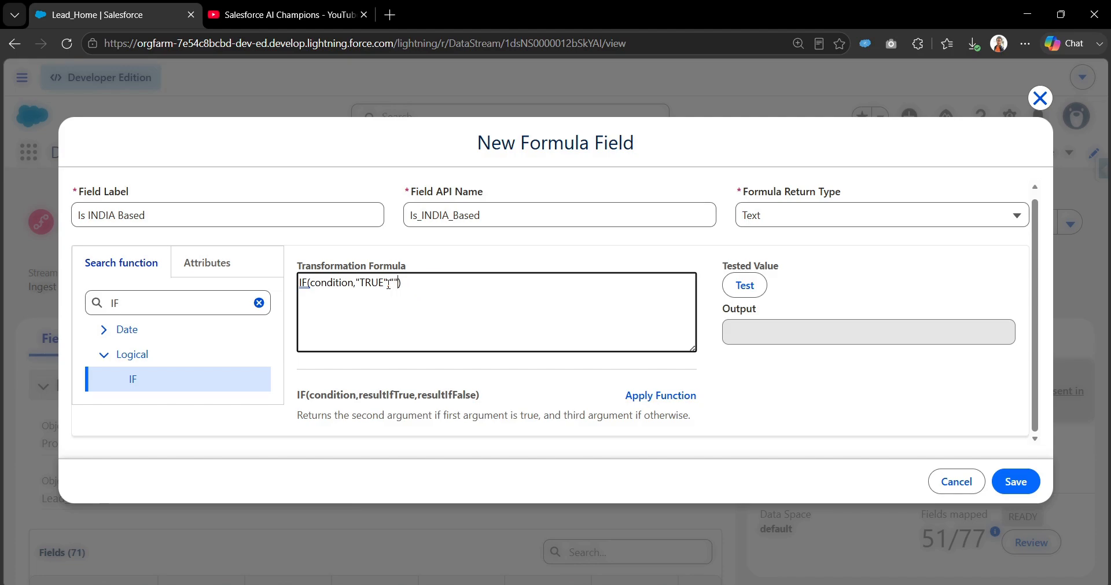
{"action": "type", "text": "FALSE"}
{"action": "double_click", "coordinate": [329, 282]}
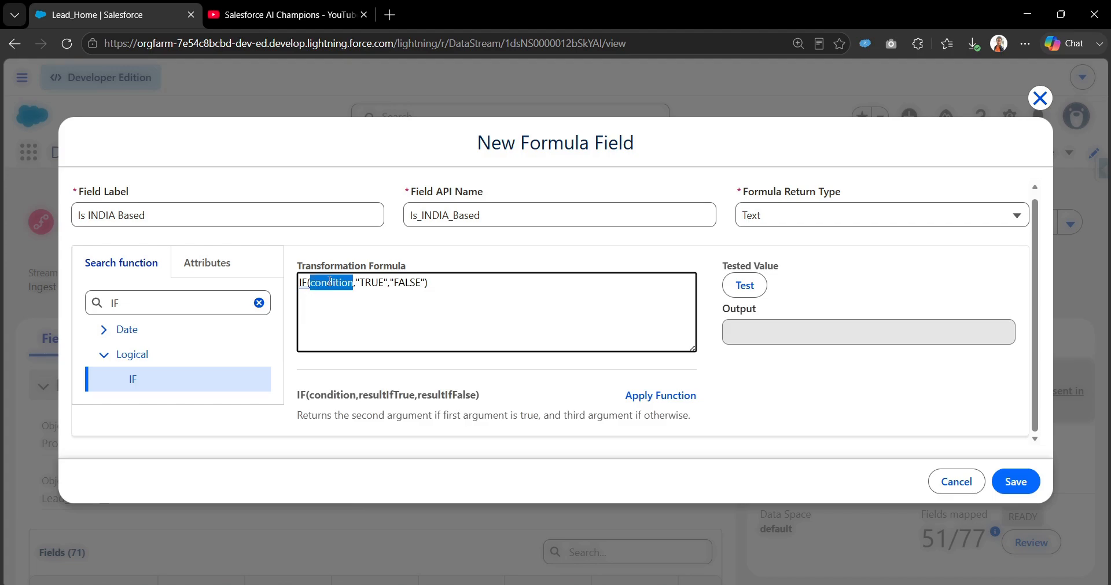
{"action": "left_click", "coordinate": [167, 302]}
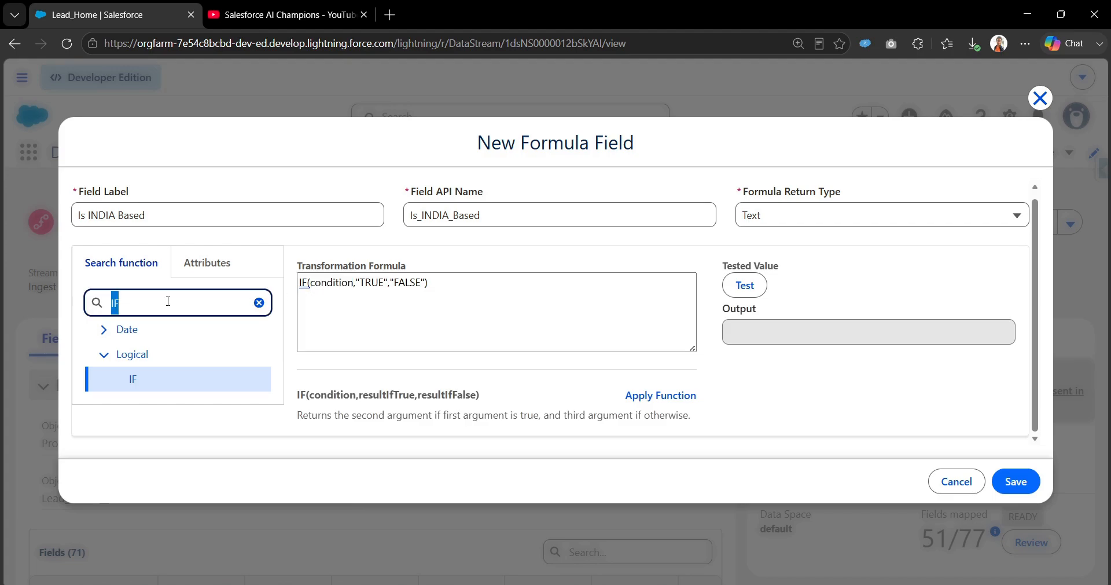
Step: Replace the condition with sourceField['Country'] == 'INDIA' using the Country attribute
{"action": "left_click", "coordinate": [200, 264]}
{"action": "left_click", "coordinate": [172, 325]}
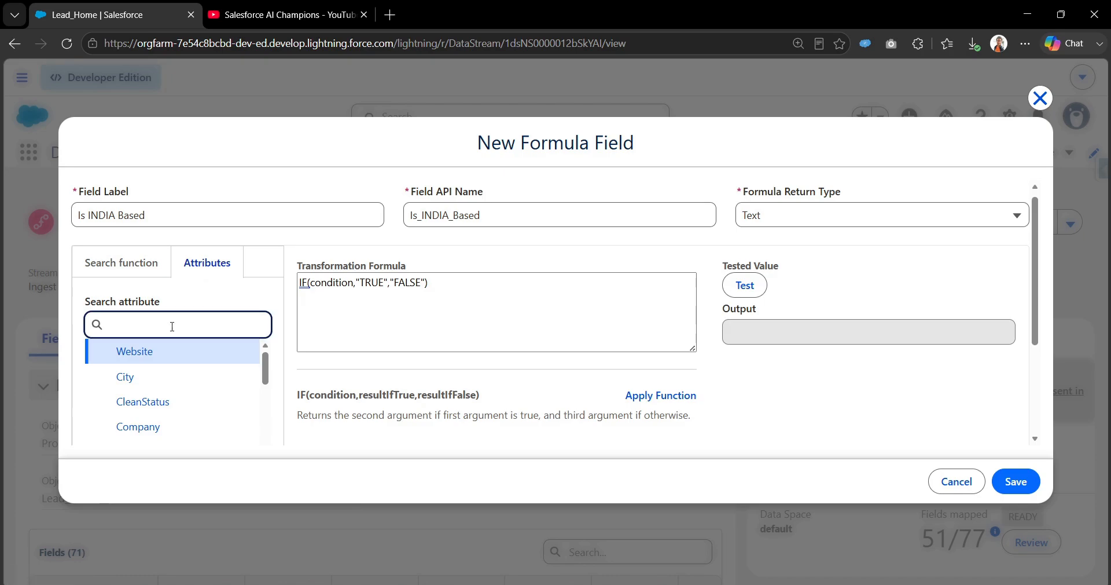
{"action": "double_click", "coordinate": [316, 282]}
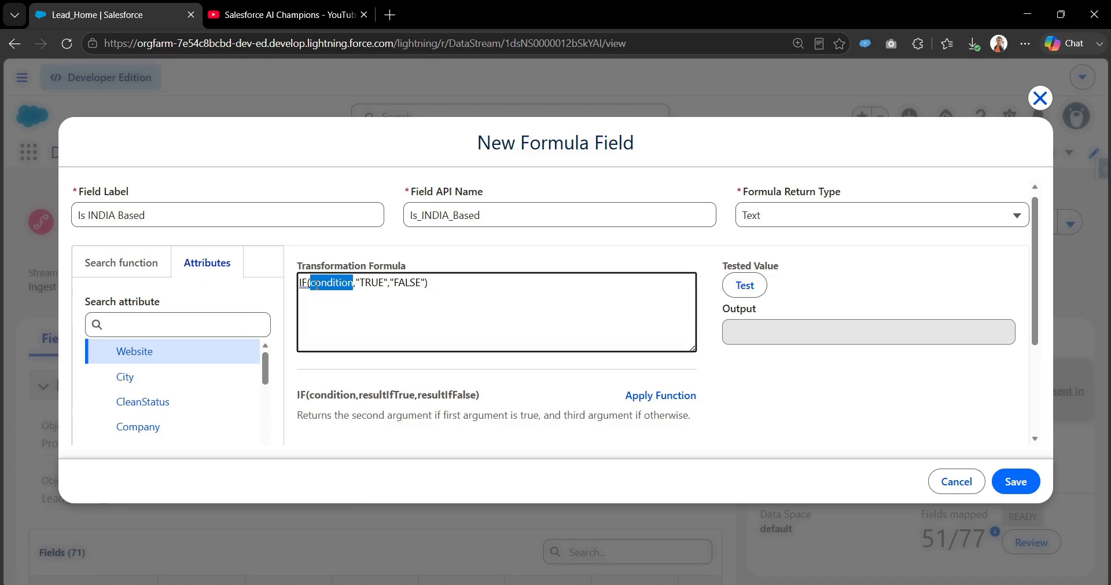
{"action": "key", "text": "BackSpace"}
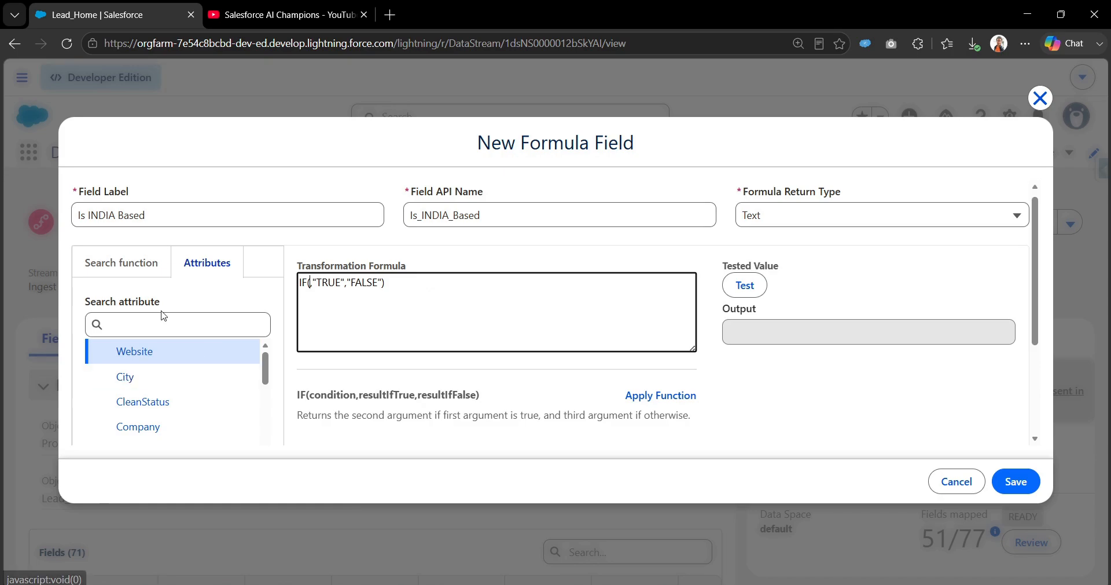
{"action": "left_click", "coordinate": [162, 318]}
{"action": "type", "text": "Co"}
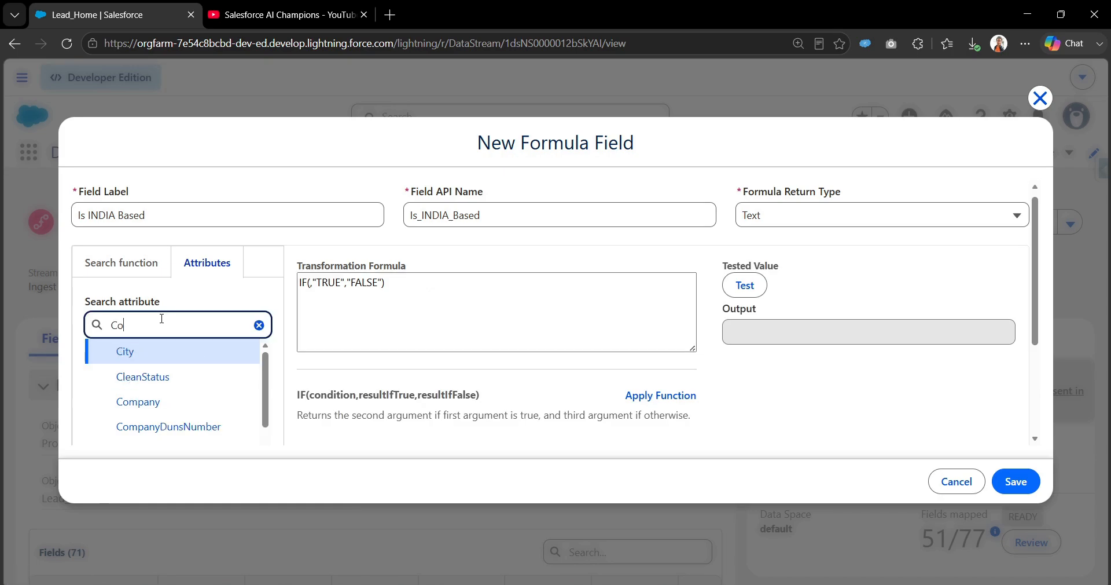
{"action": "type", "text": "untr"}
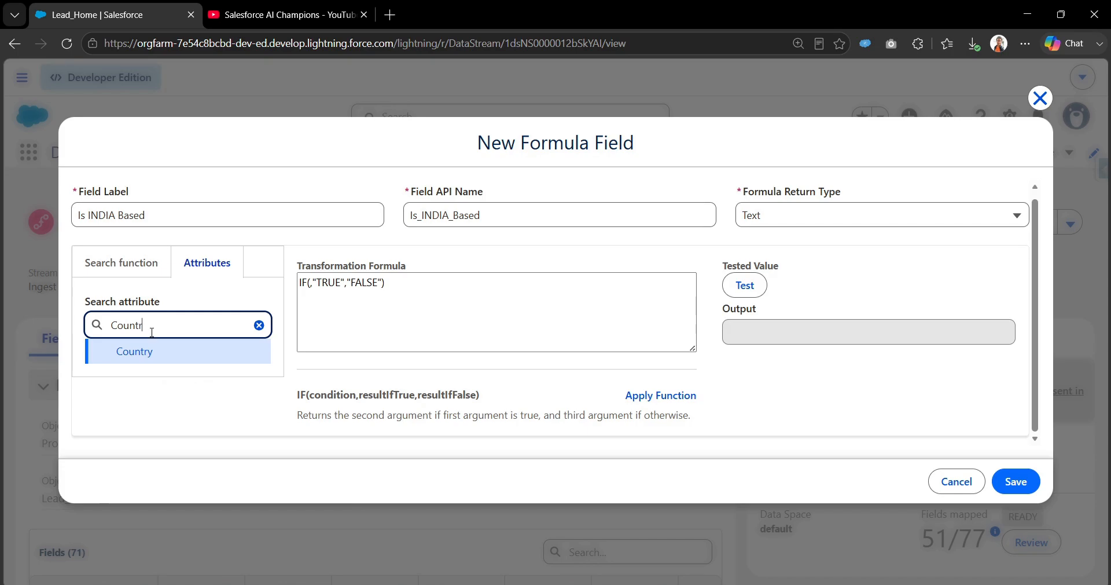
{"action": "left_click", "coordinate": [143, 352]}
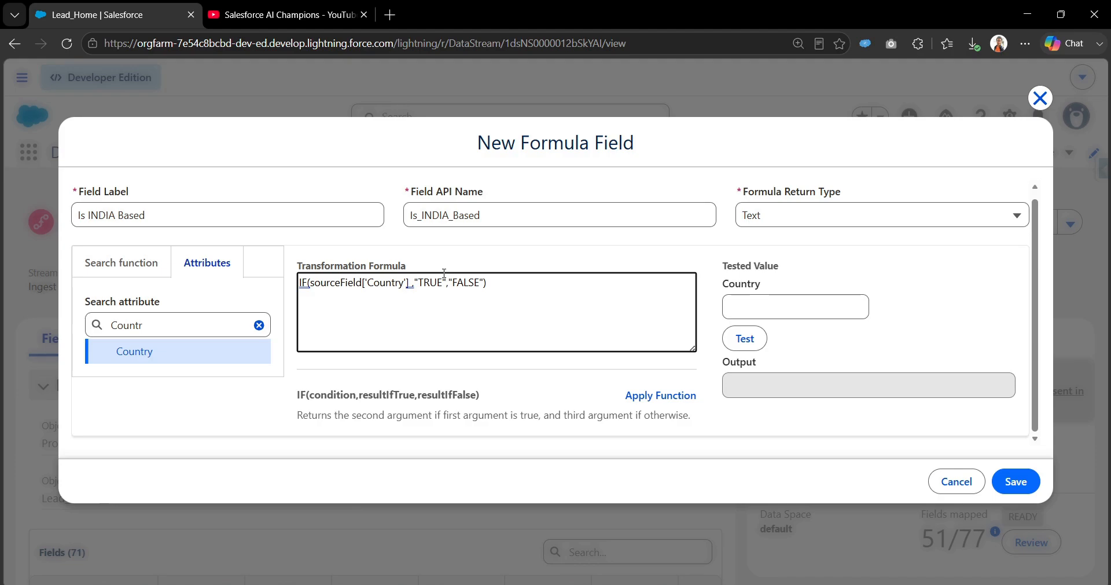
{"action": "type", "text": "=="}
{"action": "type", "text": " ''"}
{"action": "type", "text": "INDIA"}
{"action": "double_click", "coordinate": [482, 283]}
{"action": "double_click", "coordinate": [515, 282]}
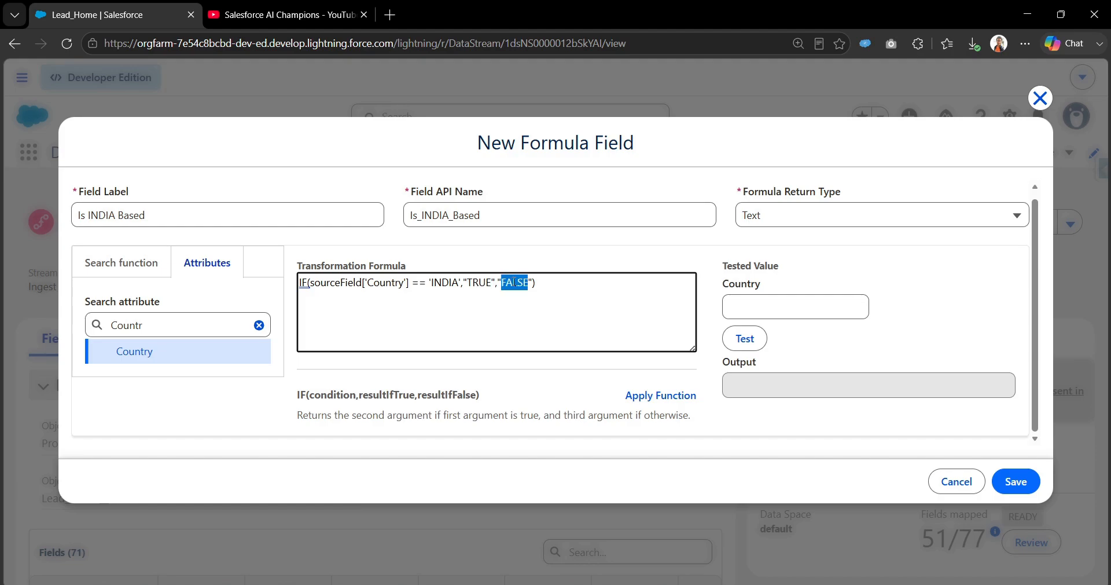
Step: Test the formula with INDIA as the Country value and get TRUE
{"action": "left_click", "coordinate": [790, 308]}
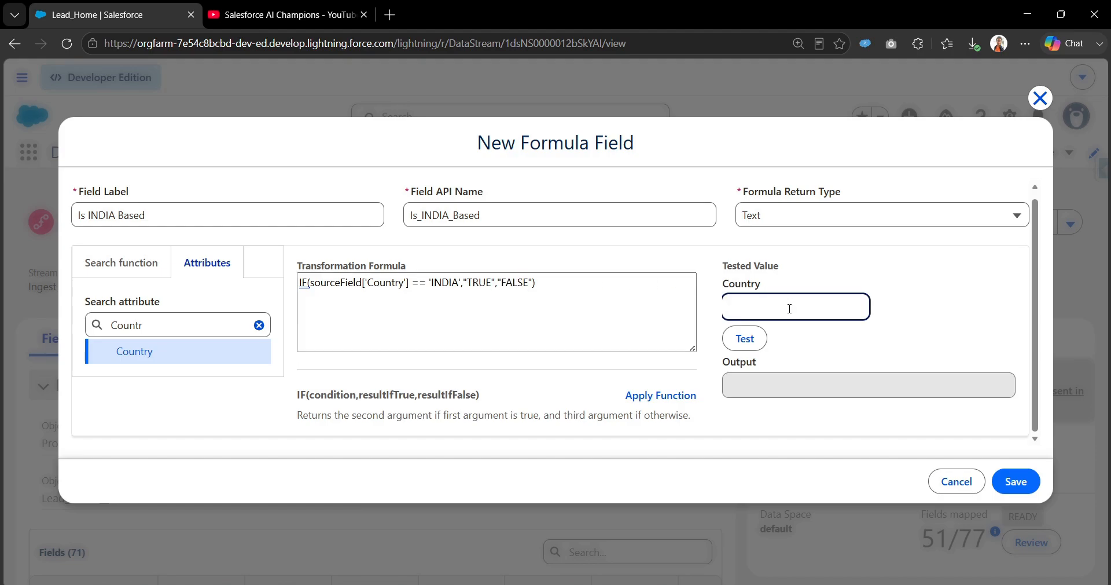
{"action": "type", "text": "IDN"}
{"action": "type", "text": "I"}
{"action": "key", "text": "BackSpace"}
{"action": "key", "text": "BackSpace"}
{"action": "key", "text": "BackSpace"}
{"action": "type", "text": "NID"}
{"action": "type", "text": "DIA"}
{"action": "left_click", "coordinate": [746, 341]}
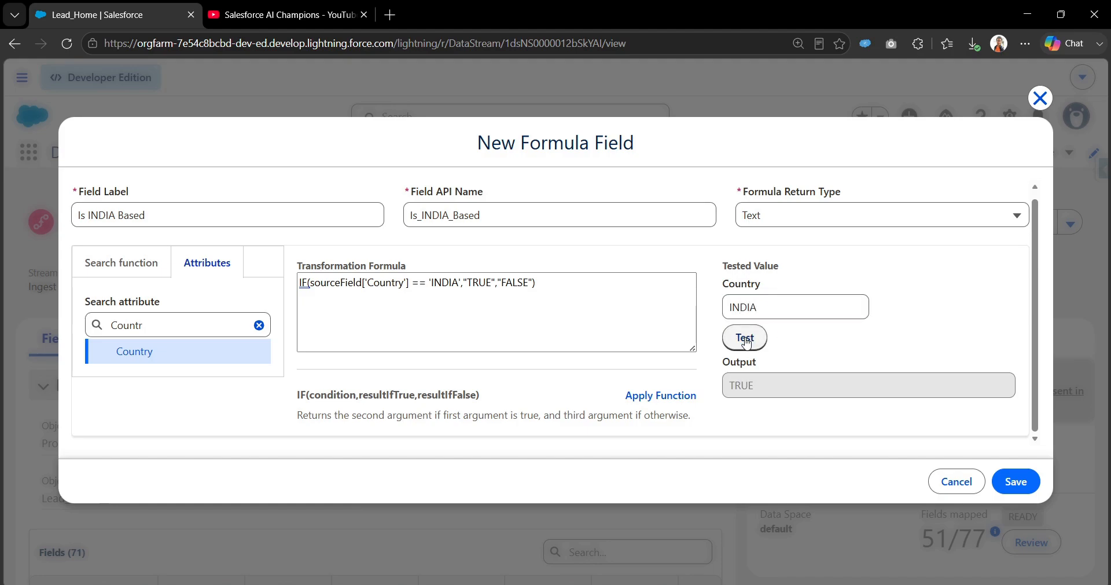
{"action": "left_click", "coordinate": [746, 342]}
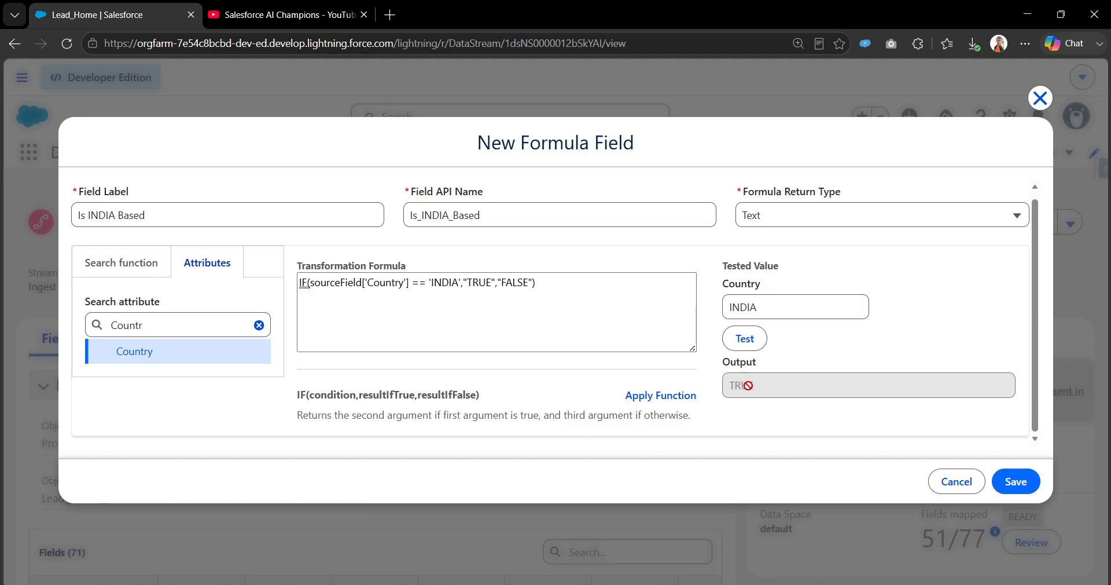
Step: Retest with mixed-case India as the Country value and see the output turn FALSE
{"action": "double_click", "coordinate": [783, 309]}
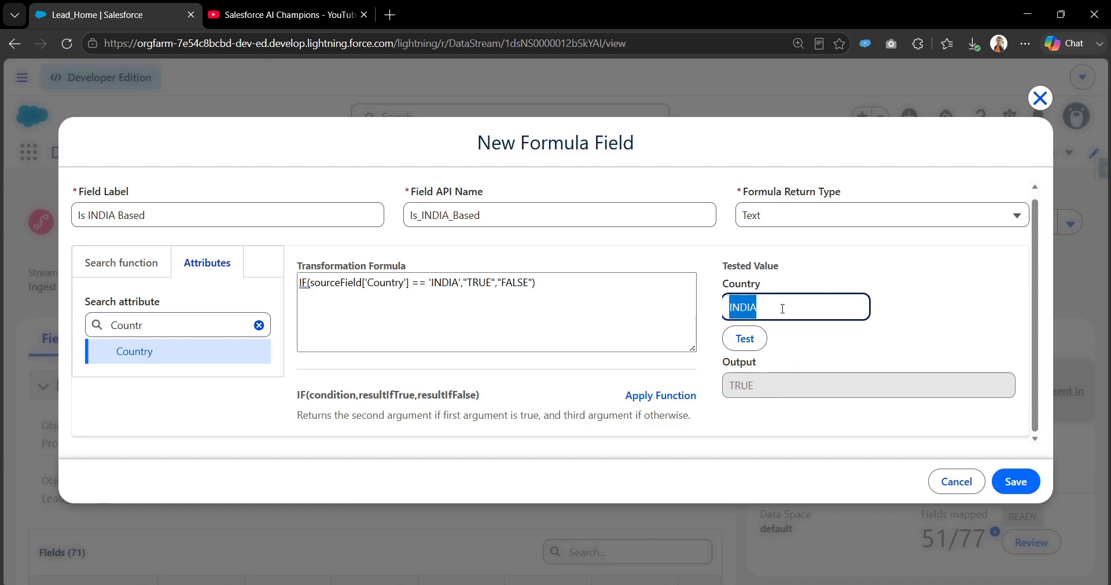
{"action": "key", "text": "BackSpace"}
{"action": "type", "text": "India"}
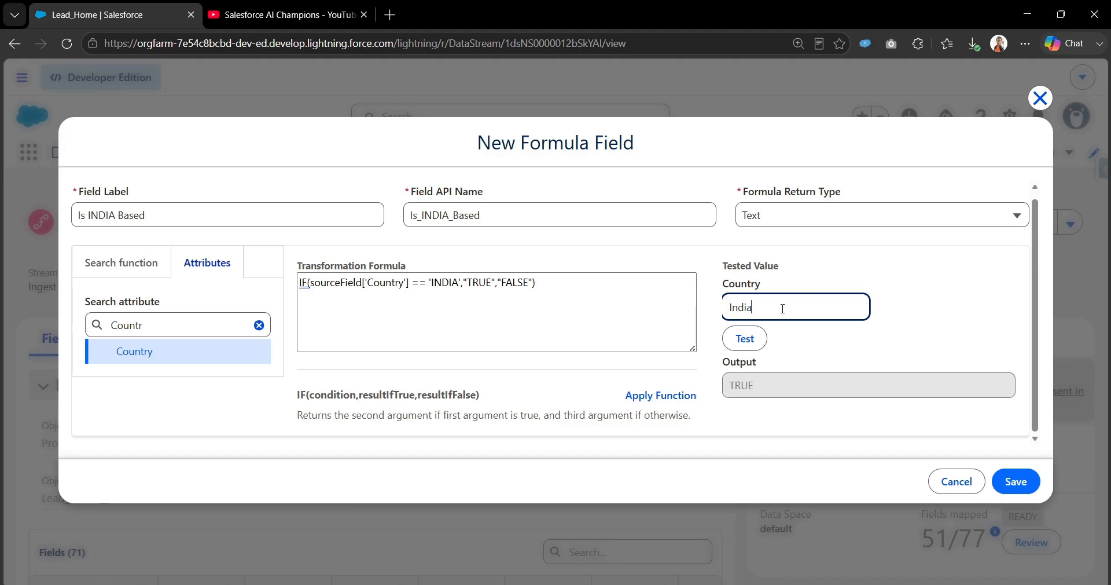
{"action": "left_click", "coordinate": [744, 340]}
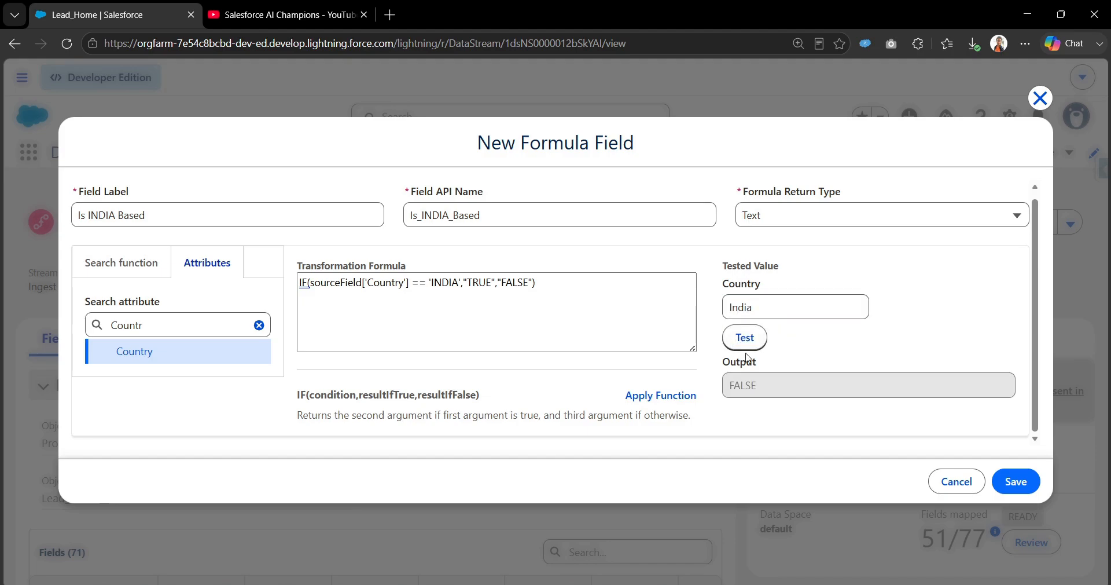
{"action": "left_click_drag", "start_coordinate": [777, 380], "coordinate": [725, 391]}
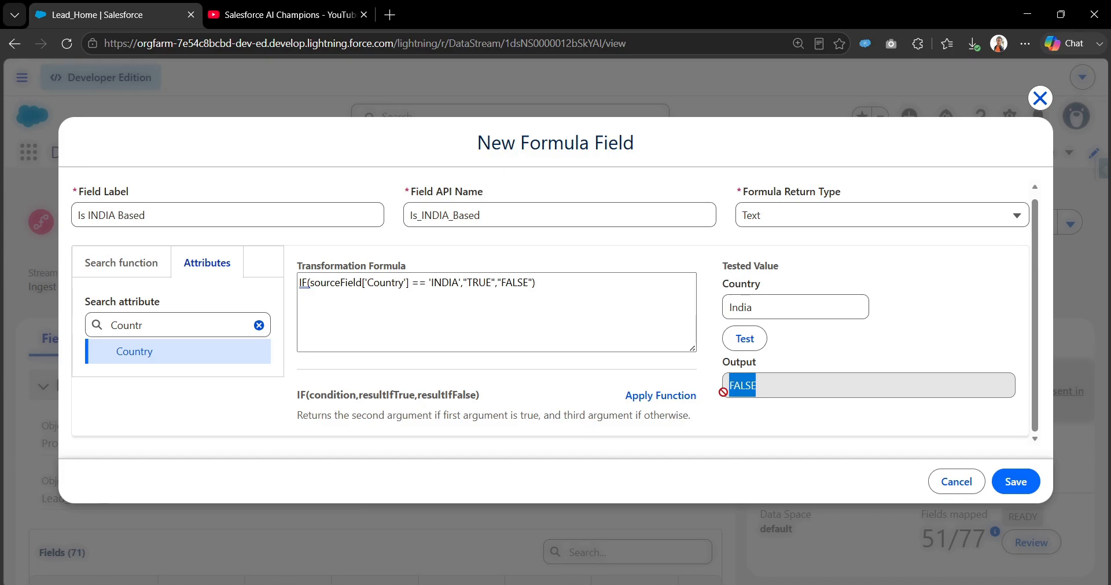
{"action": "left_click", "coordinate": [302, 284]}
Step: Search functions for Upper and insert UPPER from the Text category into the formula
{"action": "left_click", "coordinate": [122, 263]}
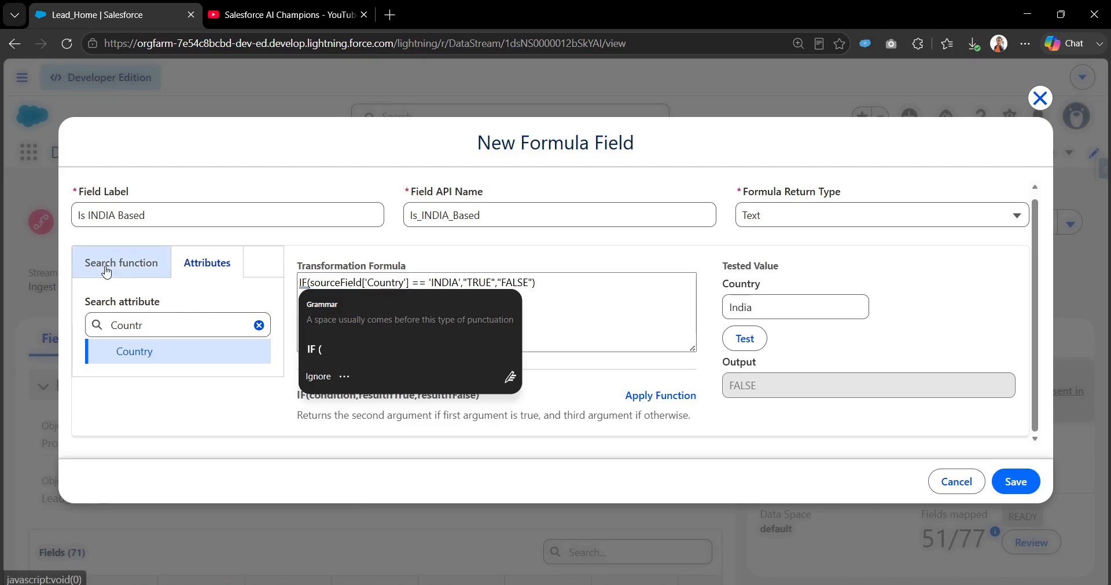
{"action": "double_click", "coordinate": [140, 305]}
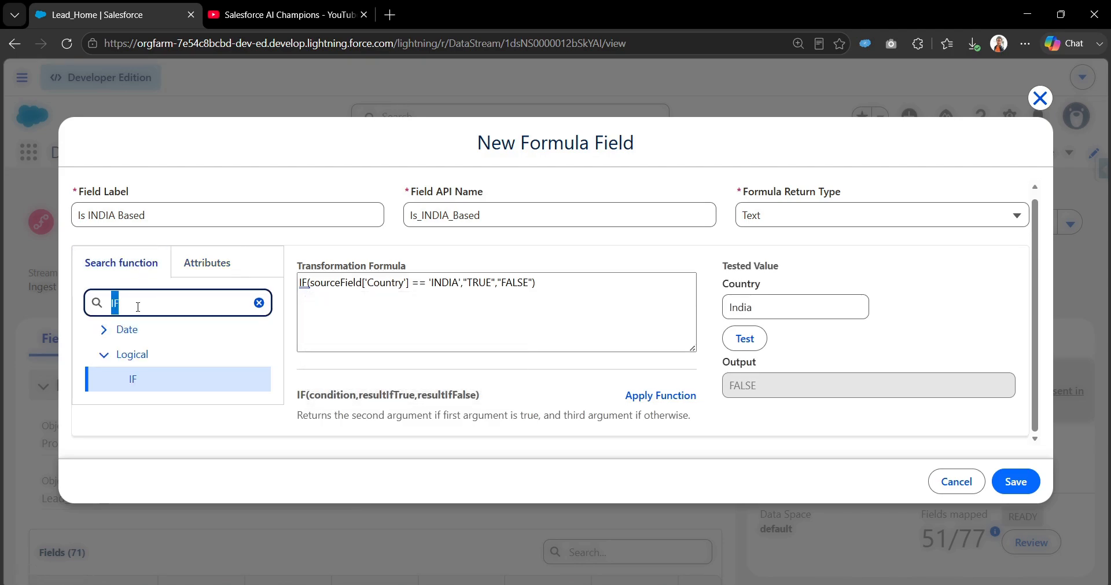
{"action": "key", "text": "BackSpace"}
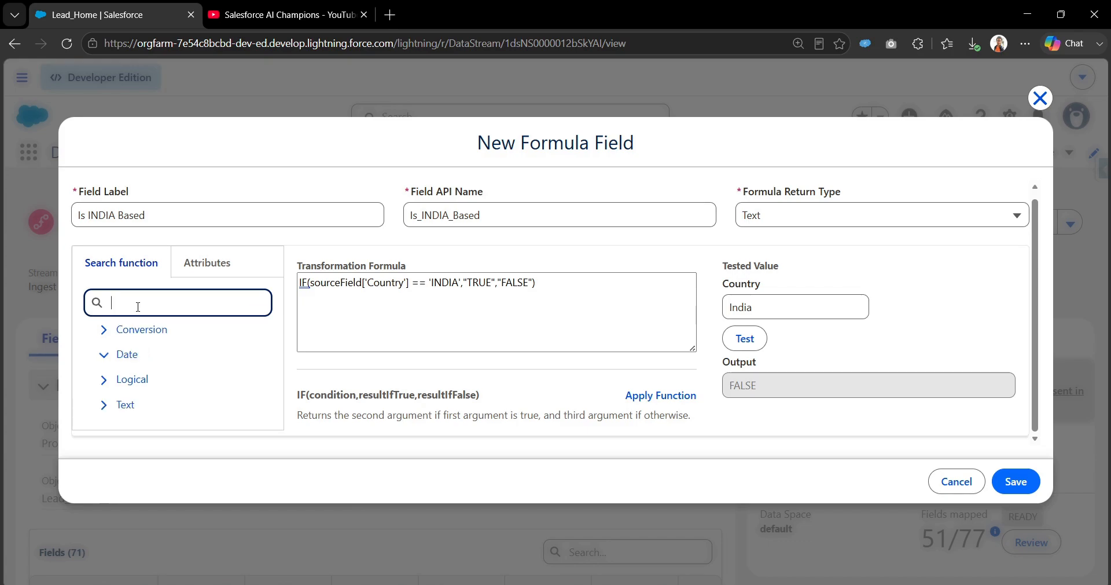
{"action": "type", "text": "U"}
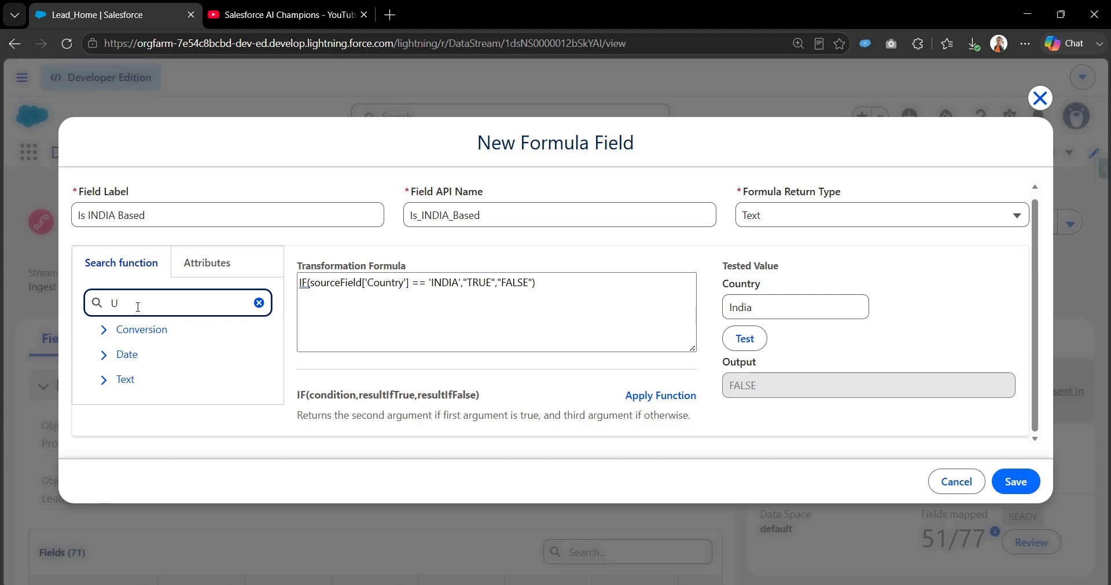
{"action": "type", "text": "popper"}
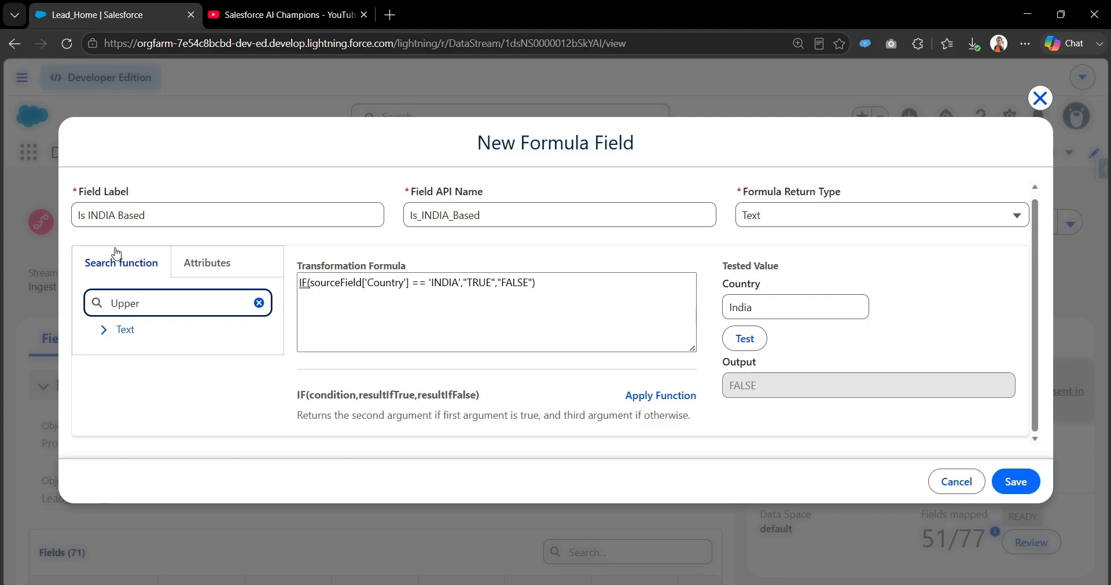
{"action": "left_click", "coordinate": [113, 331]}
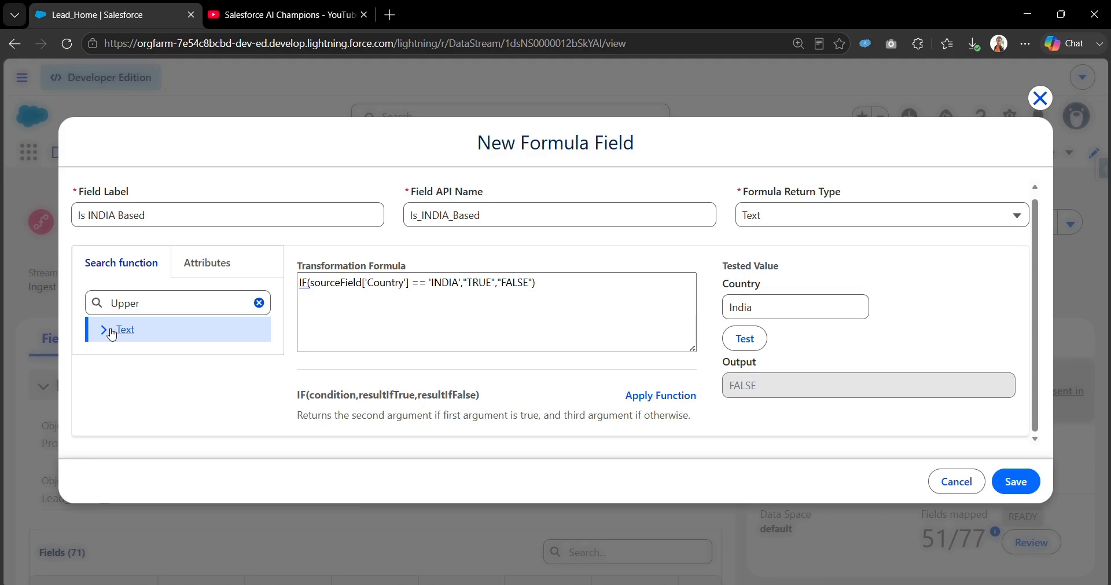
{"action": "left_click", "coordinate": [105, 330]}
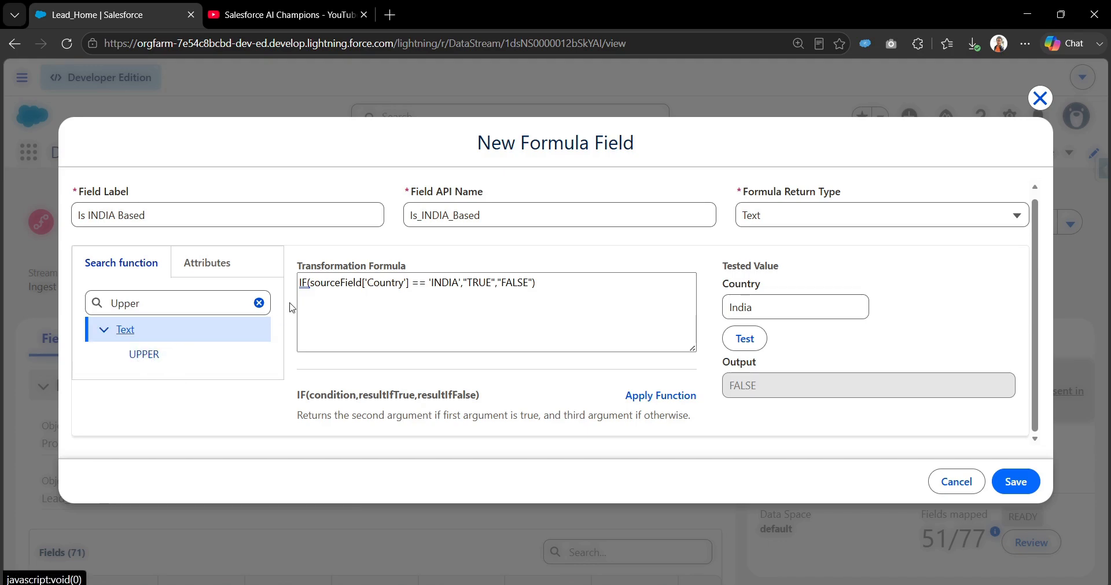
{"action": "left_click", "coordinate": [302, 283]}
{"action": "left_click", "coordinate": [152, 362]}
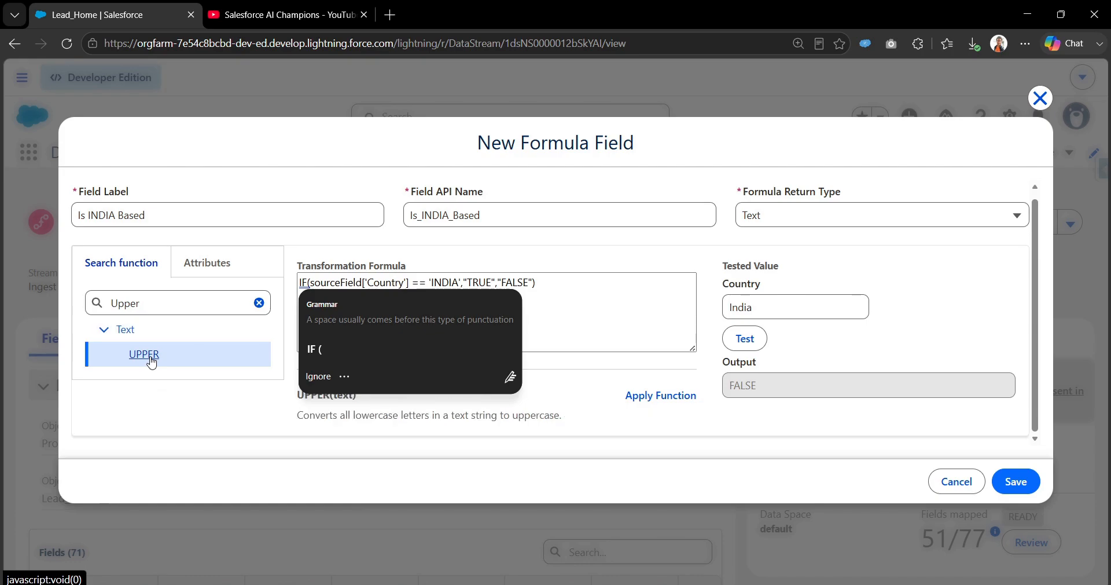
{"action": "left_click", "coordinate": [639, 396]}
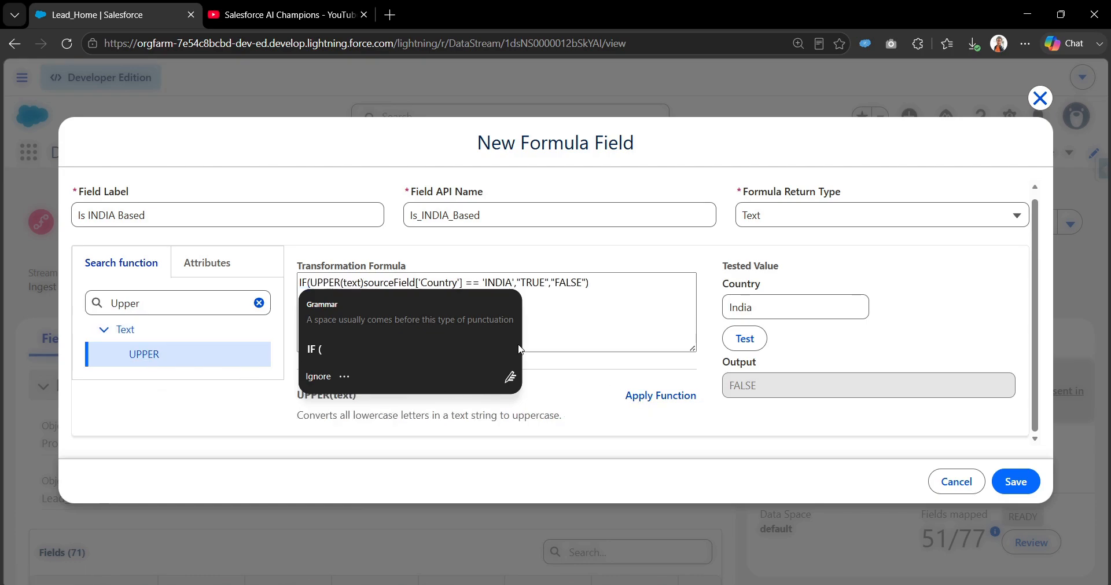
Step: Wrap sourceField['Country'] inside UPPER( ) so the comparison ignores letter case
{"action": "double_click", "coordinate": [359, 282]}
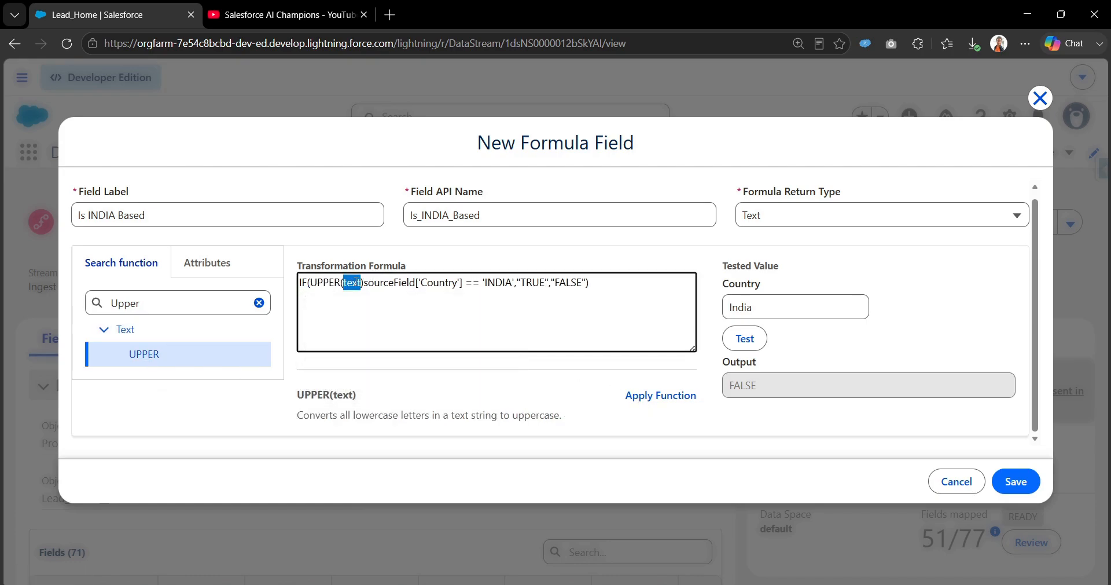
{"action": "left_click", "coordinate": [365, 286]}
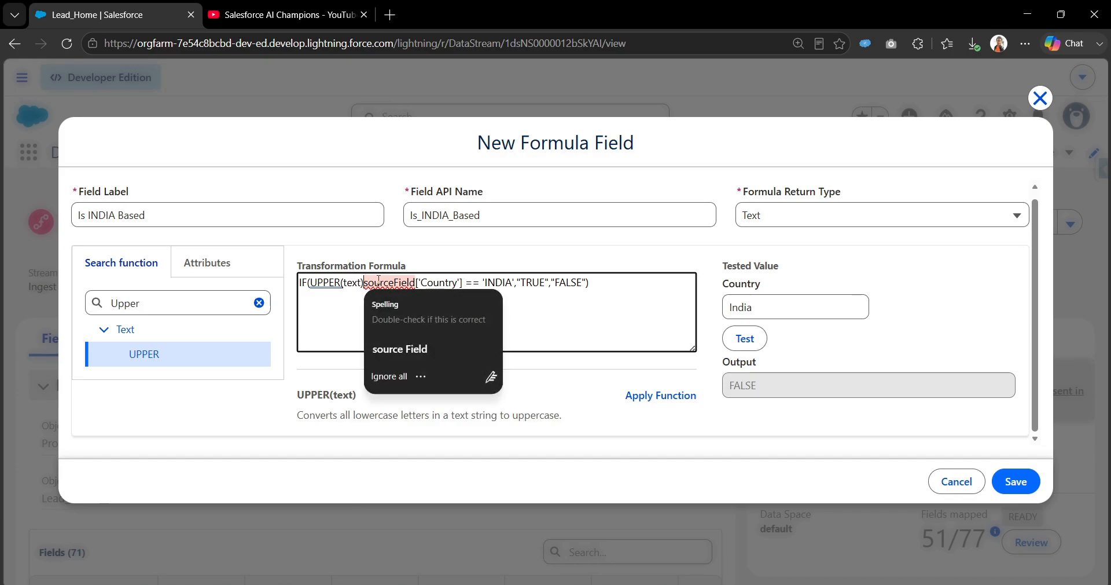
{"action": "key", "text": "BackSpace"}
{"action": "key", "text": "BackSpace"}
{"action": "key", "text": "BackSpace"}
{"action": "key", "text": "BackSpace"}
{"action": "key", "text": "BackSpace"}
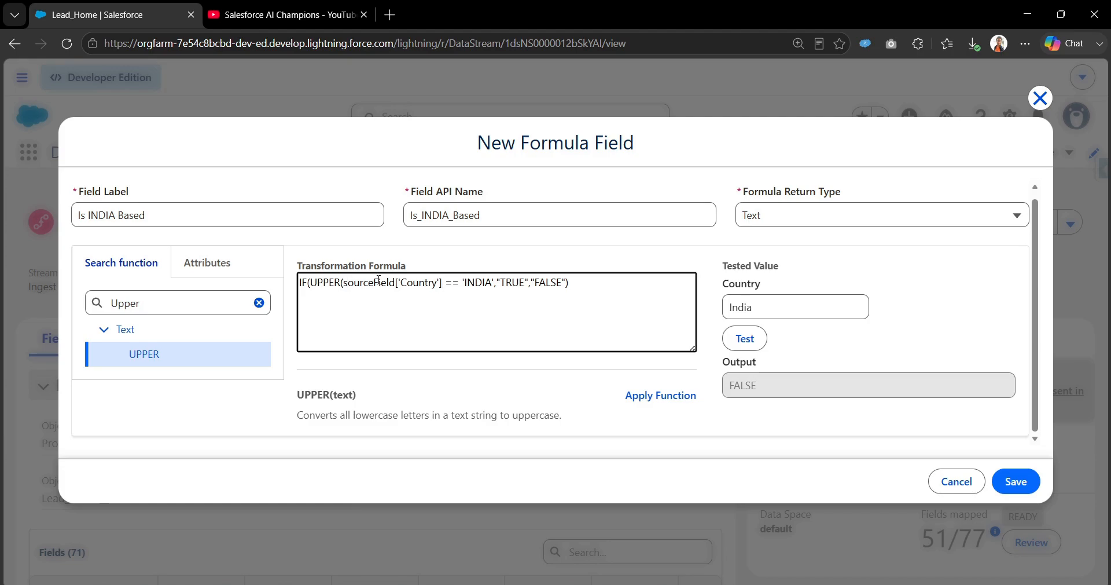
{"action": "type", "text": ")"}
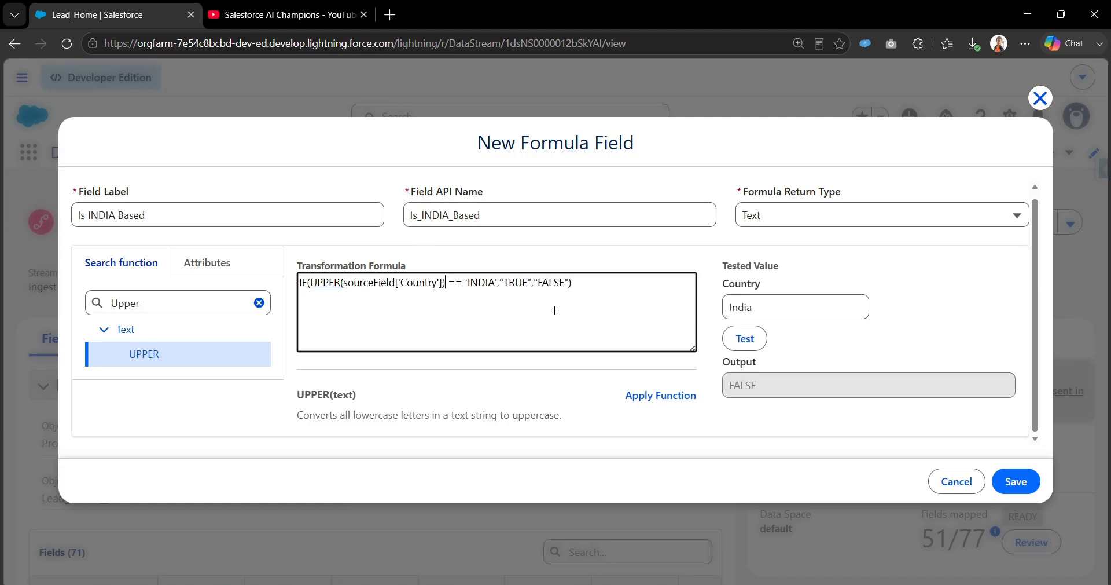
Step: Test the UPPER-based formula with India, reviewing the UPPER, Country and 'INDIA' parts
{"action": "left_click", "coordinate": [747, 338]}
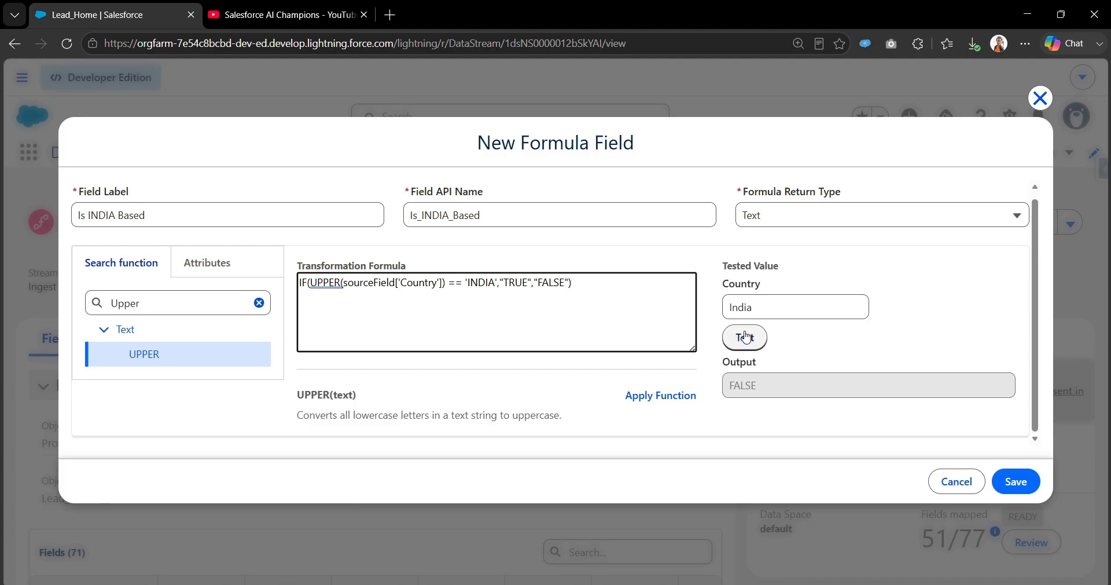
{"action": "double_click", "coordinate": [326, 282]}
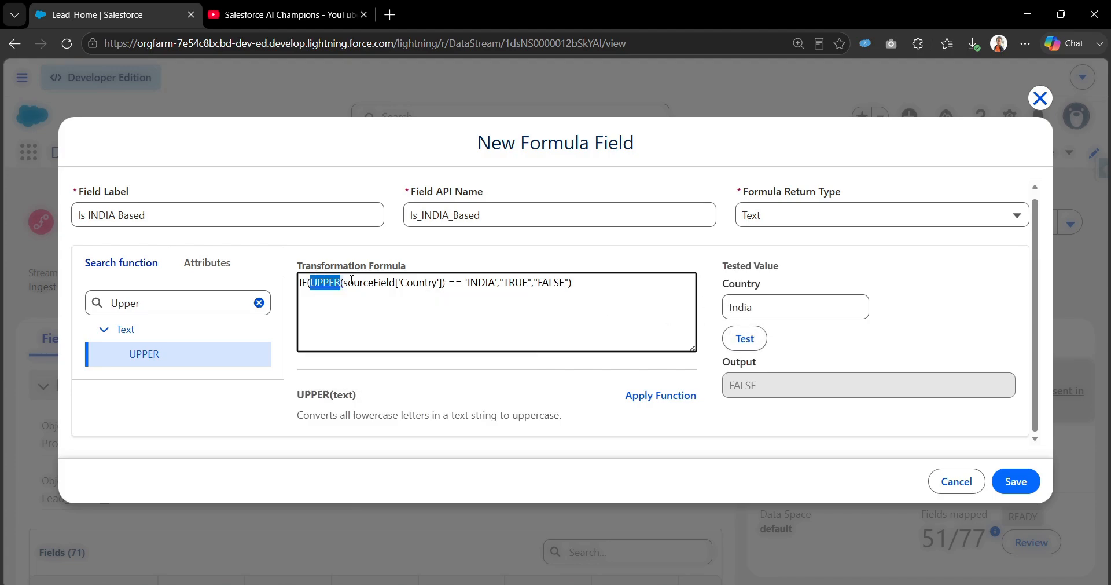
{"action": "left_click_drag", "start_coordinate": [343, 284], "coordinate": [443, 288]}
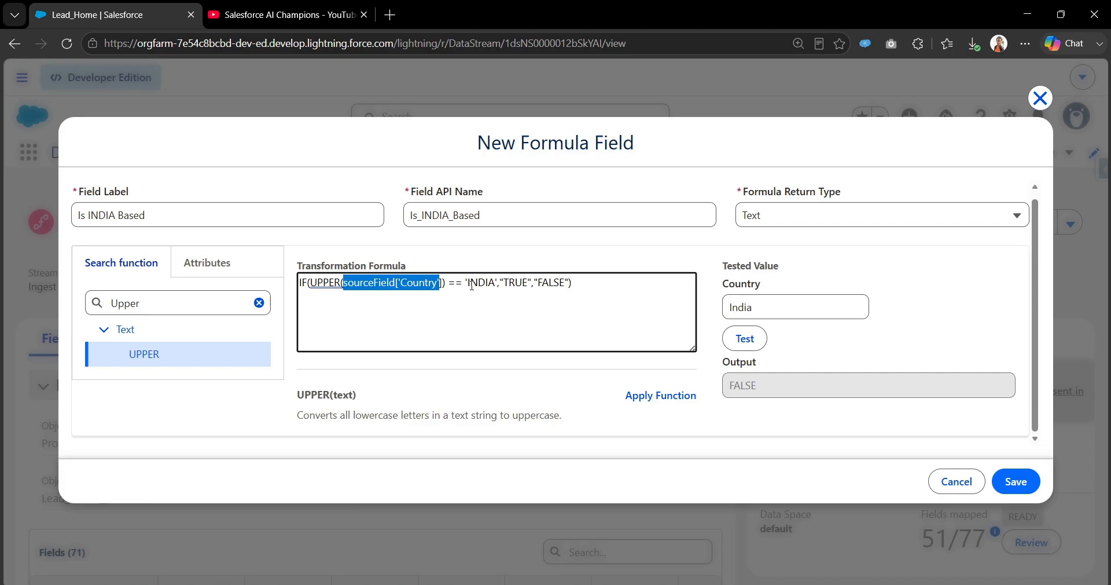
{"action": "left_click_drag", "start_coordinate": [471, 285], "coordinate": [491, 282]}
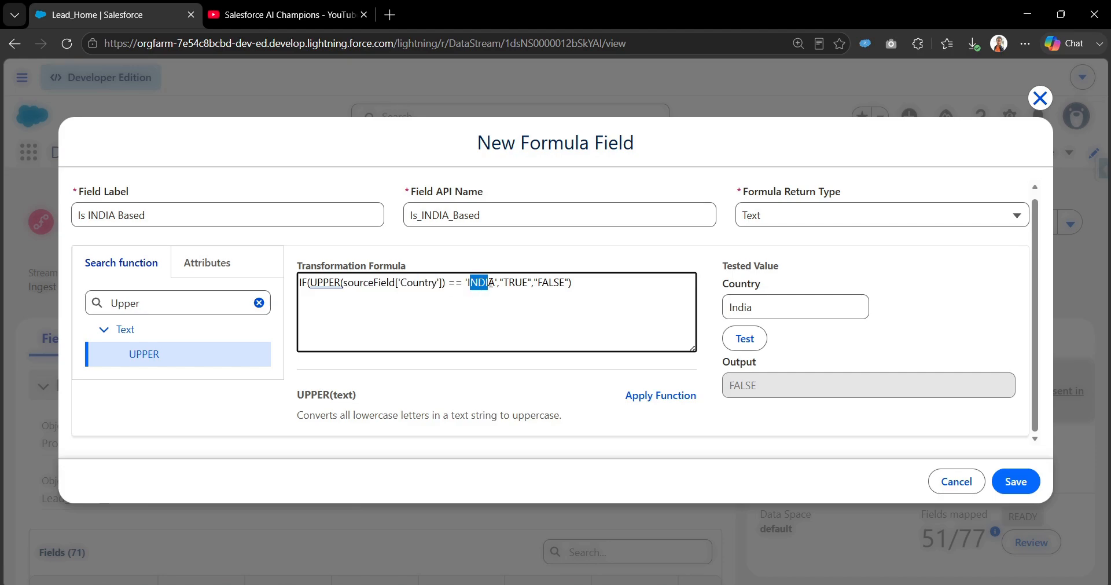
{"action": "left_click", "coordinate": [746, 348]}
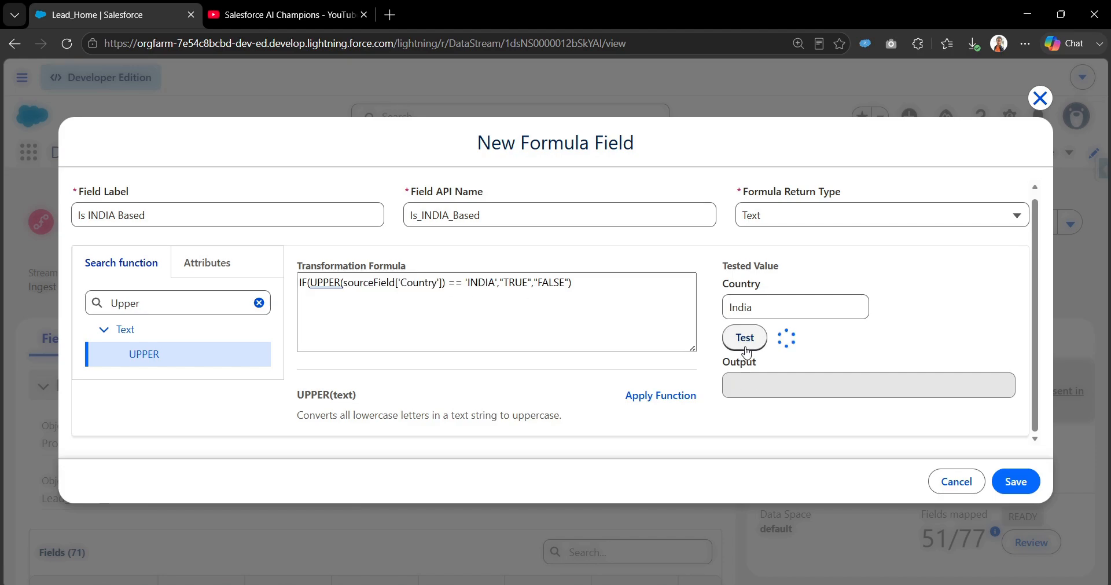
Step: Retest the formula with INDIA in capitals as the Country value
{"action": "double_click", "coordinate": [769, 307]}
{"action": "type", "text": "INDIA"}
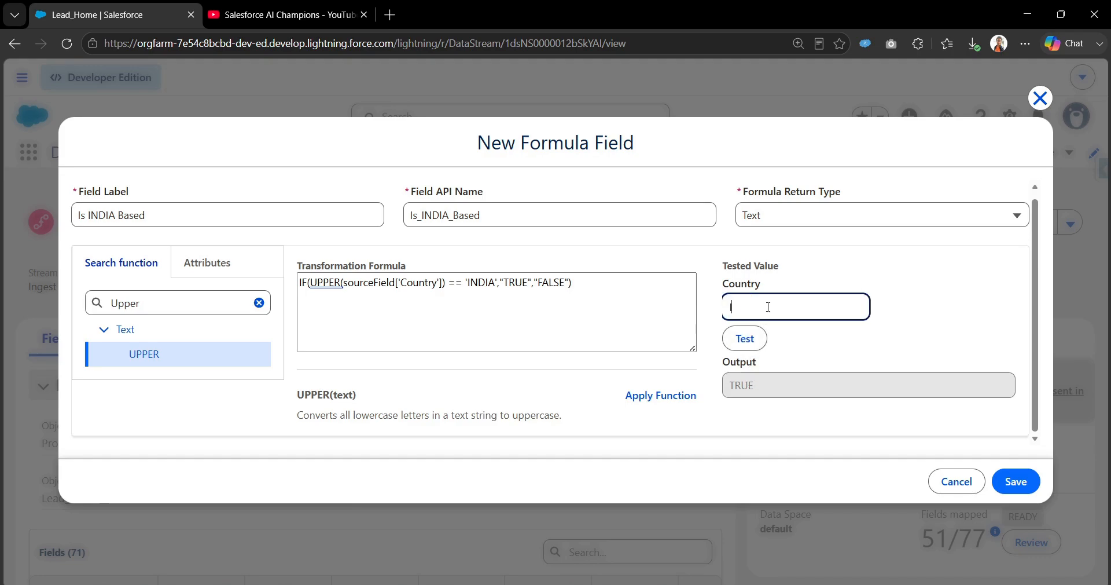
{"action": "left_click", "coordinate": [746, 338]}
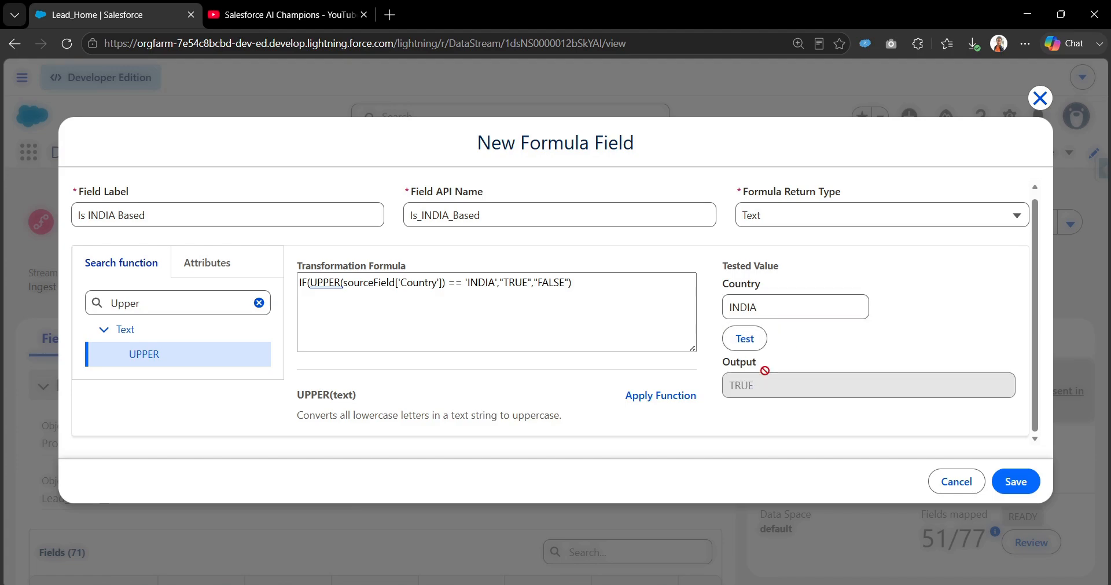
Step: Test with Europe as the Country value and confirm the output is FALSE
{"action": "double_click", "coordinate": [767, 314]}
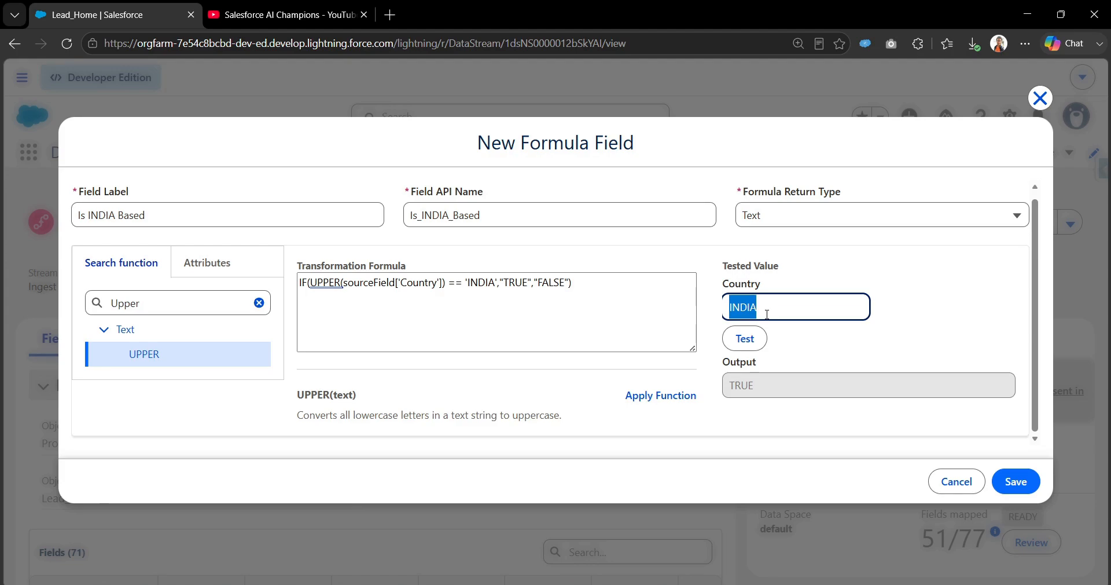
{"action": "key", "text": "BackSpace"}
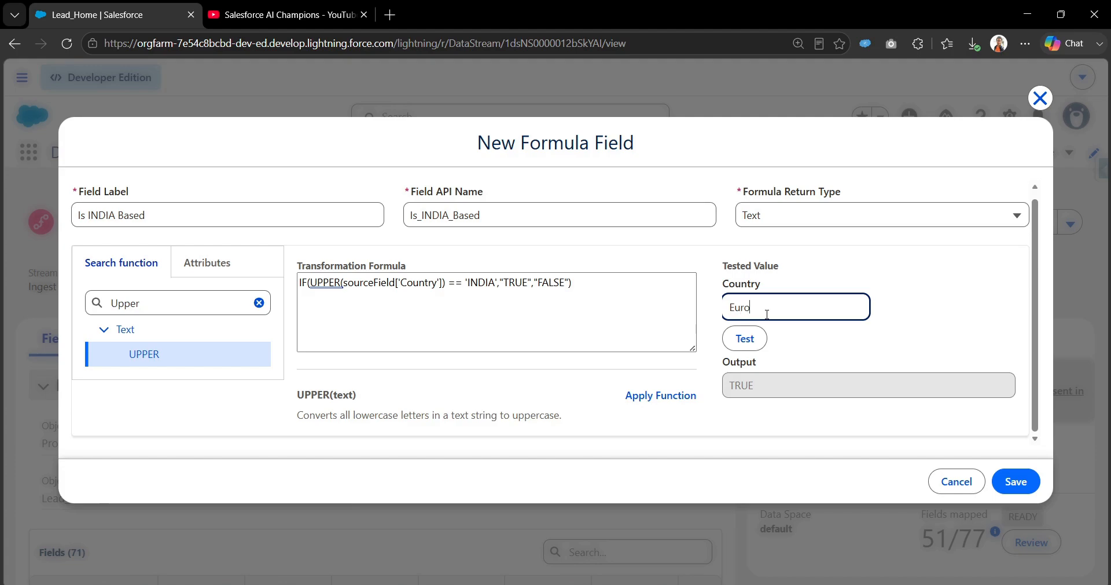
{"action": "left_click", "coordinate": [760, 340]}
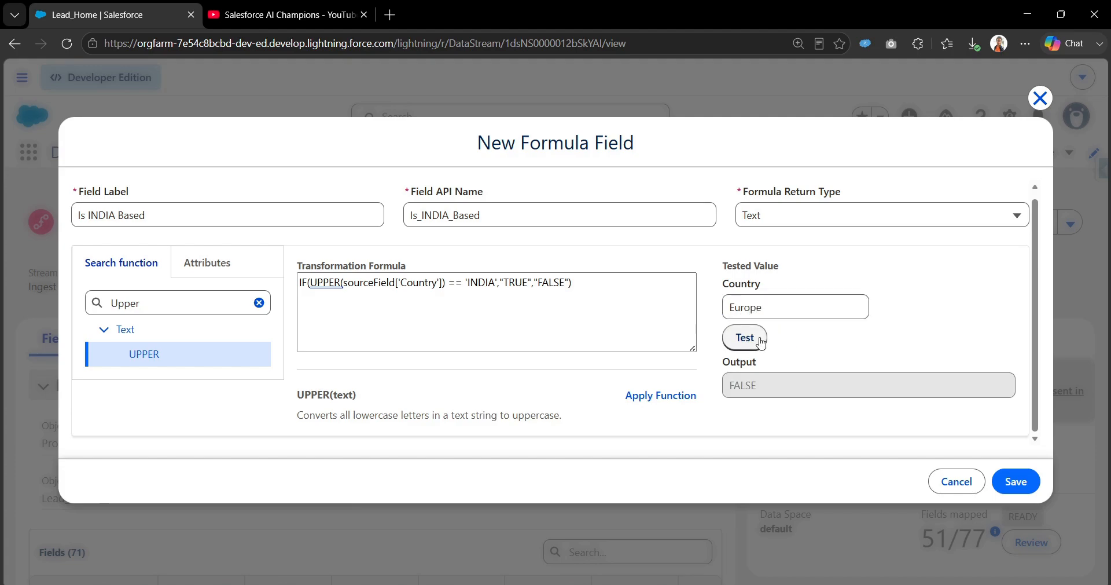
{"action": "left_click_drag", "start_coordinate": [752, 387], "coordinate": [549, 321]}
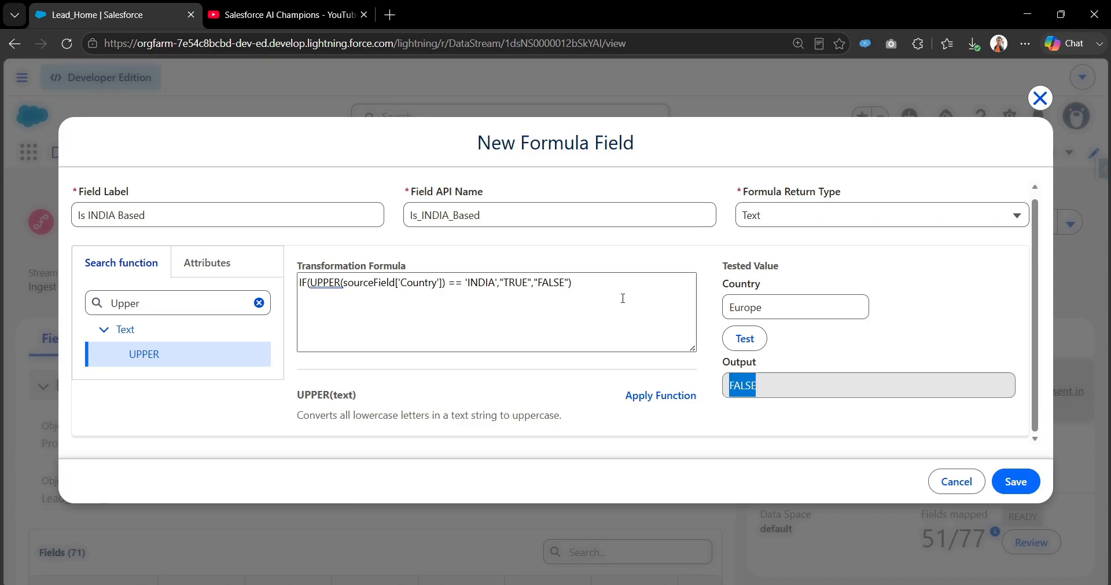
Step: Save the Is INDIA Based formula field and find it among Lead_Home's 72 fields by searching 'India'
{"action": "left_click", "coordinate": [1016, 482]}
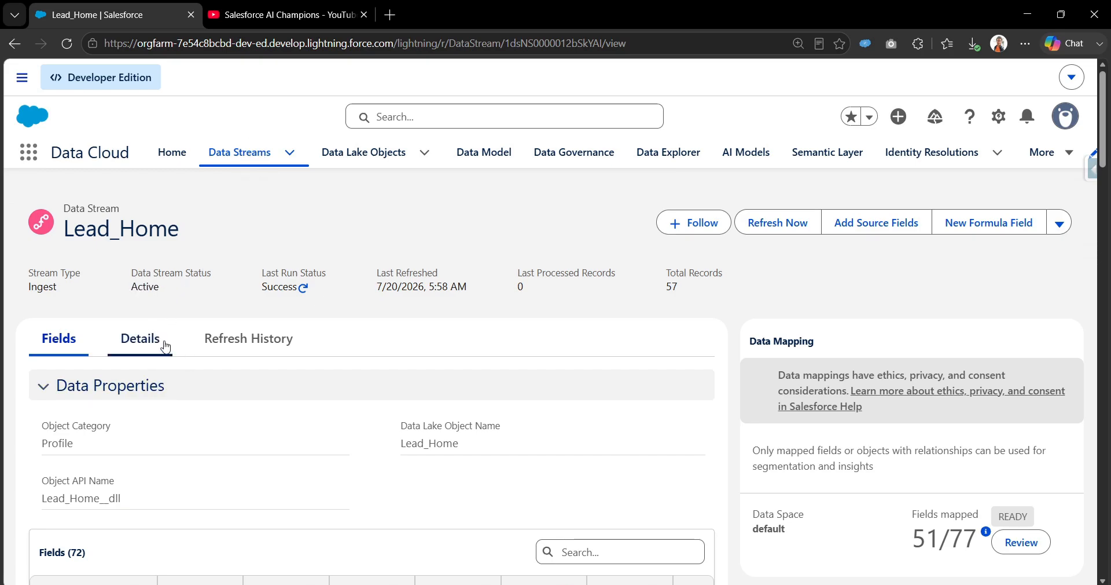
{"action": "left_click", "coordinate": [67, 44]}
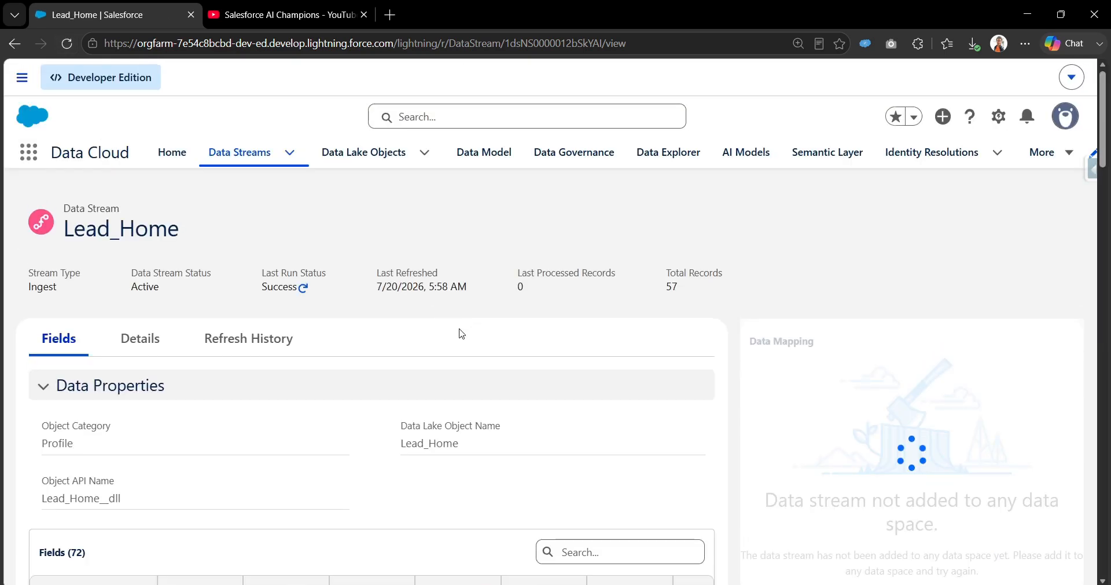
{"action": "scroll", "coordinate": [376, 272], "scroll_direction": "down", "scroll_amount": 1}
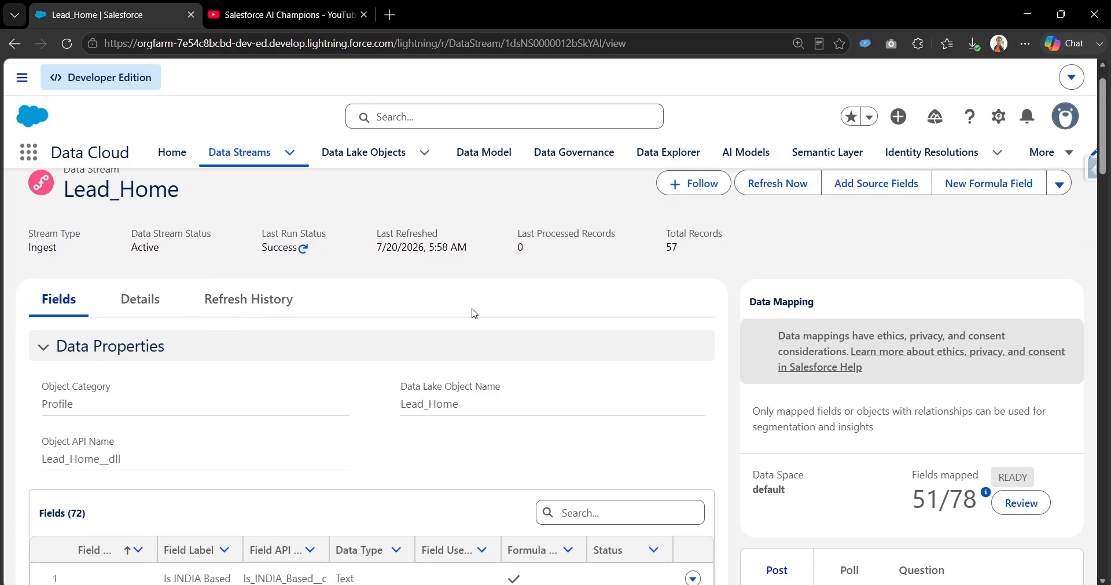
{"action": "key", "text": "ctrl+f"}
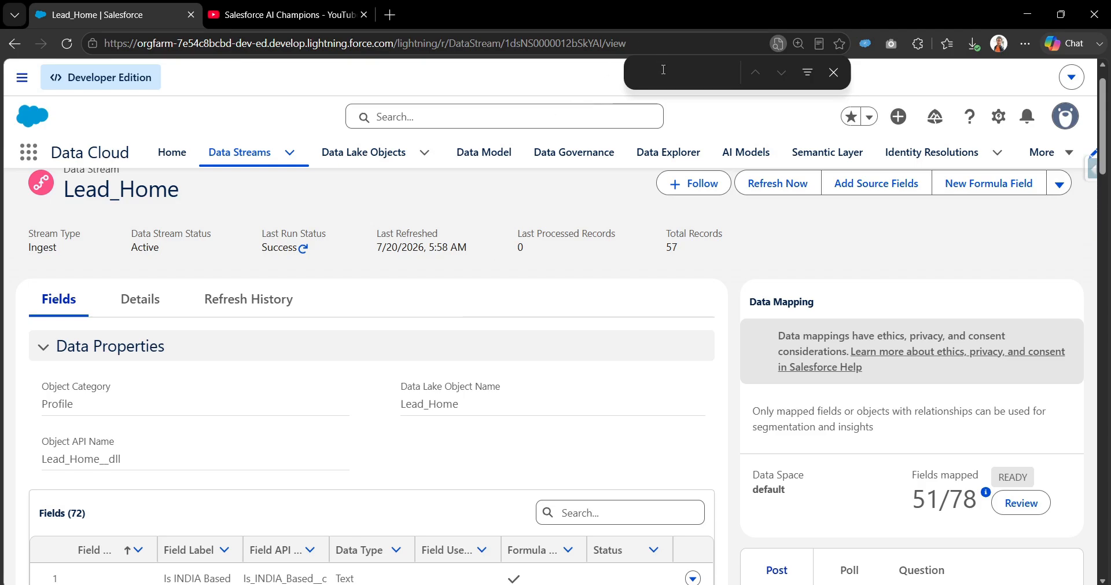
{"action": "type", "text": "India"}
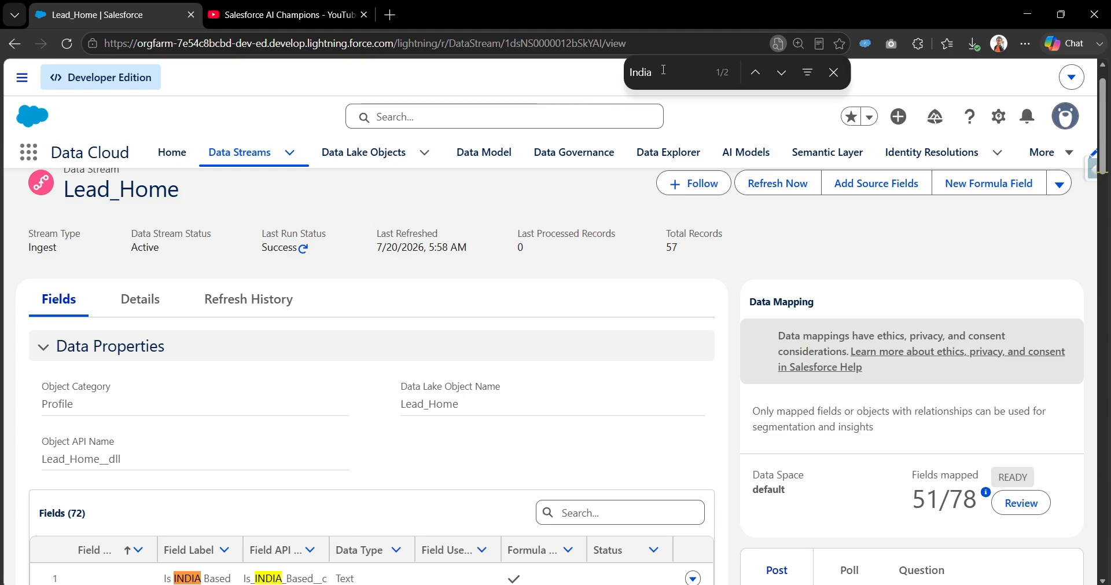
{"action": "scroll", "coordinate": [380, 265], "scroll_direction": "down", "scroll_amount": 3}
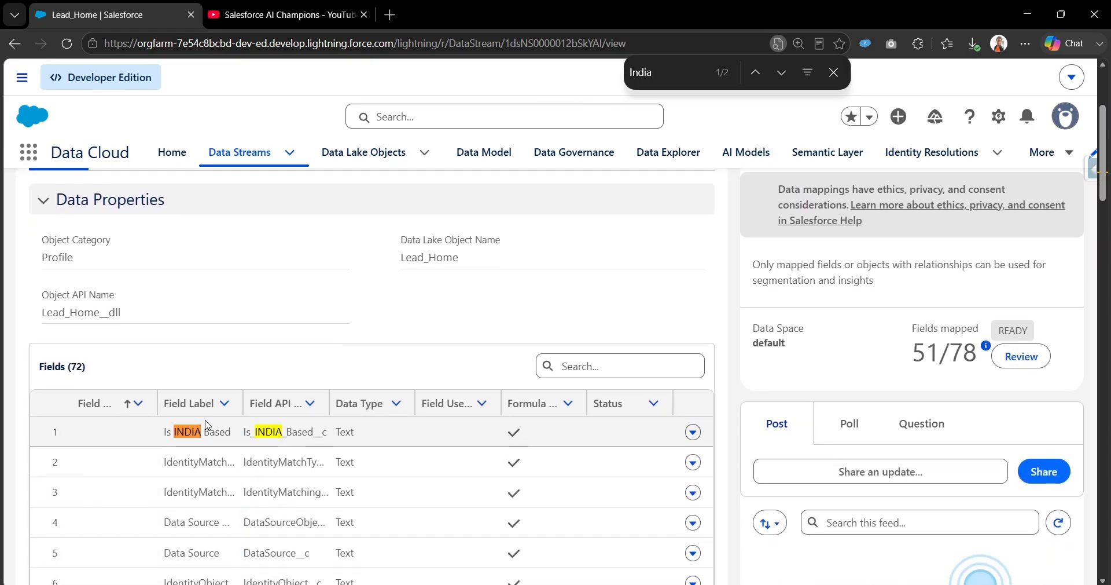
{"action": "left_click_drag", "start_coordinate": [242, 403], "coordinate": [254, 403]}
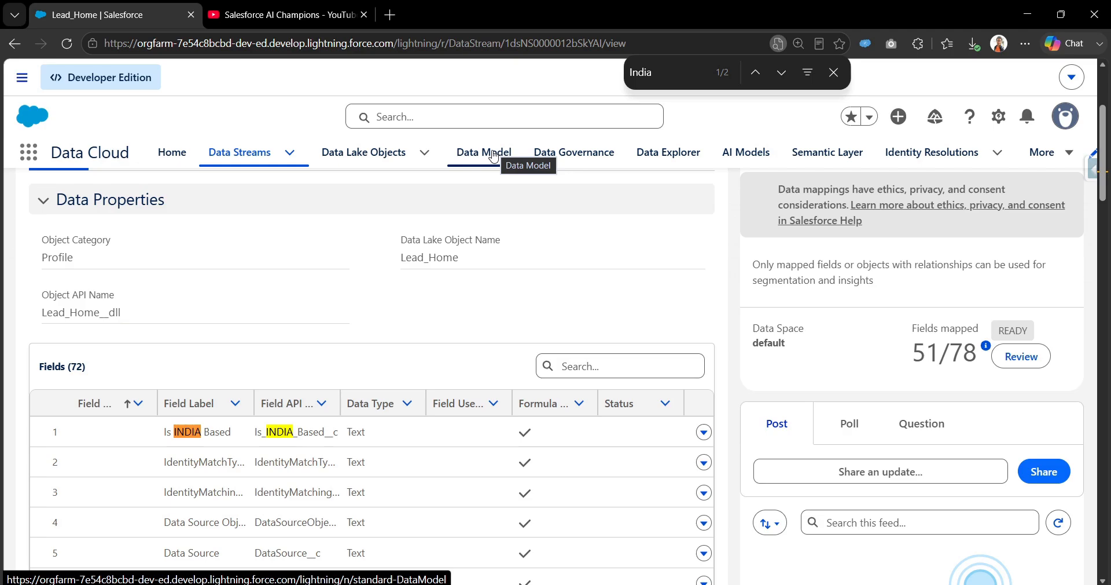
Step: From Data Streams, open Lead_Home and review its 44 mappings to Contact Point Address
{"action": "left_click", "coordinate": [833, 74]}
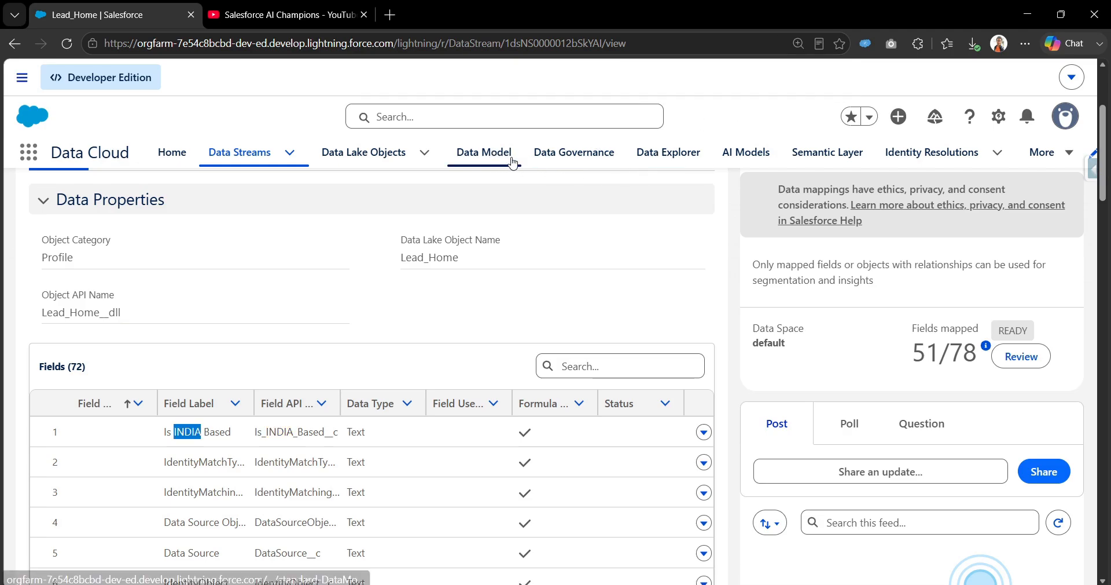
{"action": "left_click", "coordinate": [489, 164]}
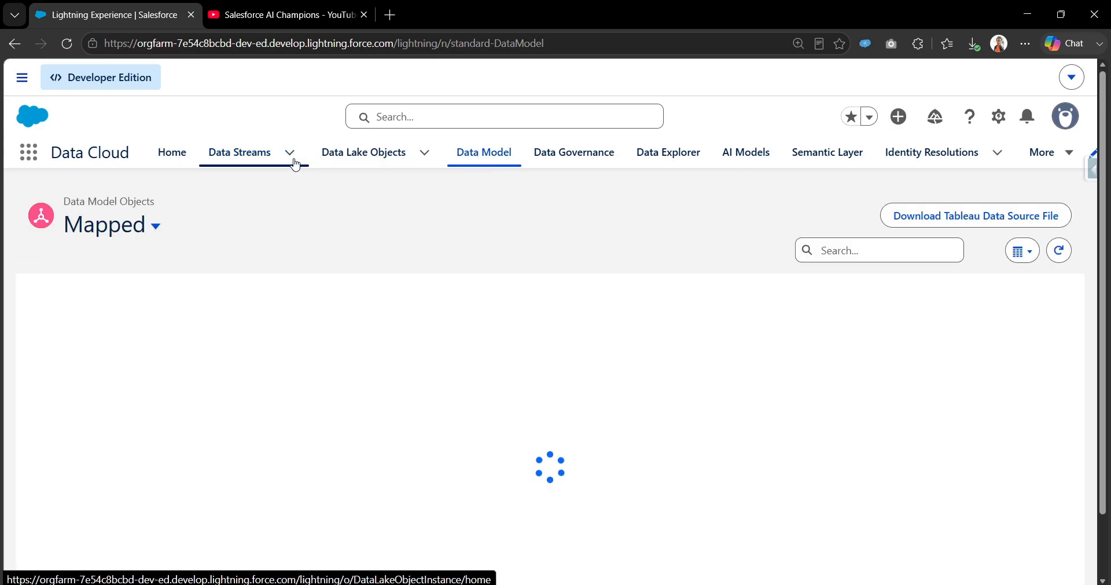
{"action": "left_click", "coordinate": [234, 156]}
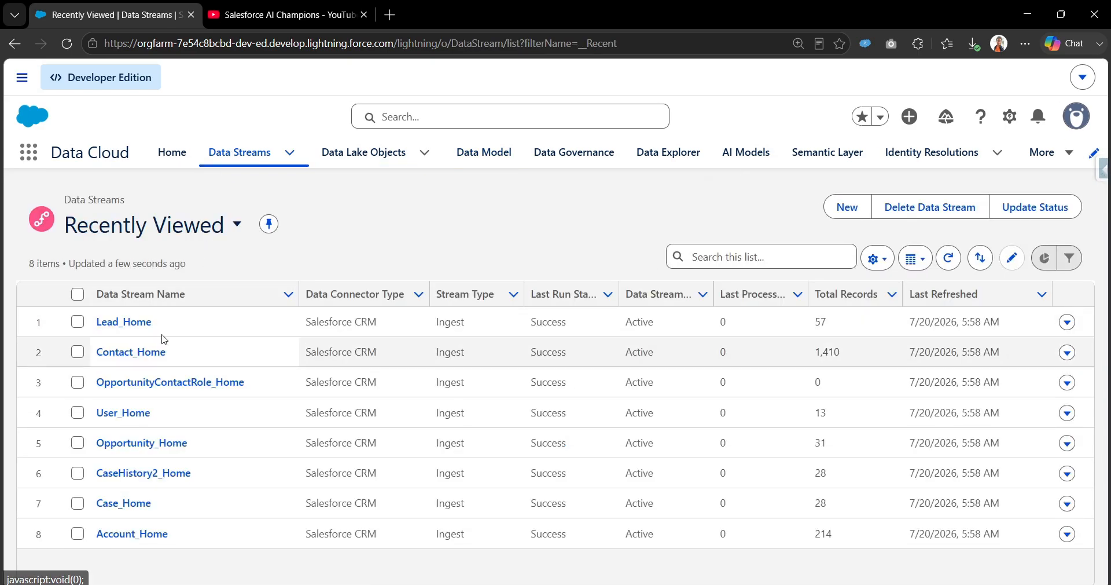
{"action": "left_click", "coordinate": [122, 323]}
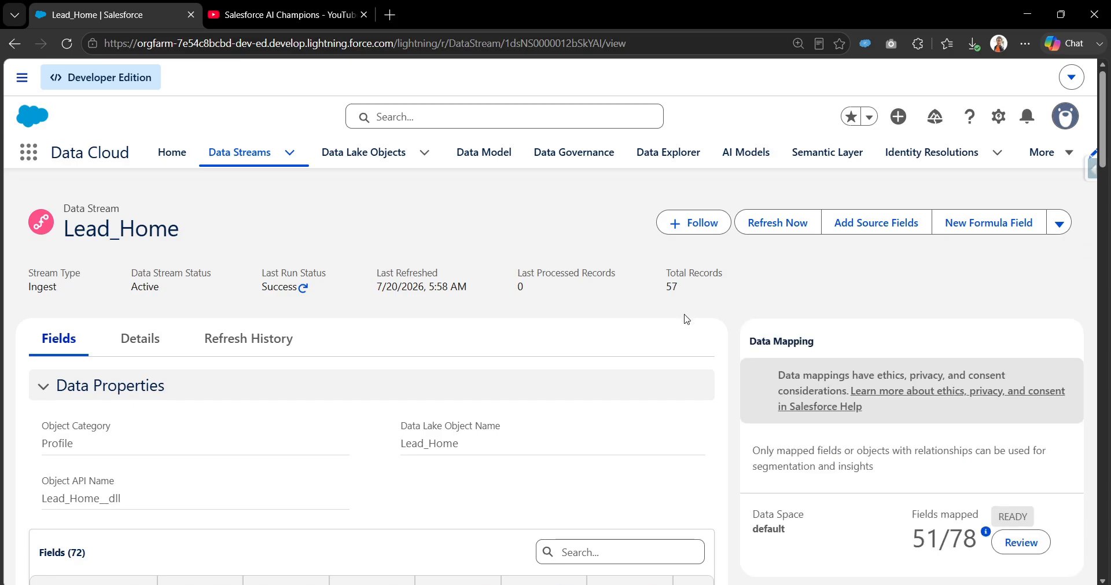
{"action": "scroll", "coordinate": [933, 388], "scroll_direction": "down", "scroll_amount": 3}
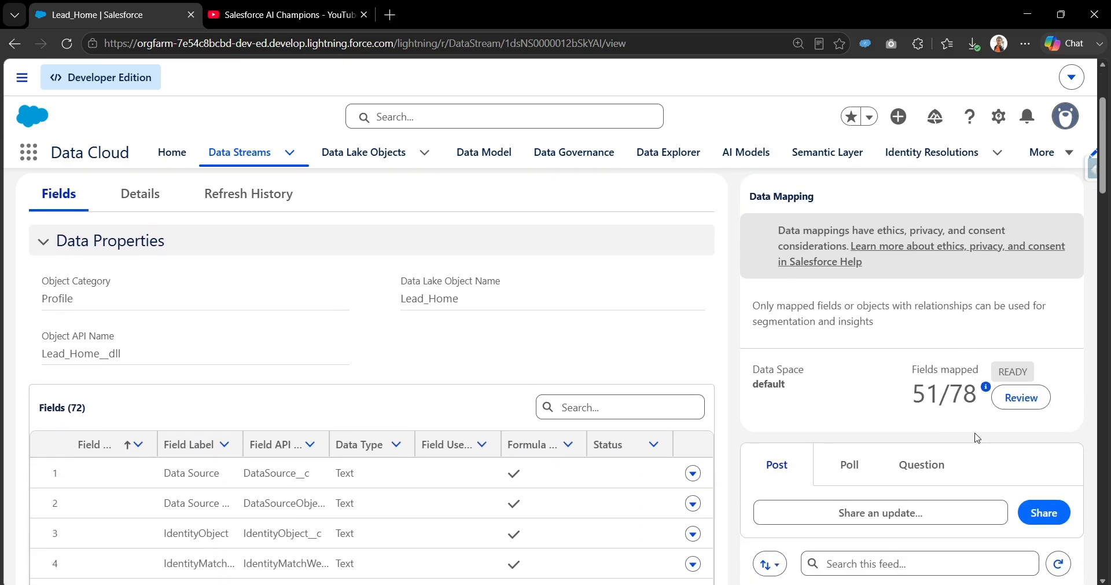
{"action": "left_click", "coordinate": [1012, 405]}
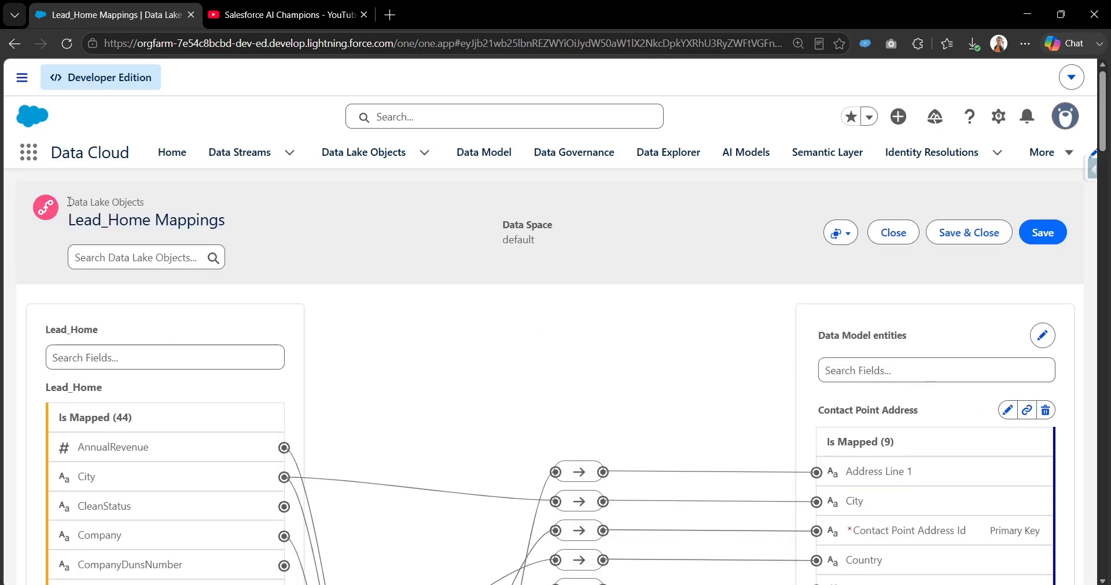
Step: Filter the data model entities by 'Lead' and scroll to locate the Lead entity
{"action": "left_click_drag", "start_coordinate": [68, 201], "coordinate": [151, 204]}
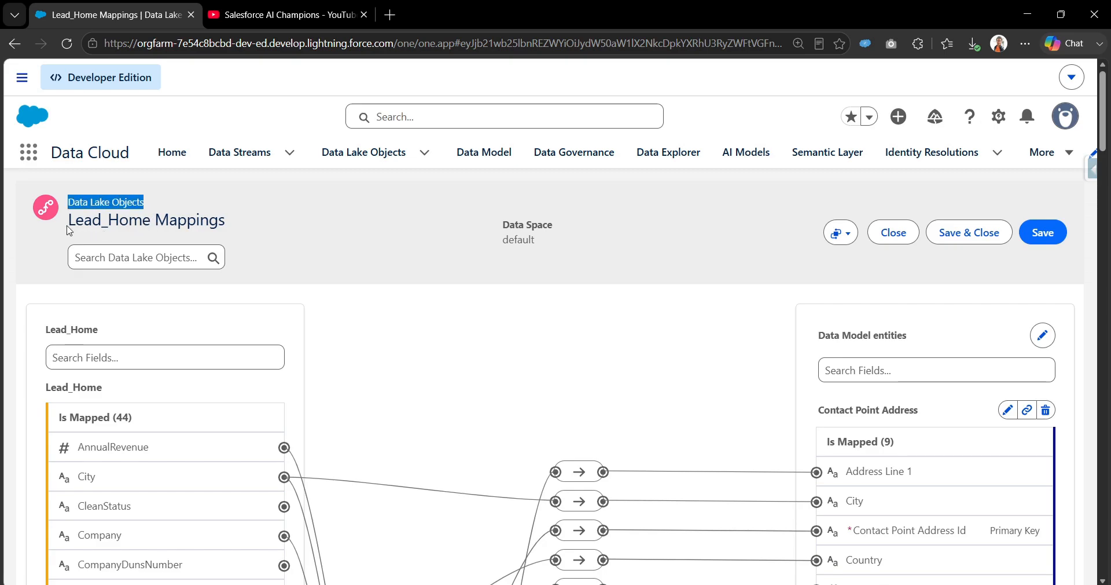
{"action": "left_click_drag", "start_coordinate": [230, 221], "coordinate": [210, 220]}
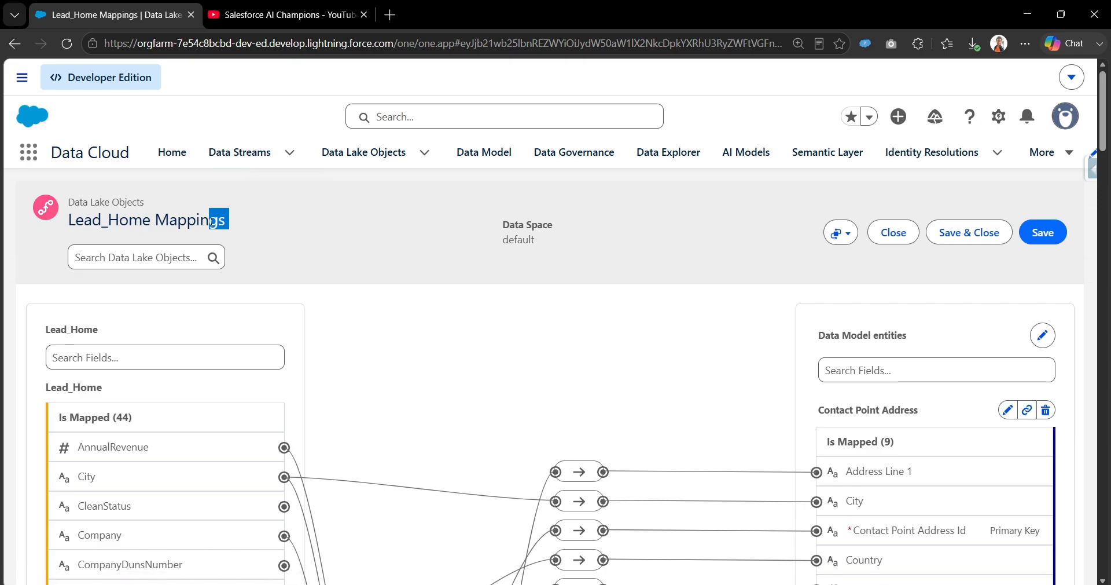
{"action": "left_click_drag", "start_coordinate": [69, 224], "coordinate": [228, 232]}
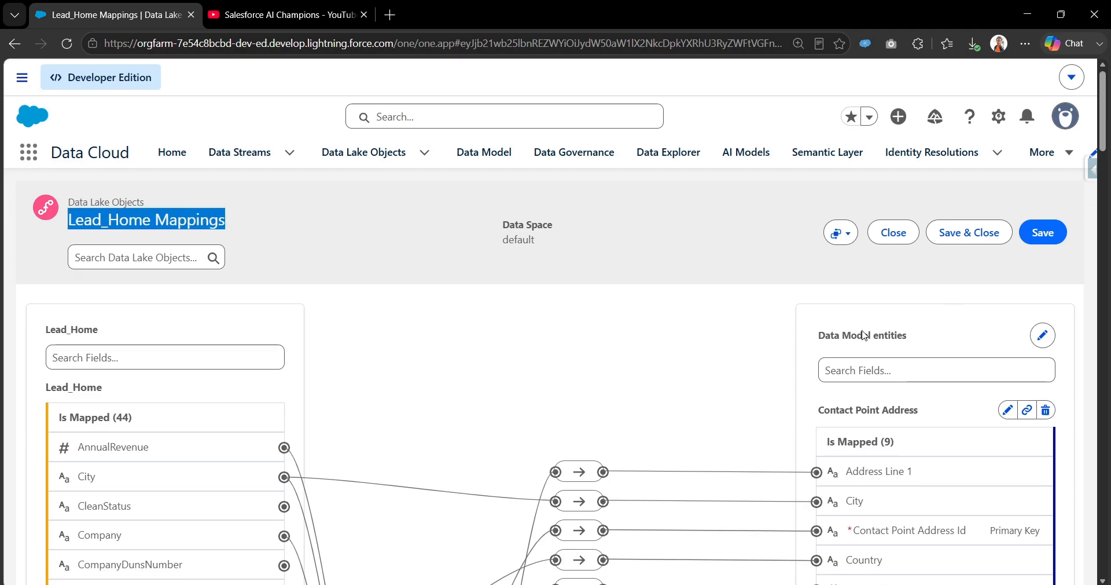
{"action": "left_click", "coordinate": [821, 339]}
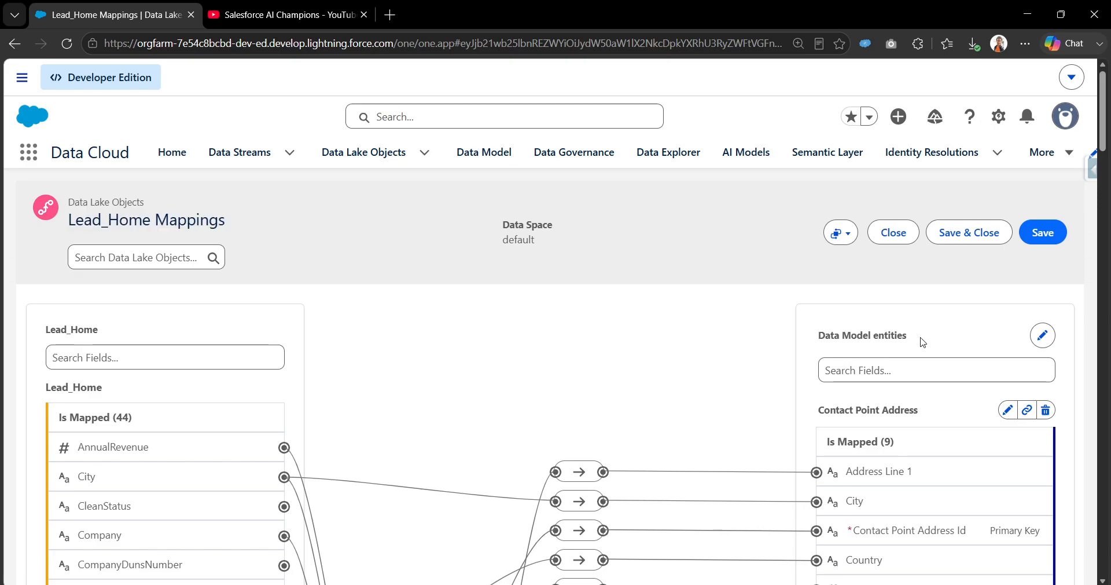
{"action": "scroll", "coordinate": [1107, 176], "scroll_direction": "down", "scroll_amount": 3}
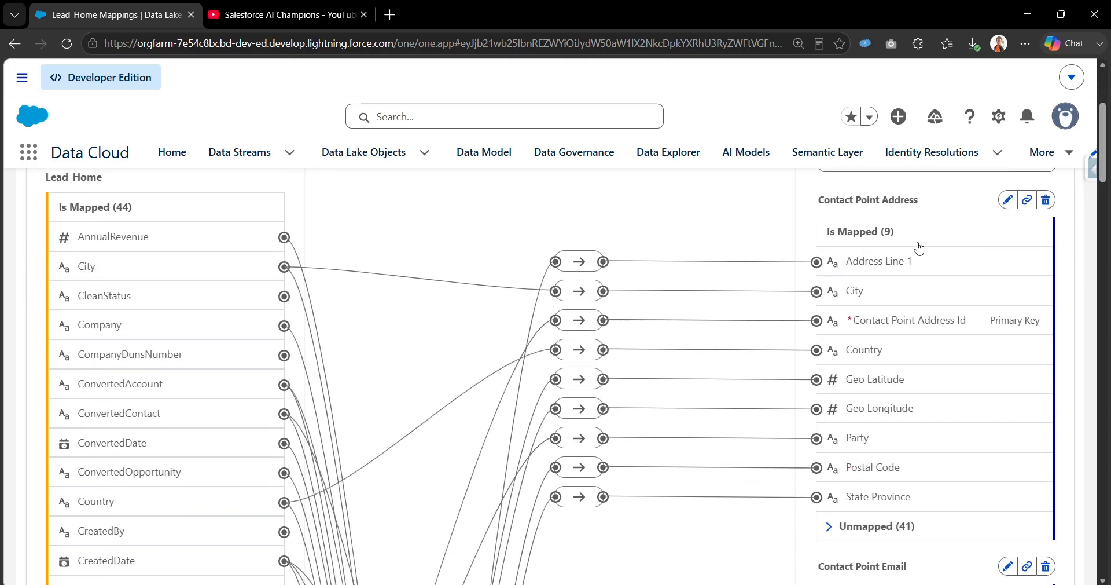
{"action": "scroll", "coordinate": [918, 249], "scroll_direction": "up", "scroll_amount": 2}
{"action": "left_click", "coordinate": [908, 284]}
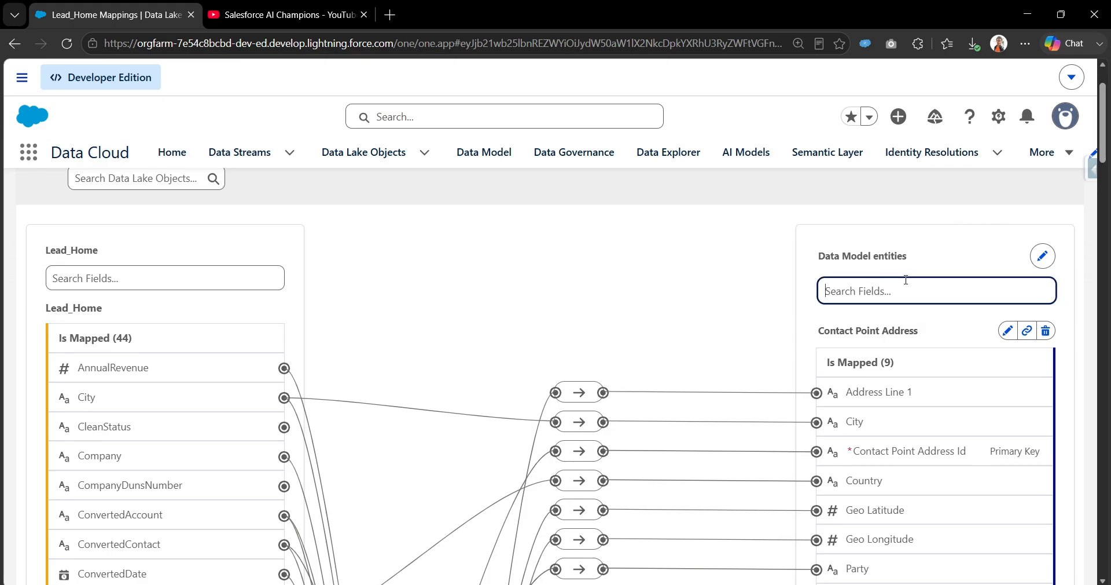
{"action": "type", "text": "Lead"}
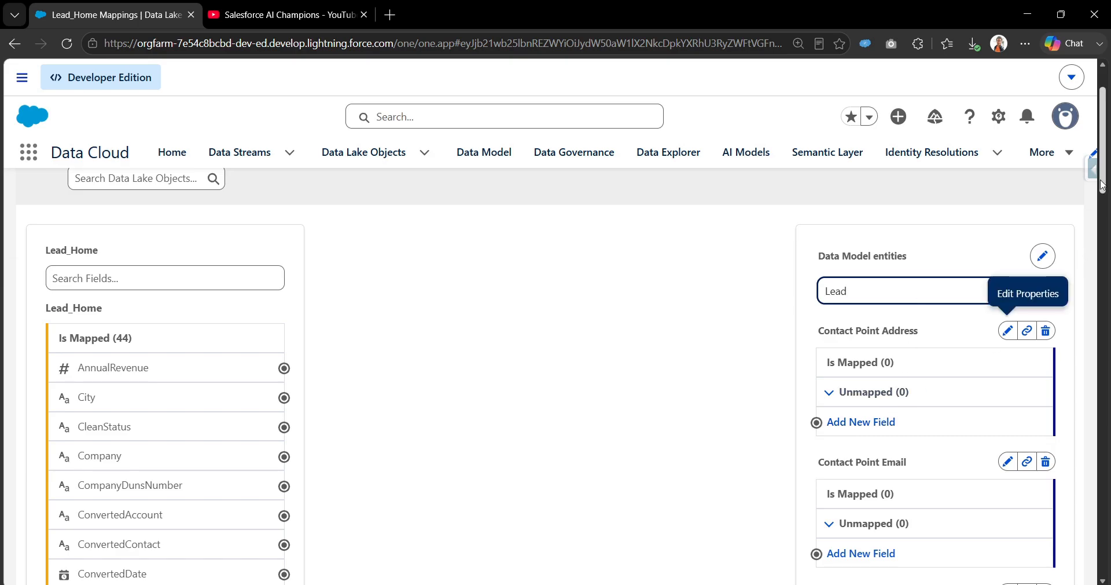
{"action": "left_click_drag", "start_coordinate": [1103, 185], "coordinate": [1092, 338]}
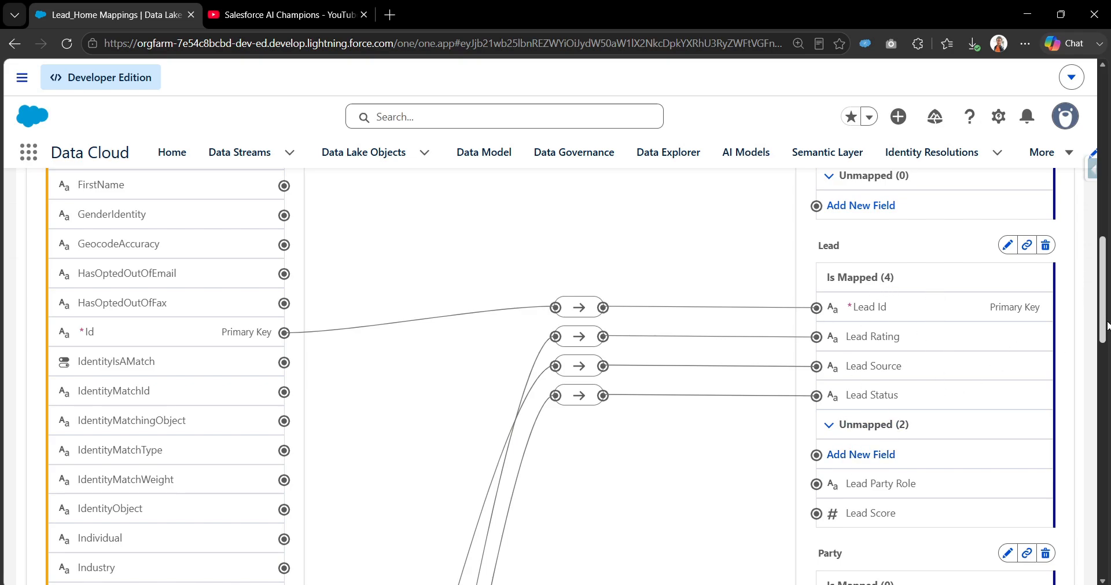
{"action": "scroll", "coordinate": [1013, 324], "scroll_direction": "up", "scroll_amount": 15}
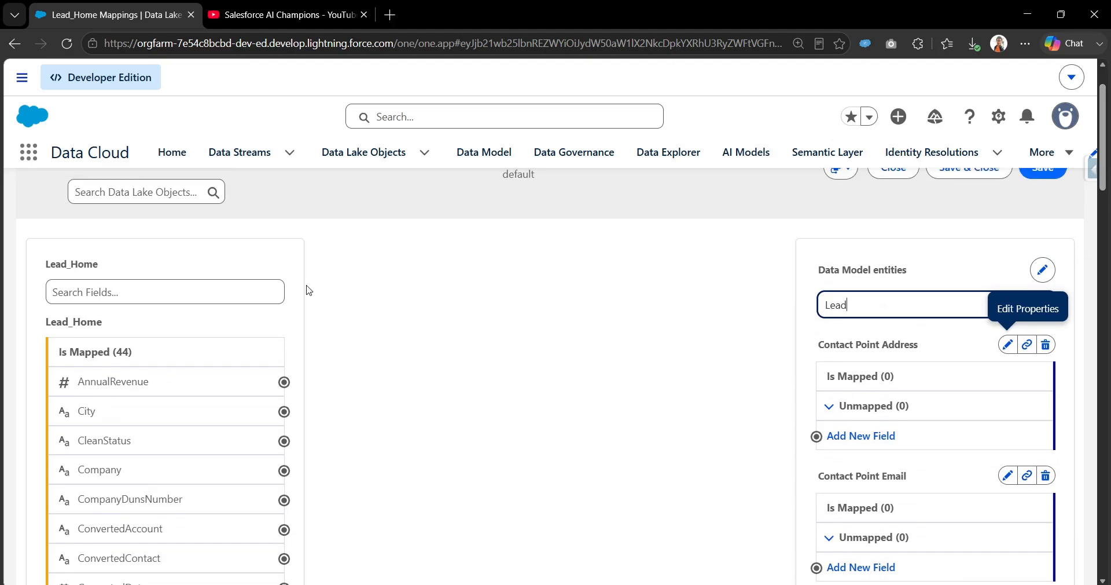
Step: Filter Lead_Home fields by 'Indi' and start mapping Is INDIA Based toward Lead's Add New Field
{"action": "left_click", "coordinate": [200, 284]}
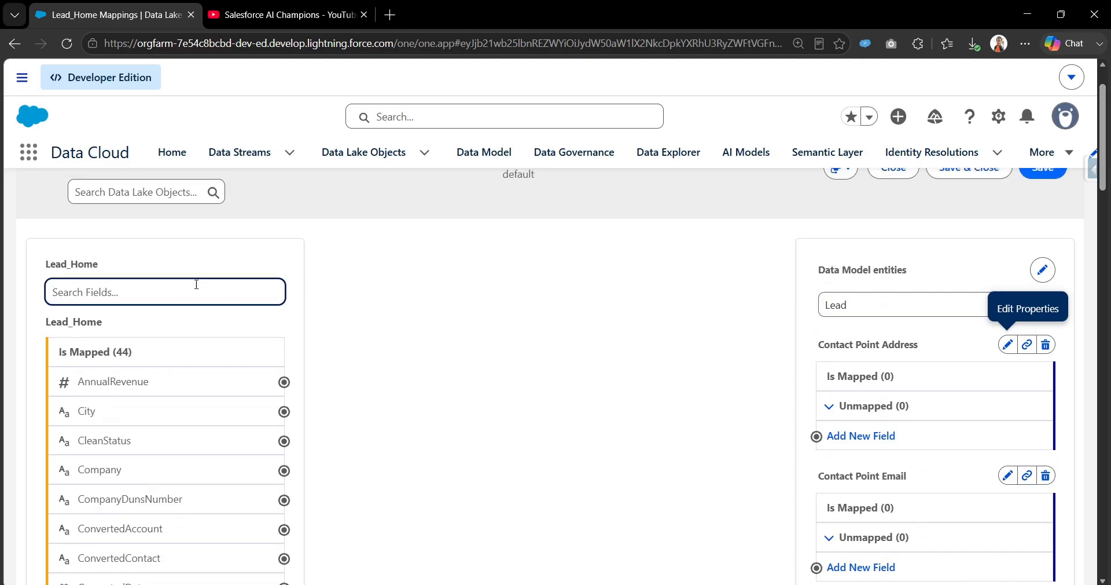
{"action": "type", "text": "Indi"}
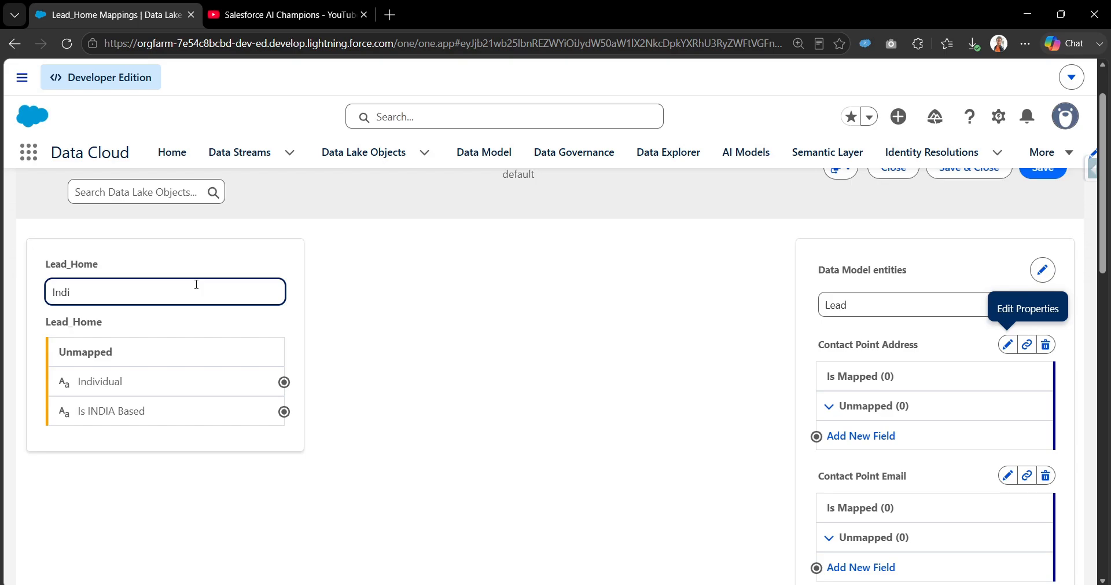
{"action": "left_click", "coordinate": [283, 412]}
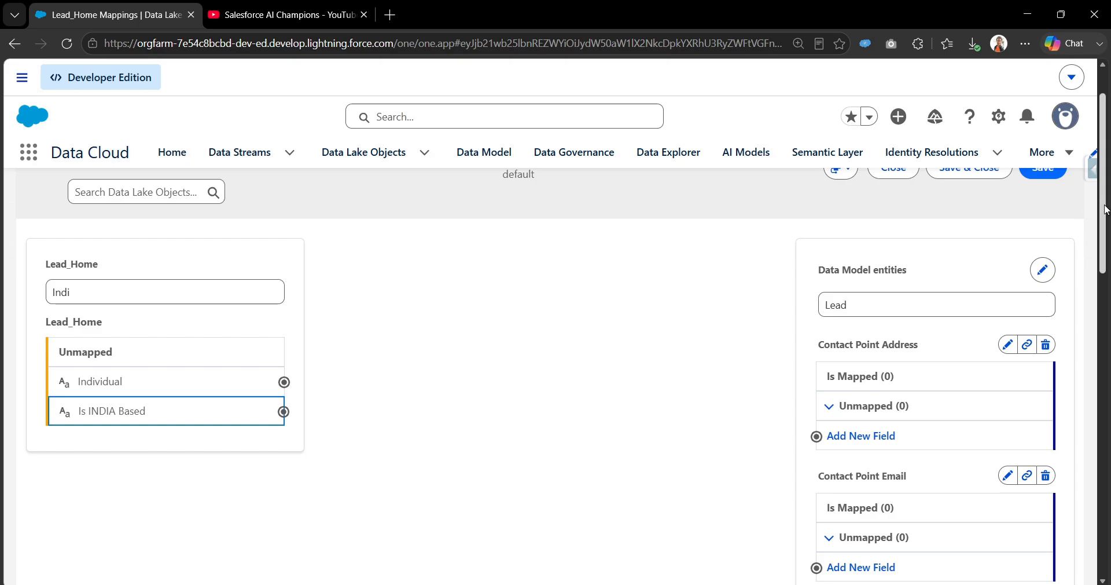
{"action": "left_click_drag", "start_coordinate": [1106, 210], "coordinate": [1104, 458]}
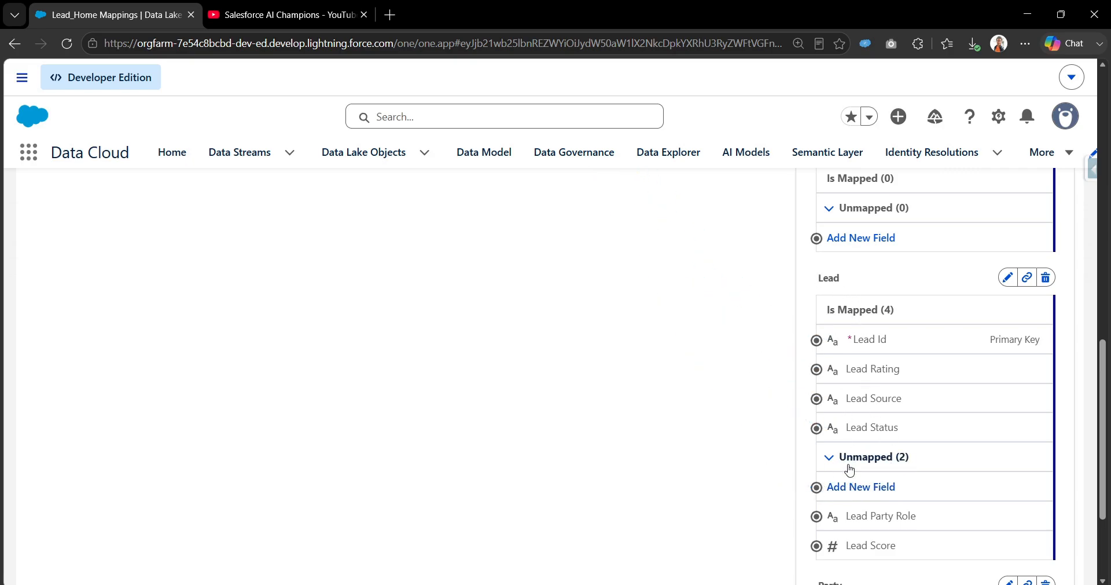
Step: Add a Text attribute labelled 'Is INDIA Based' to Lead, with value suggestion left off
{"action": "left_click", "coordinate": [883, 489]}
{"action": "left_click", "coordinate": [445, 308]}
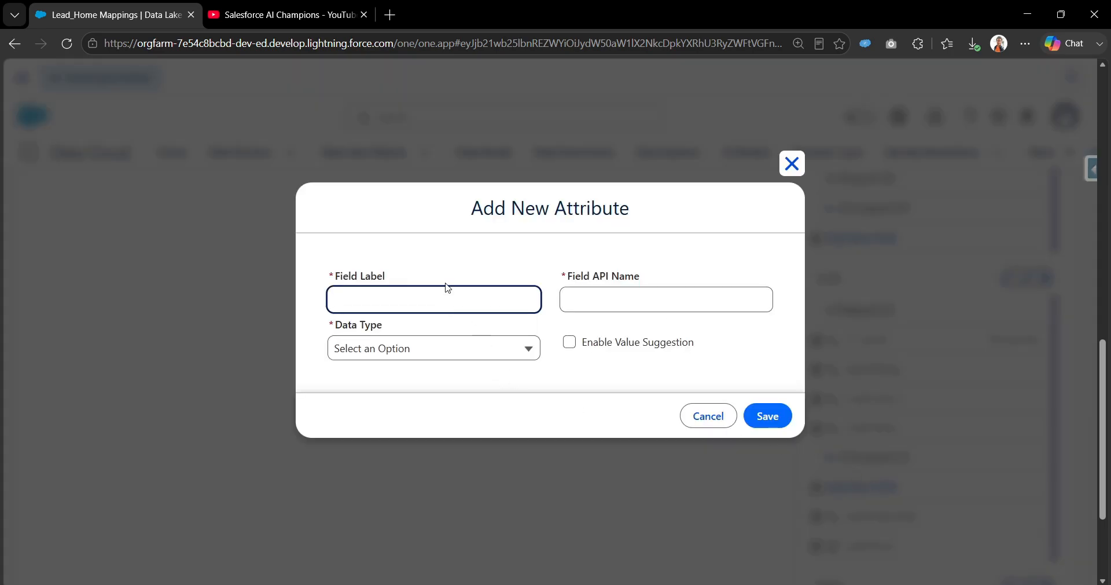
{"action": "type", "text": "Is U"}
{"action": "key", "text": "BackSpace"}
{"action": "type", "text": "UI"}
{"action": "type", "text": "NDIA"}
{"action": "type", "text": " Based"}
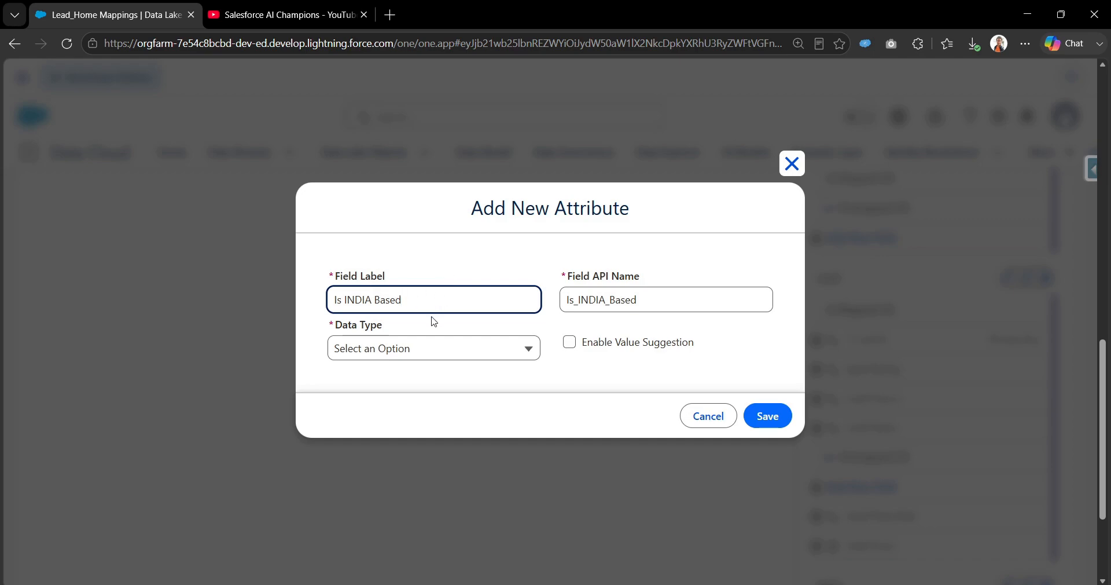
{"action": "left_click", "coordinate": [425, 351]}
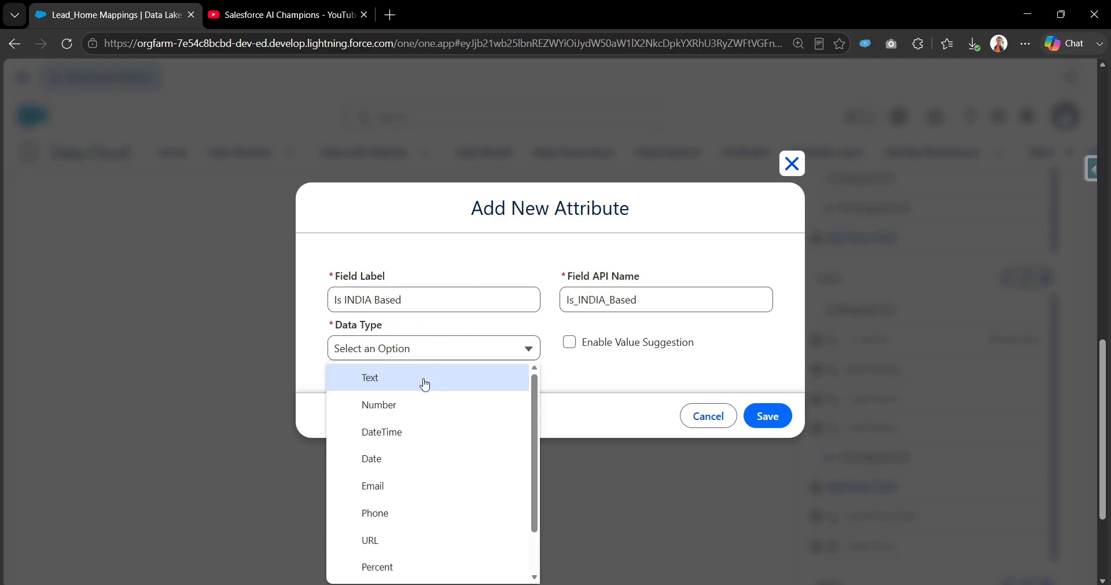
{"action": "left_click", "coordinate": [425, 380]}
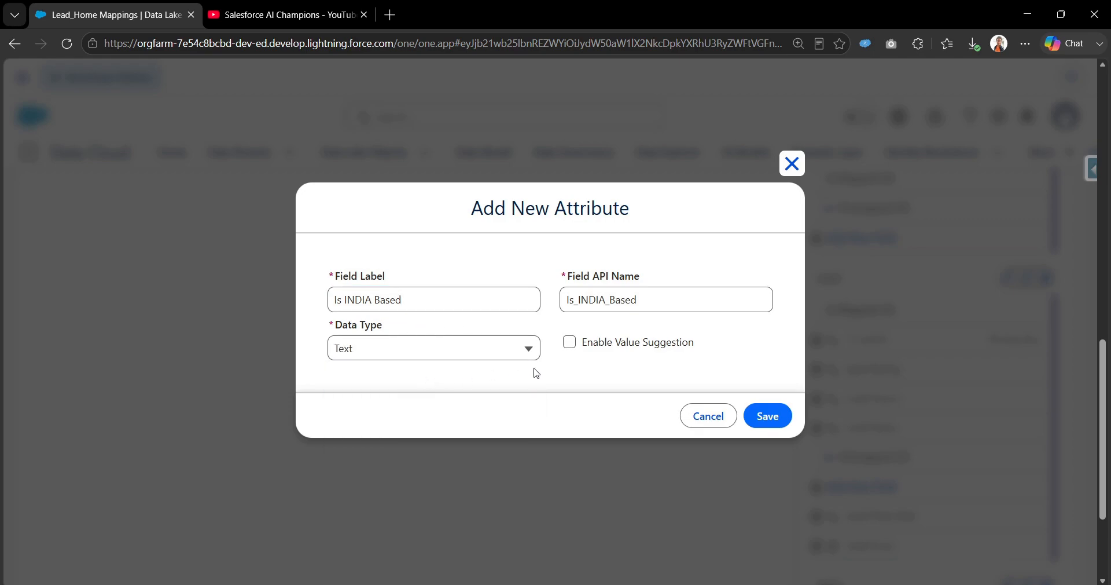
{"action": "left_click", "coordinate": [570, 346]}
{"action": "left_click", "coordinate": [571, 346]}
{"action": "left_click", "coordinate": [763, 418]}
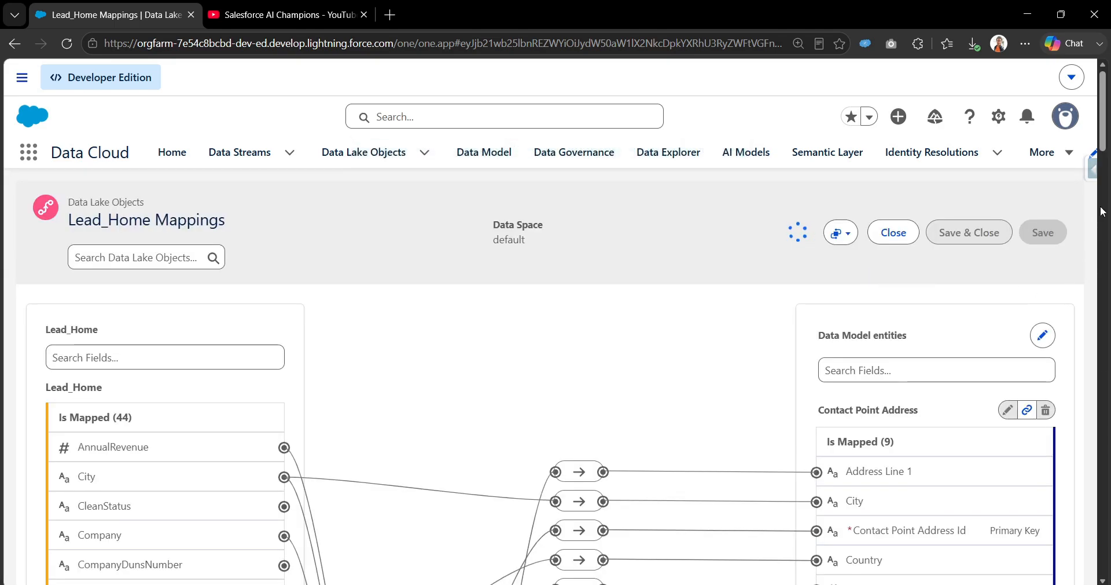
Step: Filter Lead_Home fields by 'In' and the data model entity fields by 'India'
{"action": "scroll", "coordinate": [305, 216], "scroll_direction": "down", "scroll_amount": 2}
{"action": "left_click", "coordinate": [236, 247]}
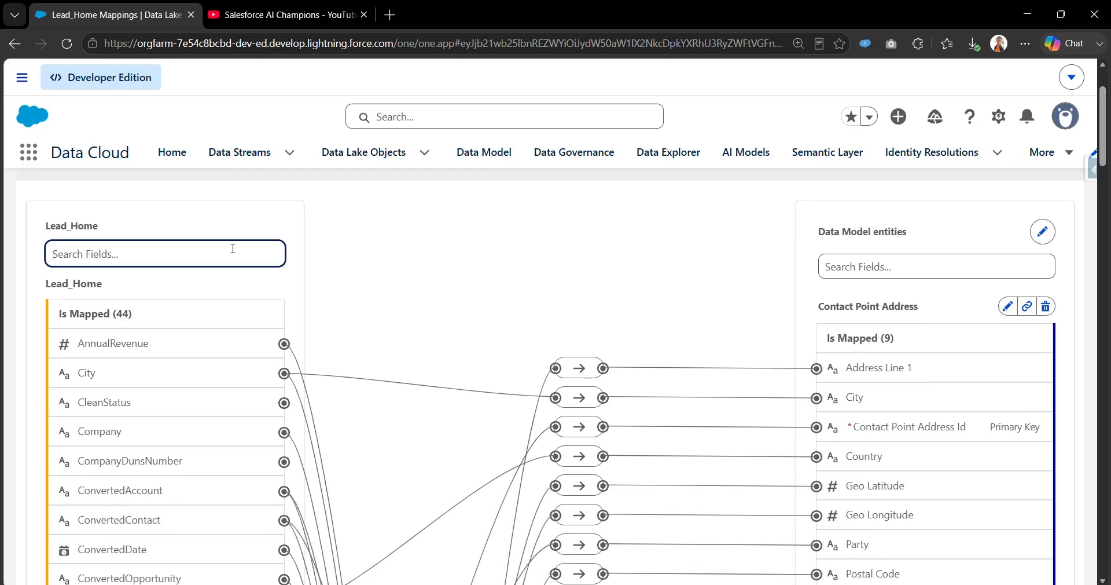
{"action": "type", "text": "In"}
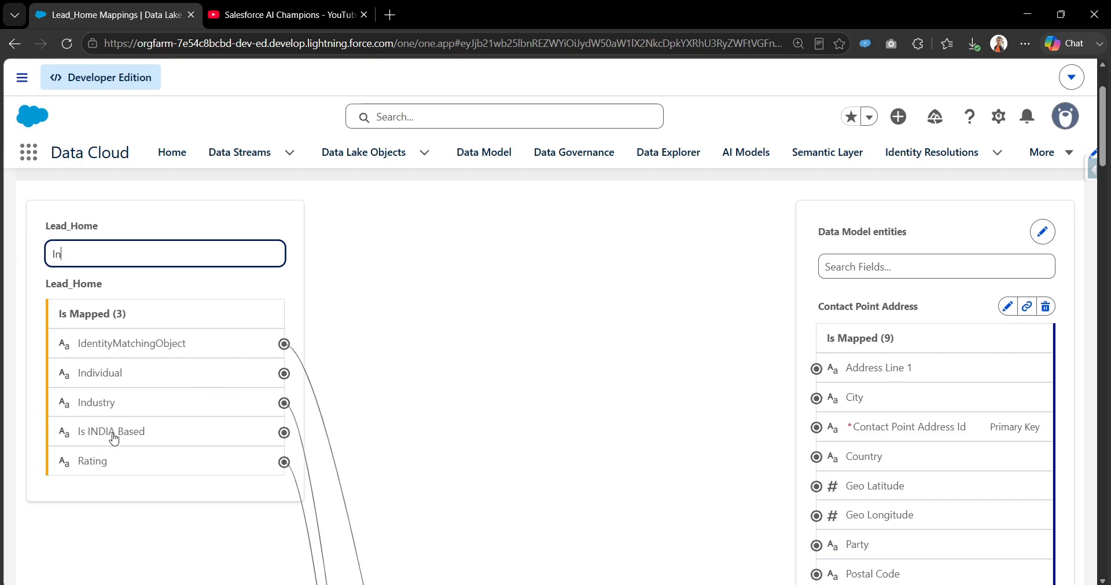
{"action": "left_click", "coordinate": [954, 268]}
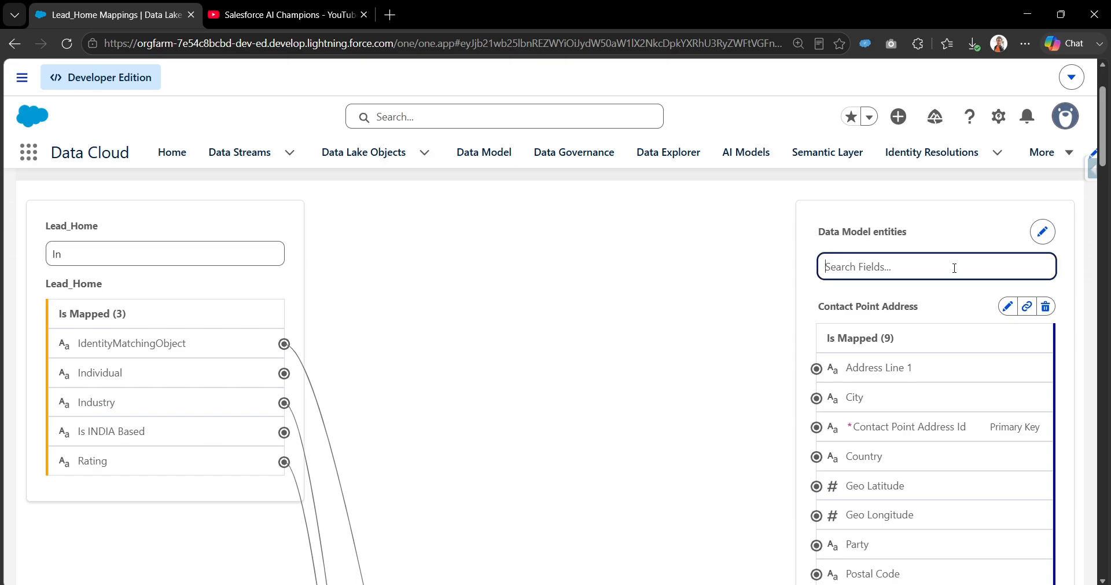
{"action": "type", "text": "India"}
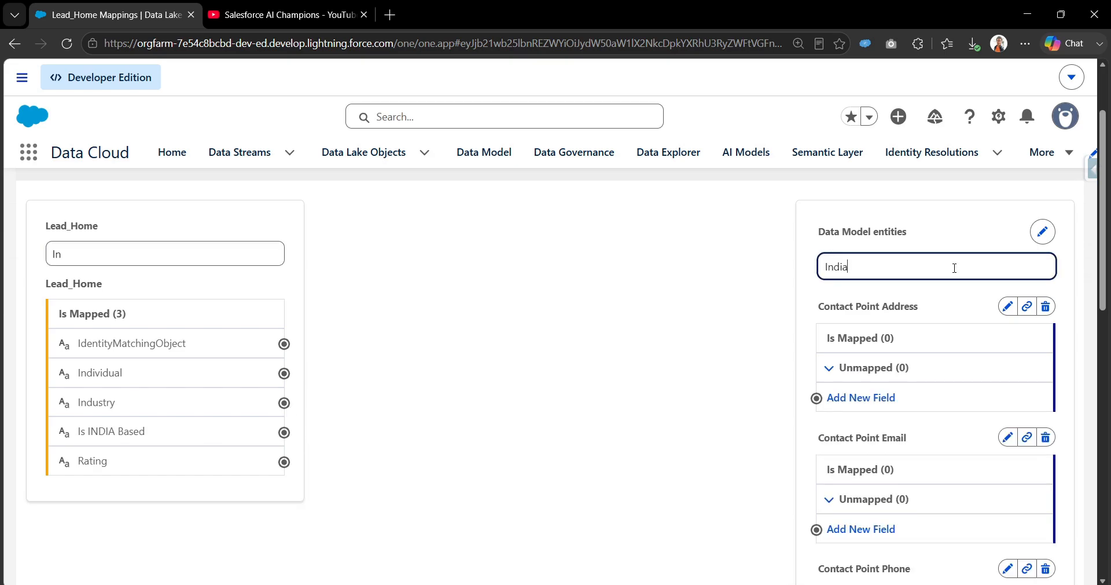
{"action": "scroll", "coordinate": [985, 457], "scroll_direction": "down", "scroll_amount": 6}
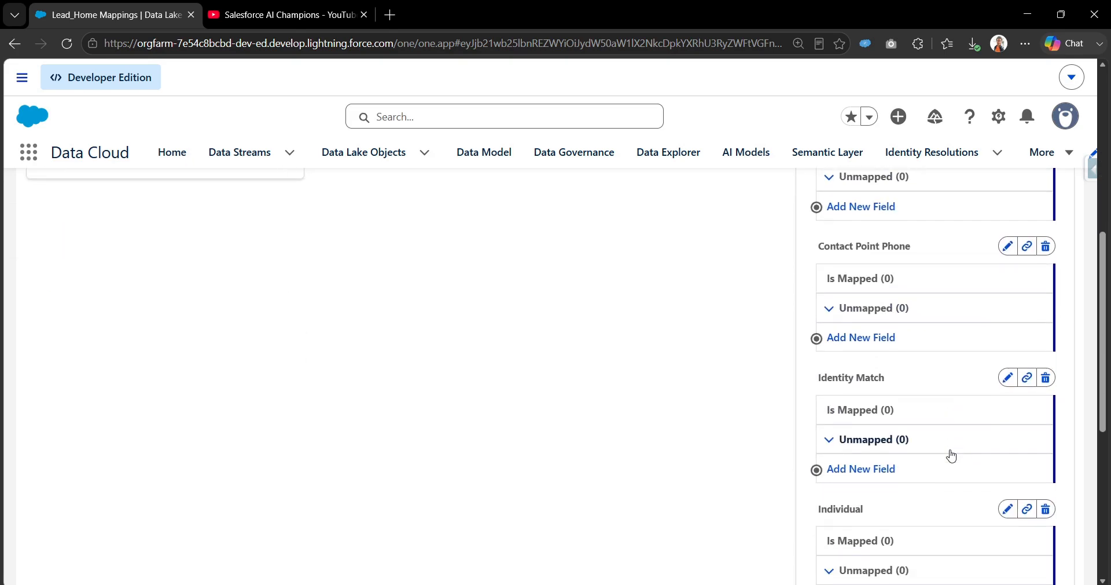
{"action": "scroll", "coordinate": [953, 456], "scroll_direction": "down", "scroll_amount": 6}
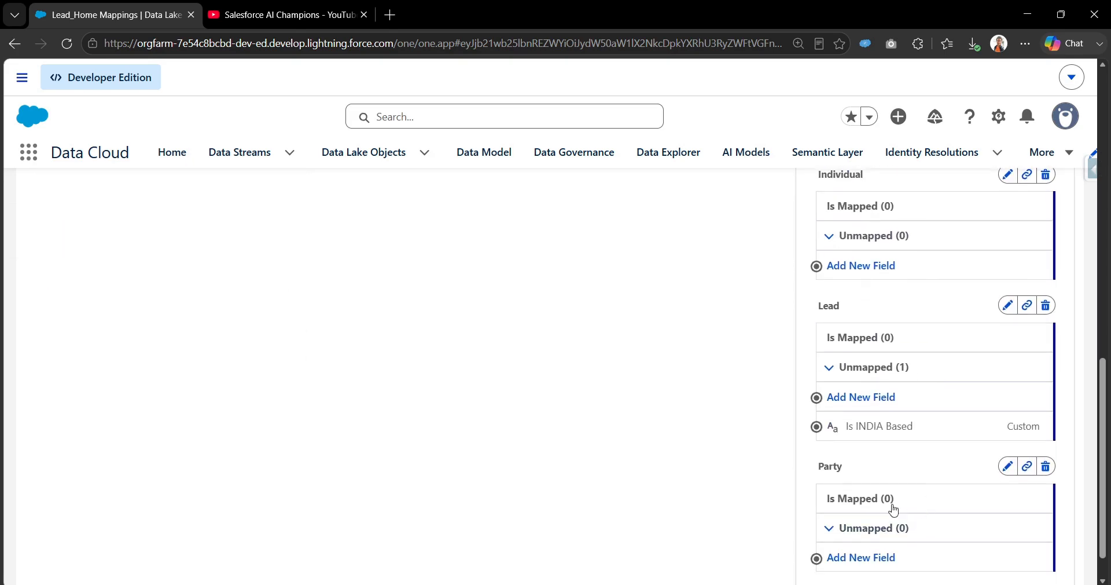
{"action": "scroll", "coordinate": [359, 383], "scroll_direction": "up", "scroll_amount": 9}
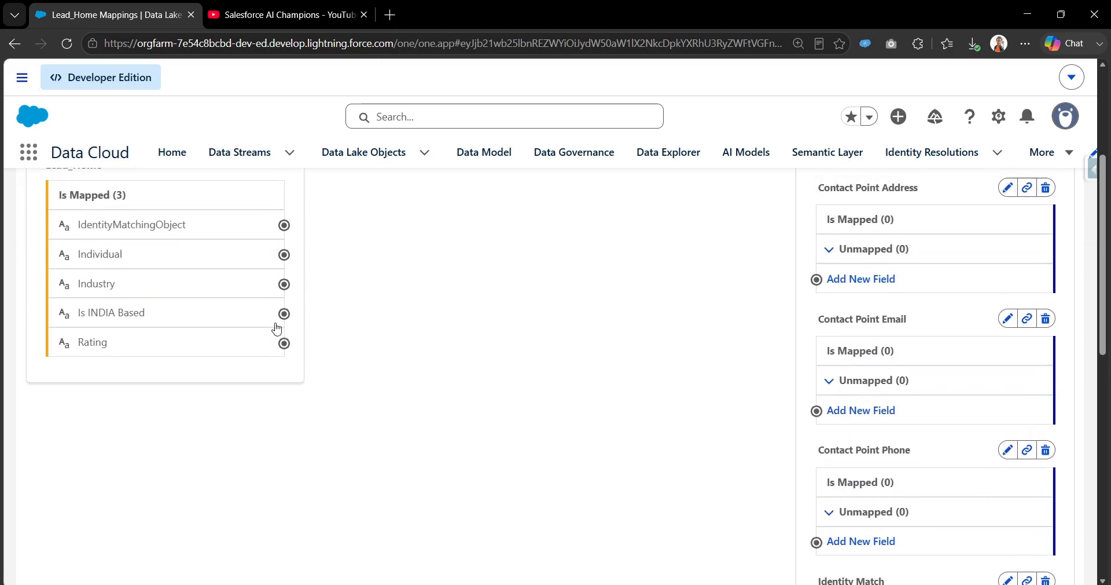
Step: Start a mapping from Lead_Home's Is INDIA Based and scroll to the Lead entity's new attribute
{"action": "left_click", "coordinate": [286, 334]}
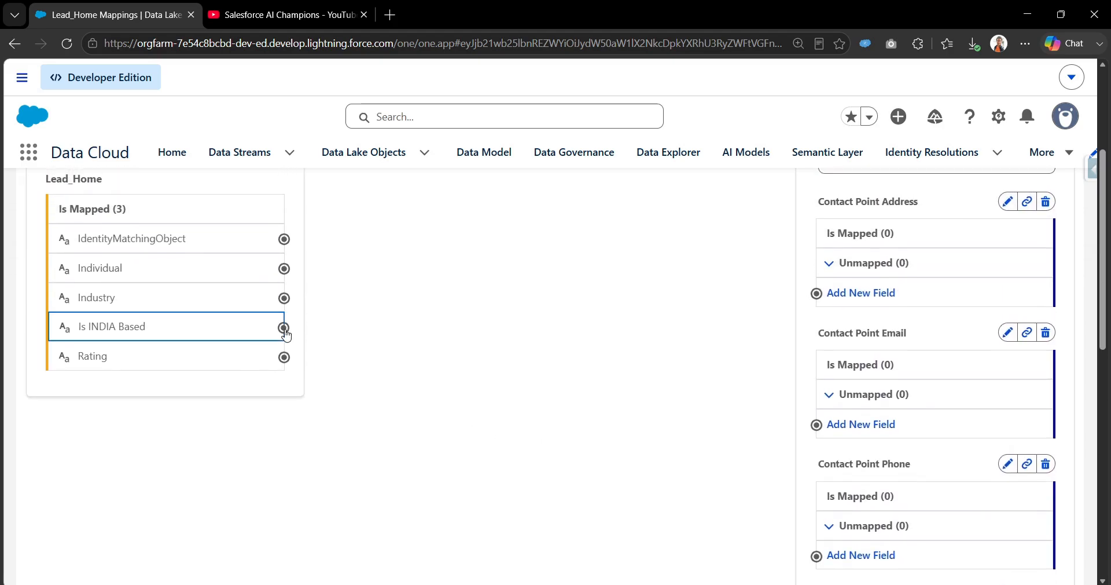
{"action": "scroll", "coordinate": [375, 281], "scroll_direction": "up", "scroll_amount": 3}
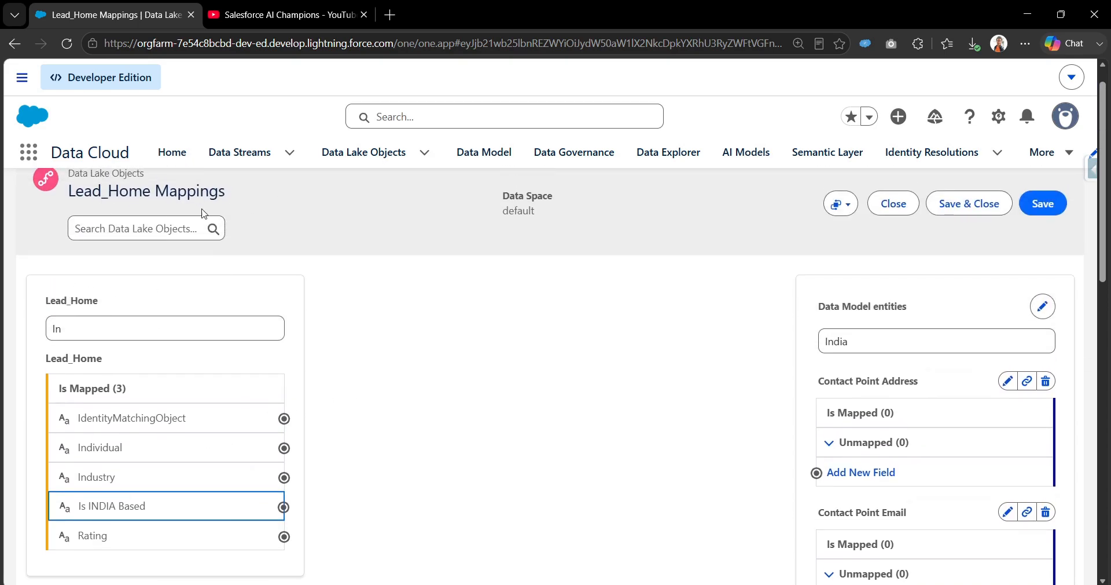
{"action": "scroll", "coordinate": [478, 382], "scroll_direction": "down", "scroll_amount": 4}
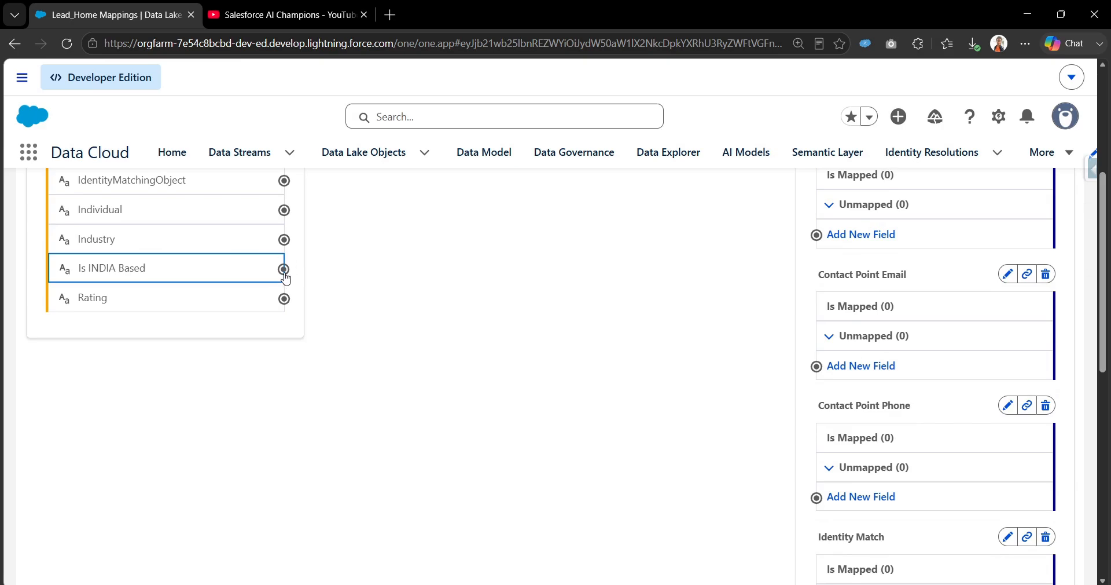
{"action": "scroll", "coordinate": [580, 318], "scroll_direction": "down", "scroll_amount": 7}
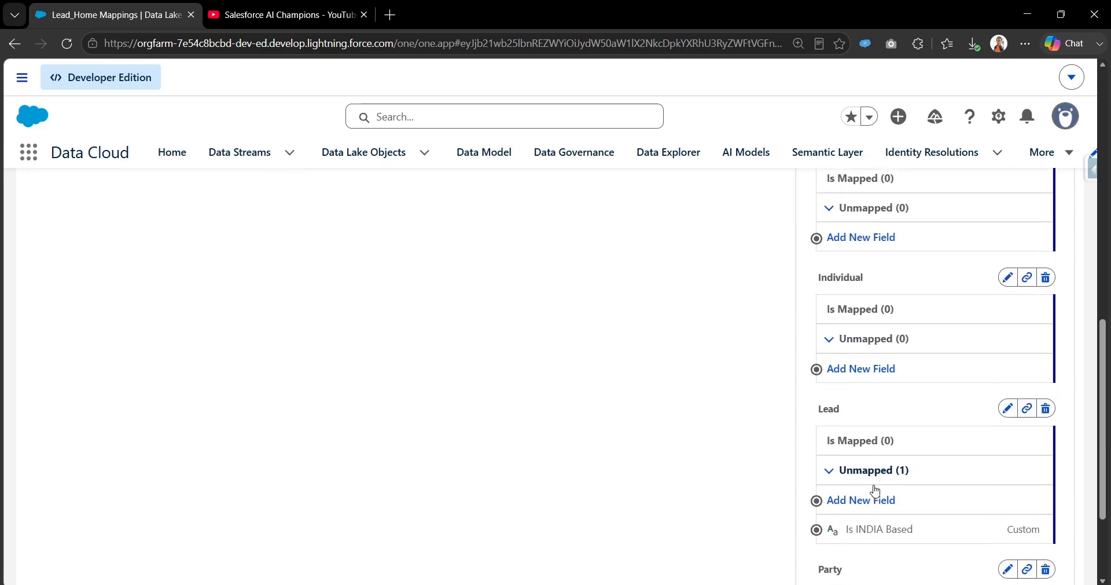
{"action": "scroll", "coordinate": [801, 475], "scroll_direction": "down", "scroll_amount": 1}
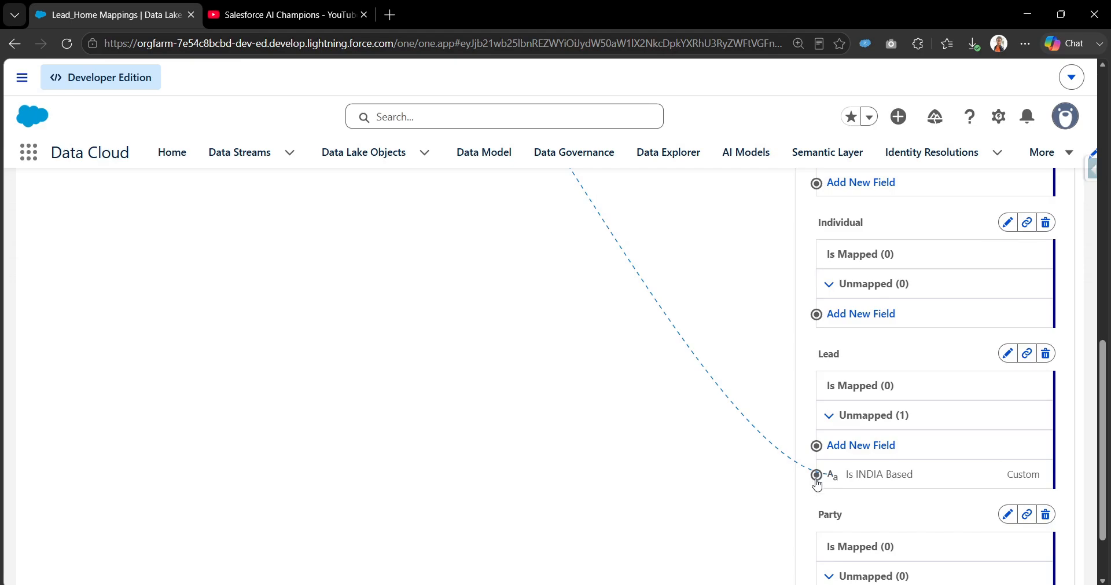
Step: Connect Lead_Home's Is INDIA Based field to Lead's Is INDIA Based attribute and review the new mapping's details
{"action": "left_click", "coordinate": [816, 475]}
{"action": "scroll", "coordinate": [603, 315], "scroll_direction": "up", "scroll_amount": 6}
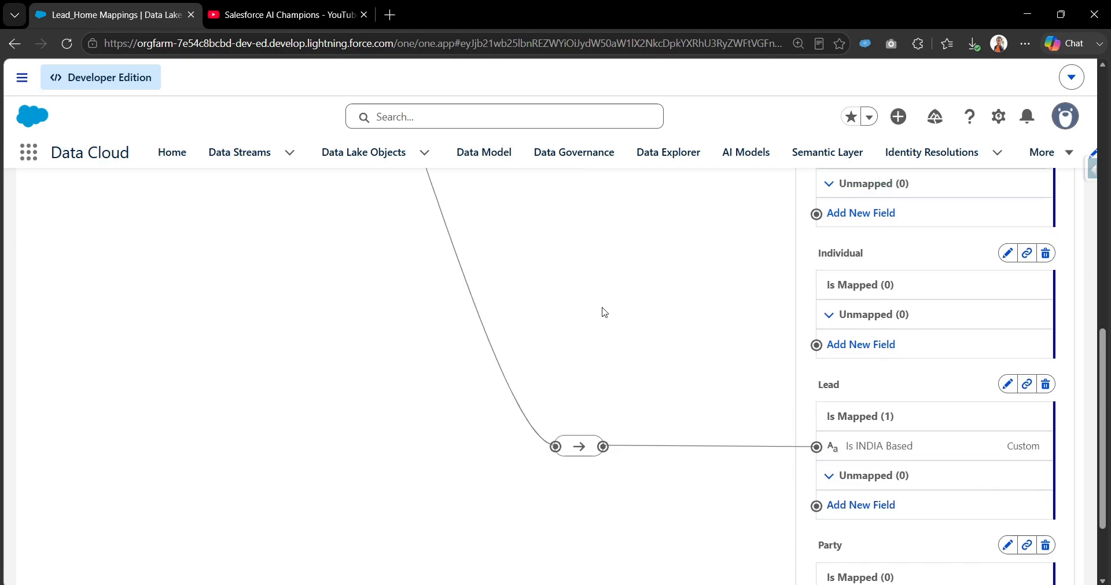
{"action": "scroll", "coordinate": [602, 318], "scroll_direction": "down", "scroll_amount": 7}
{"action": "left_click", "coordinate": [585, 392]}
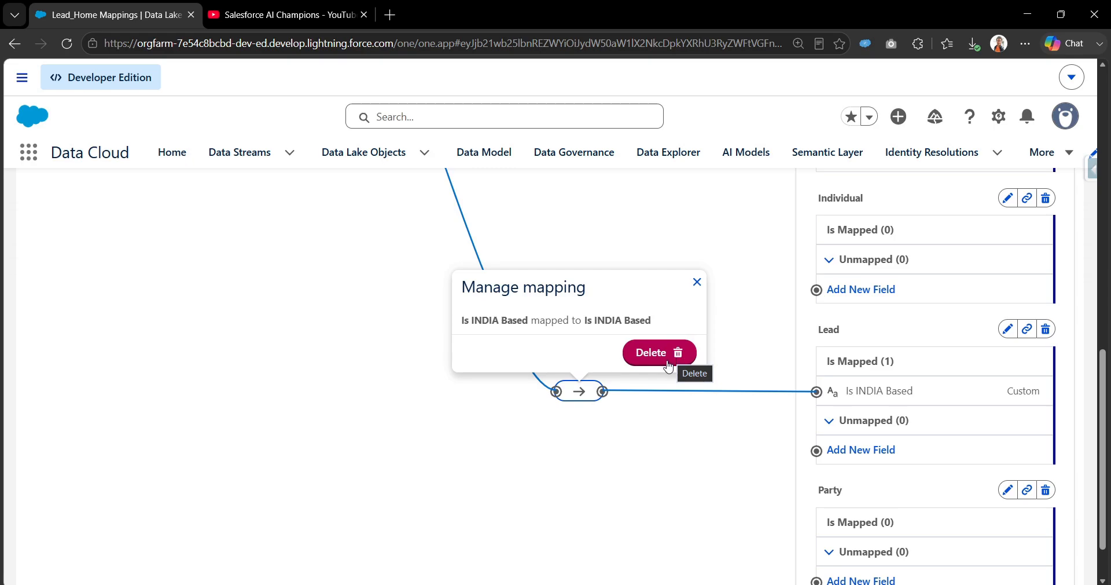
{"action": "left_click", "coordinate": [697, 283]}
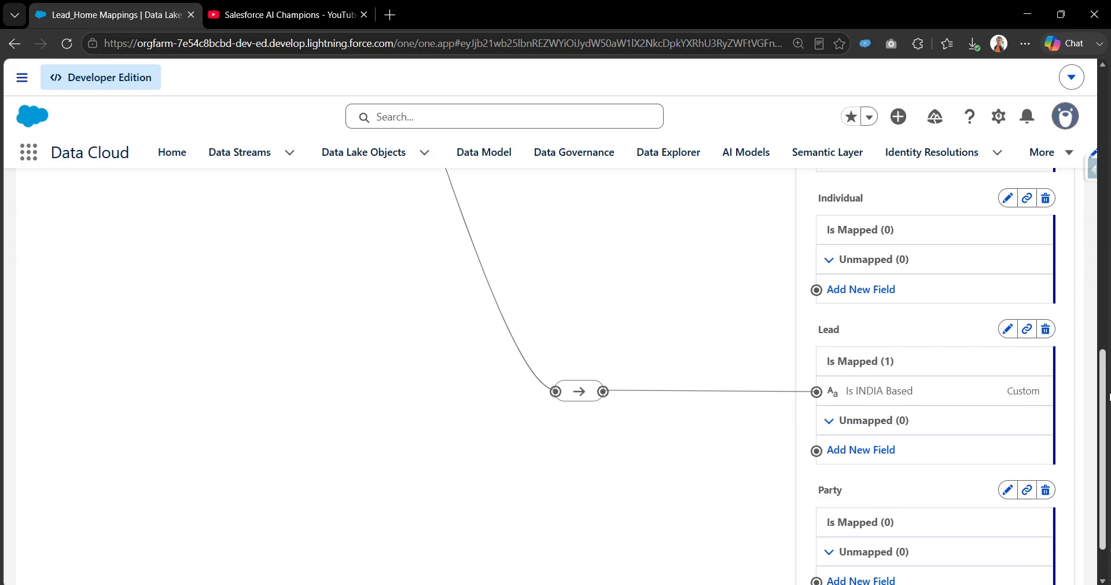
{"action": "left_click_drag", "start_coordinate": [1104, 402], "coordinate": [1108, 127]}
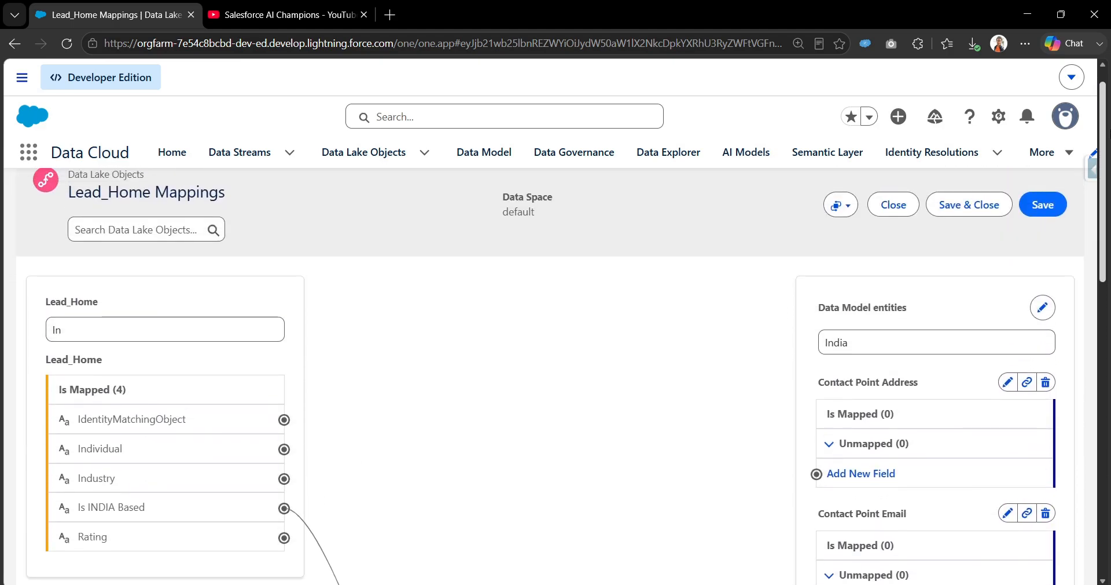
Step: Save the Lead_Home mappings, bringing the mapped source fields to 45
{"action": "left_click", "coordinate": [1042, 211]}
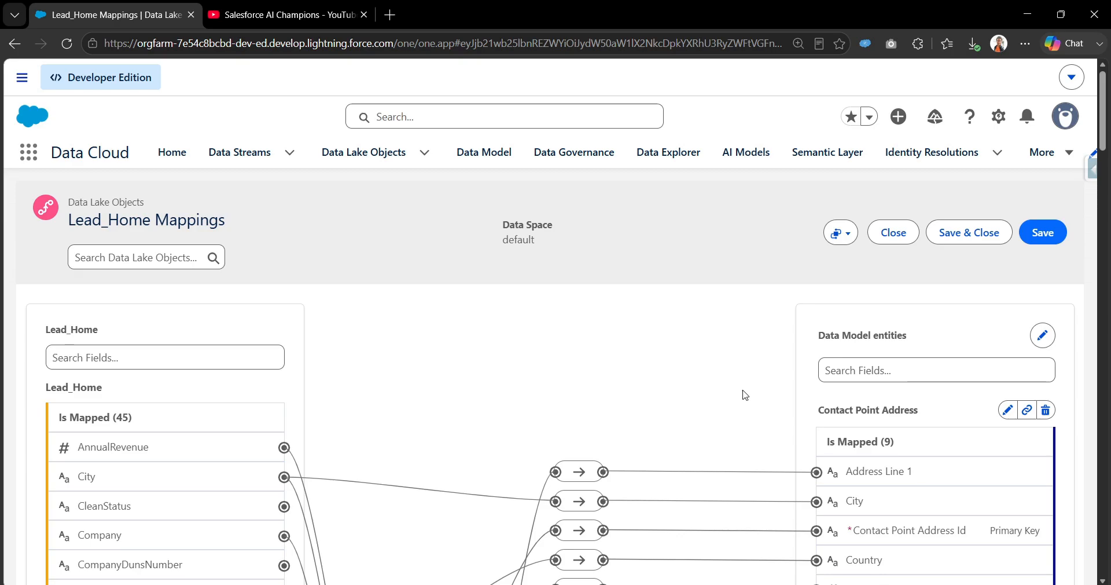
{"action": "mouse_move", "coordinate": [1102, 115]}
{"action": "left_mouse_down"}
{"action": "mouse_move", "coordinate": [1107, 178]}
{"action": "mouse_move", "coordinate": [1109, 122]}
{"action": "left_mouse_up"}
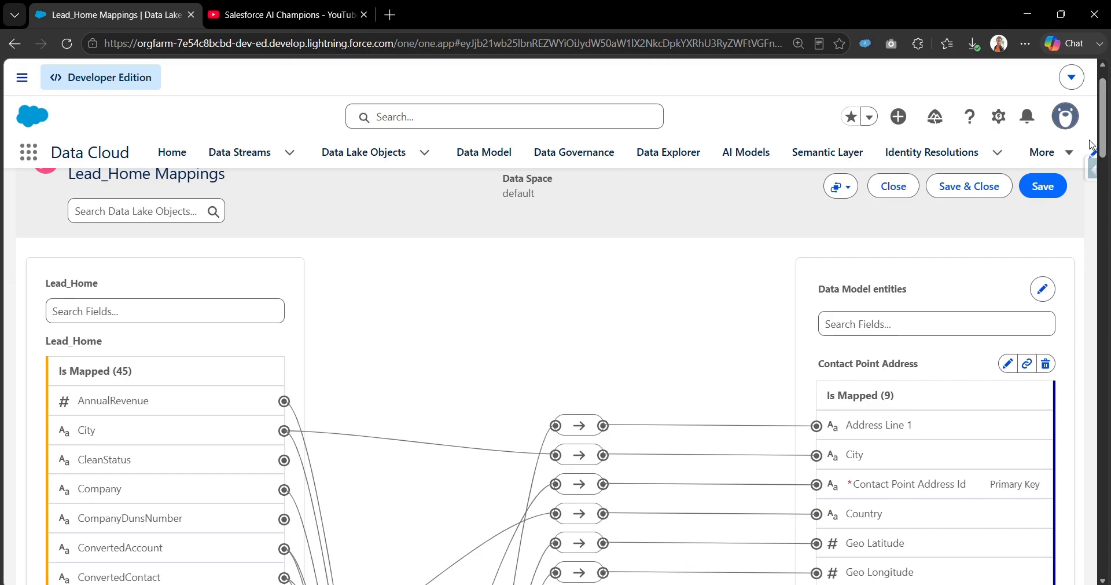